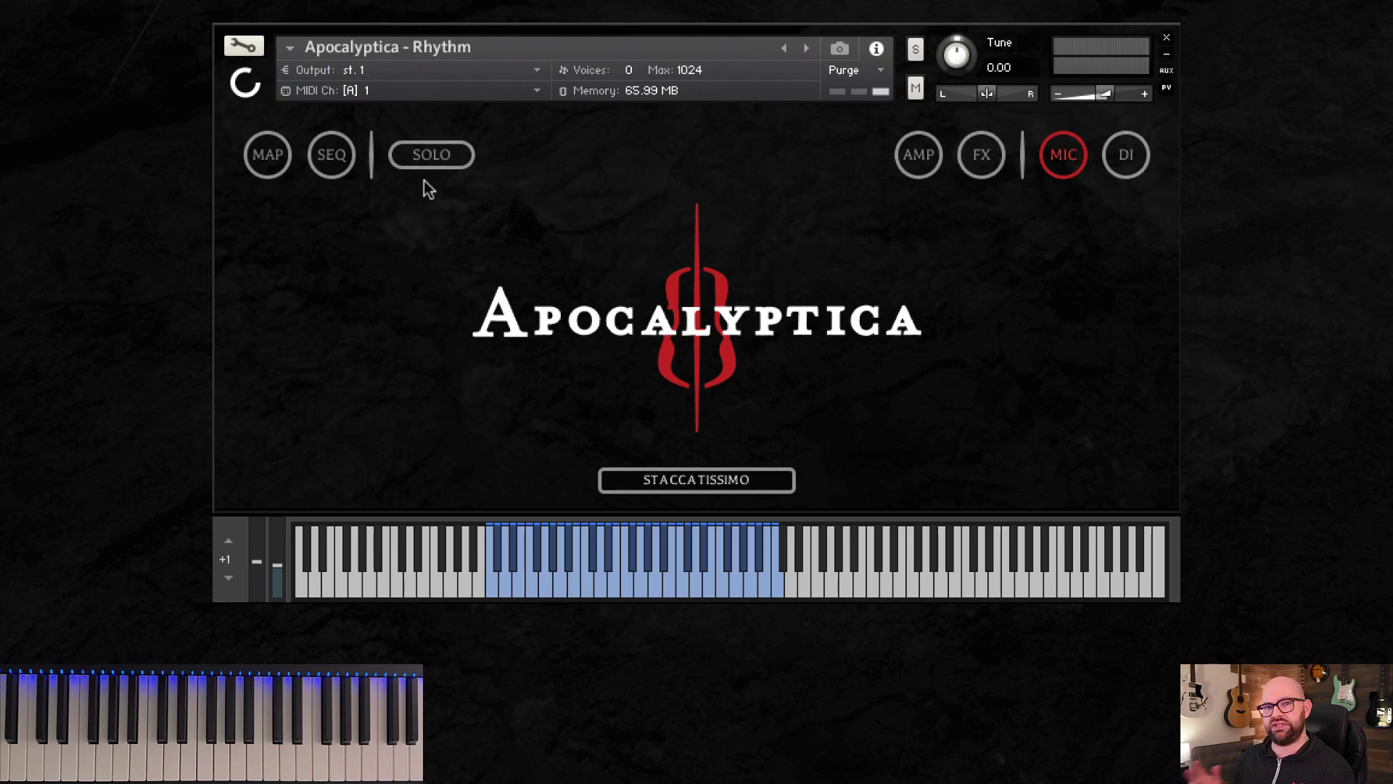
# Peek at the amp and effects panels, then switch to DI and back to the mic signal.
pyautogui.click(910, 158)
pyautogui.click(914, 169)
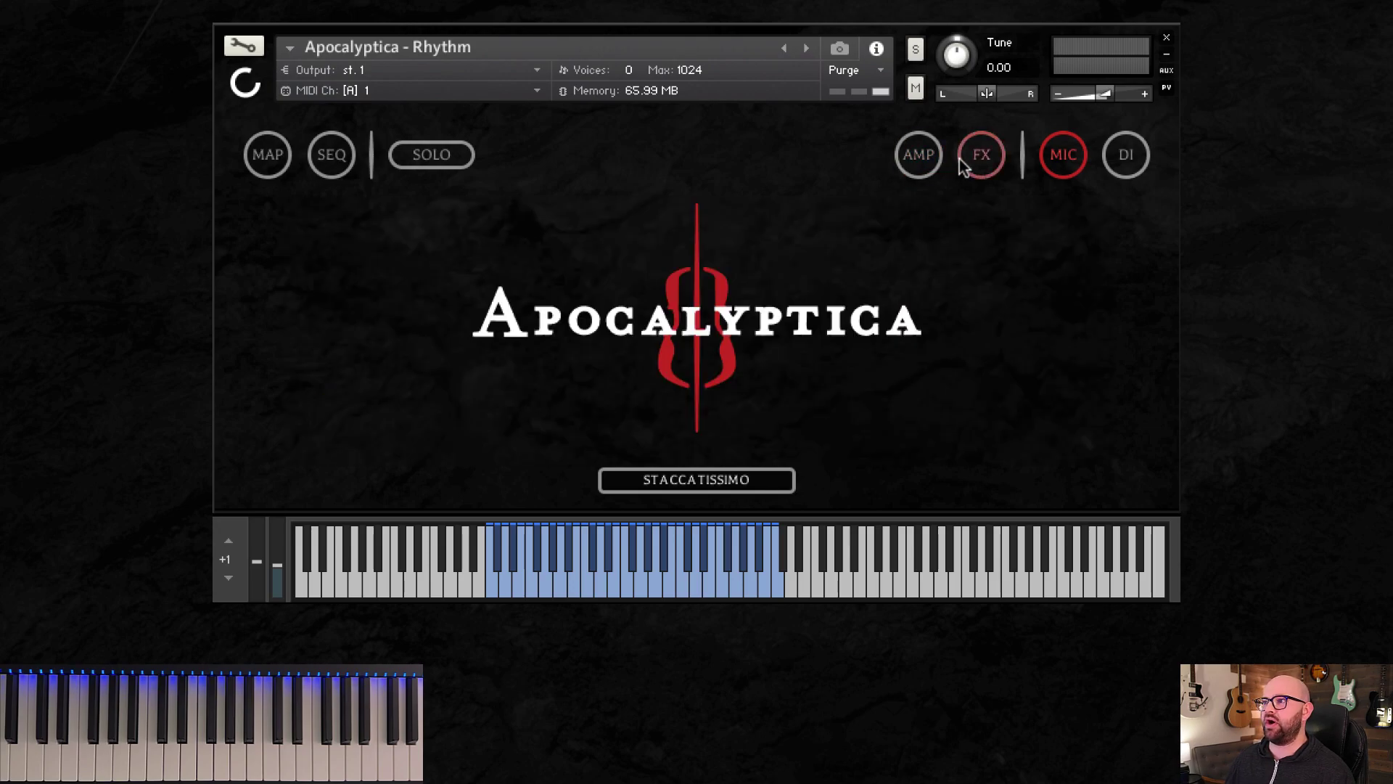
pyautogui.click(979, 156)
pyautogui.click(981, 158)
pyautogui.click(1124, 156)
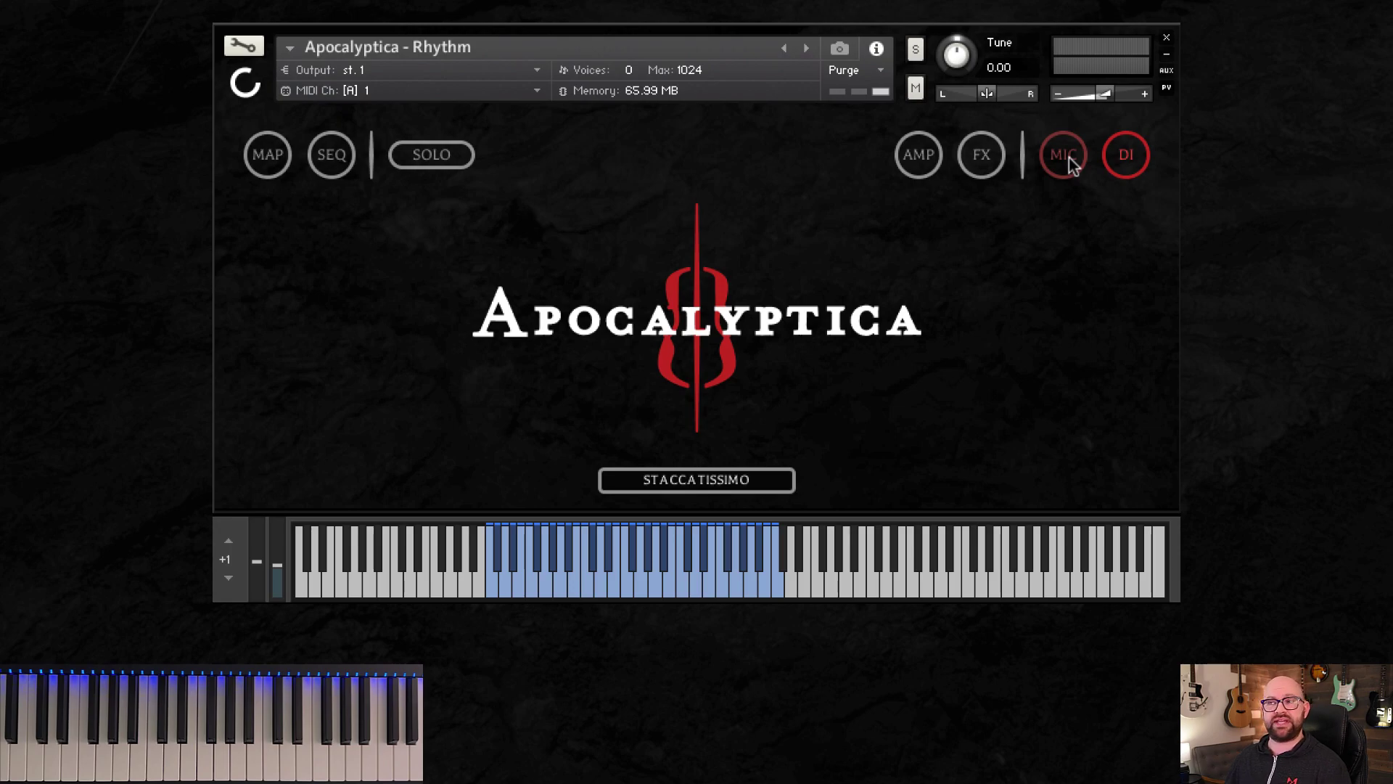
pyautogui.click(1071, 161)
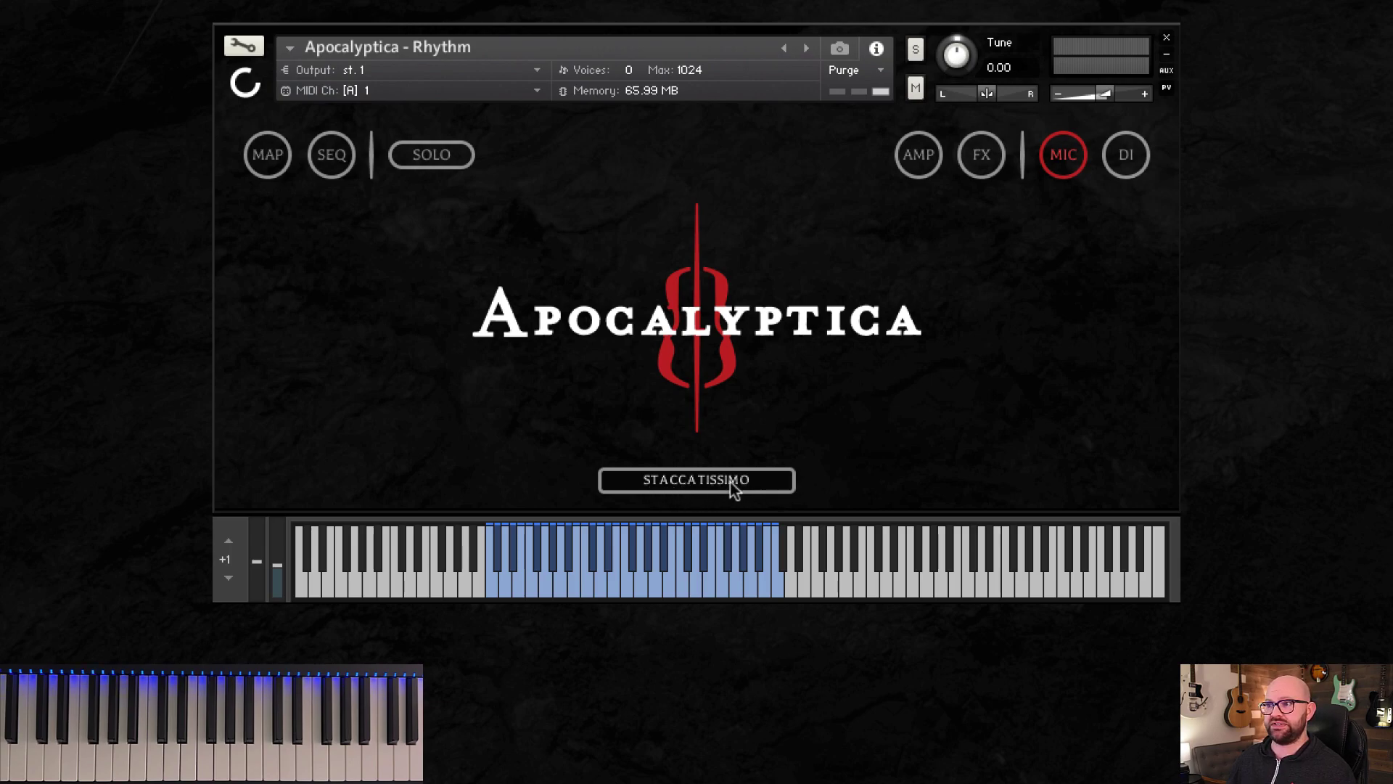
# In the Mapping panel, audition Sustain, the three Power Chord articulations and Sul Pont Sustain, ending on Sustain.
pyautogui.click(268, 154)
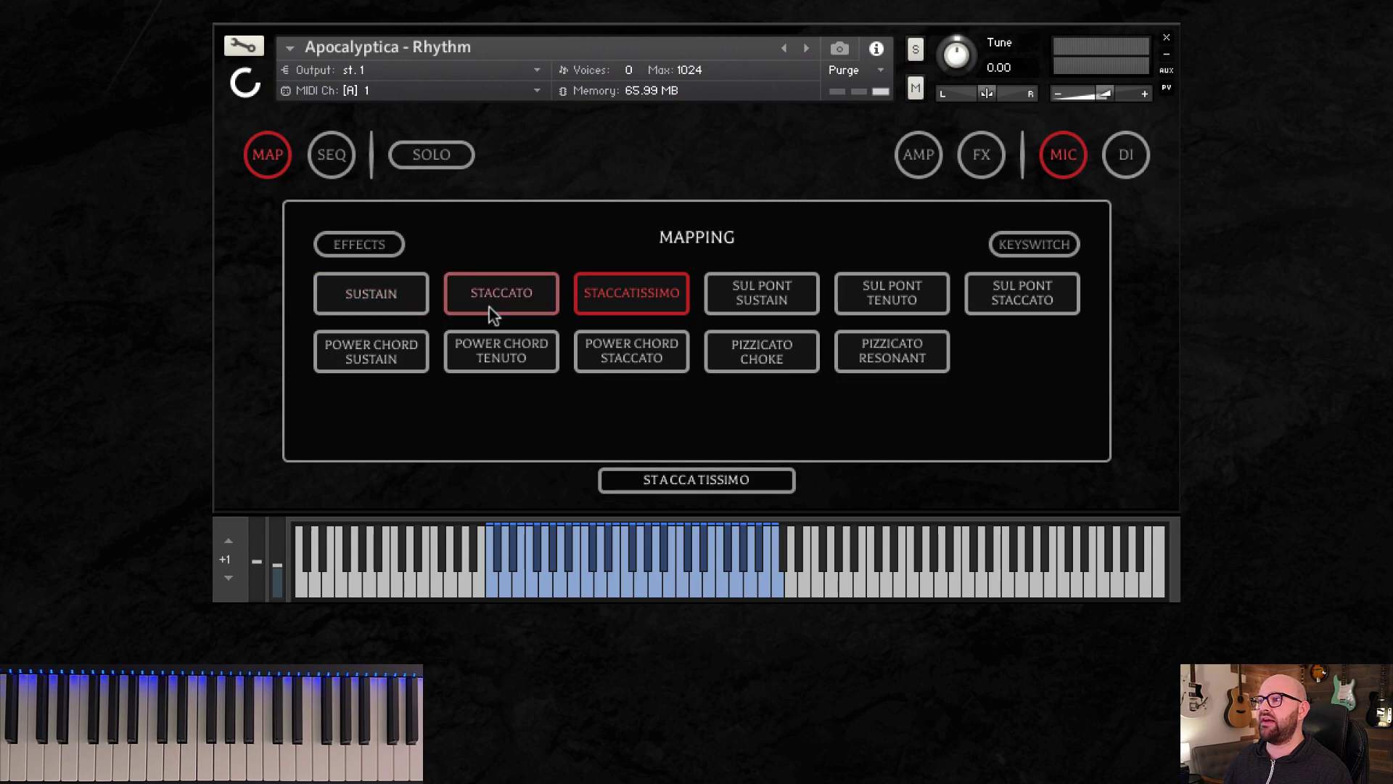
pyautogui.click(324, 245)
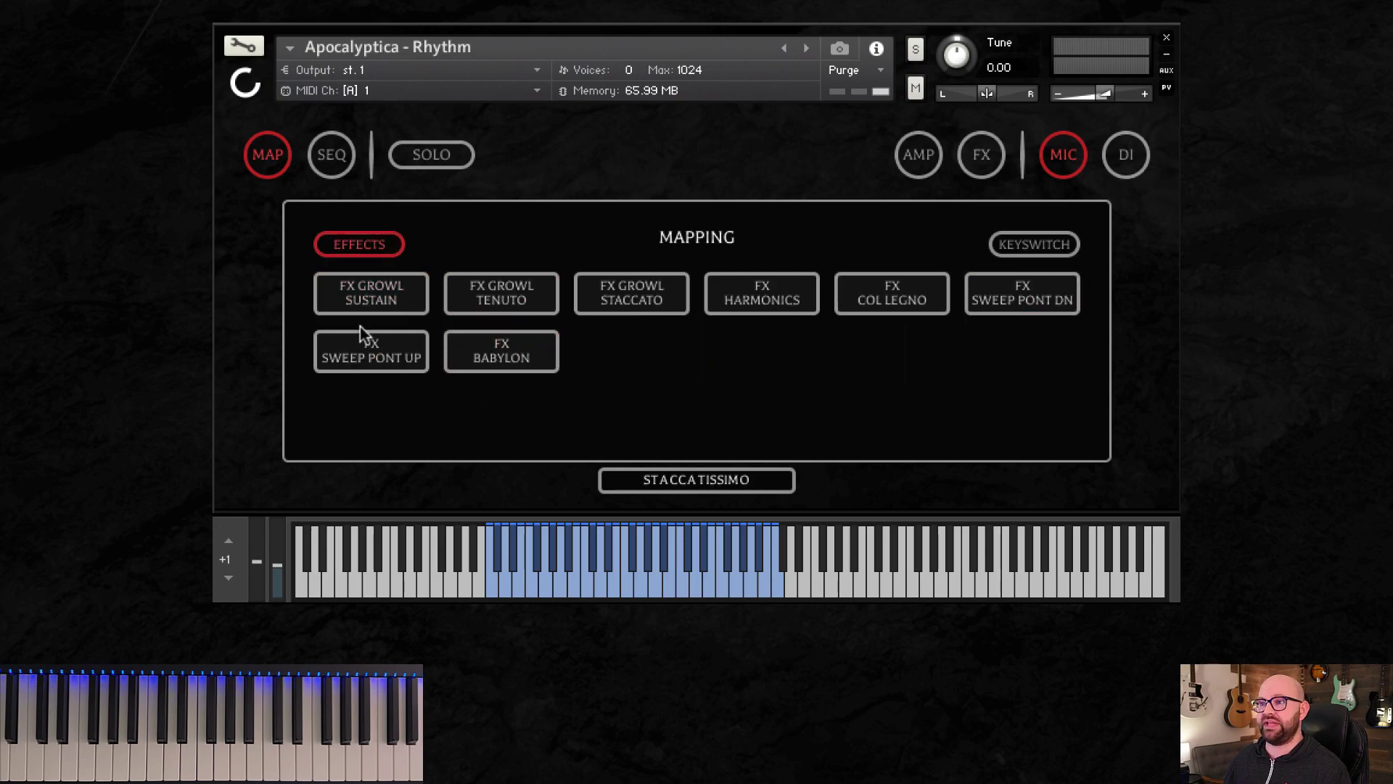
pyautogui.click(360, 244)
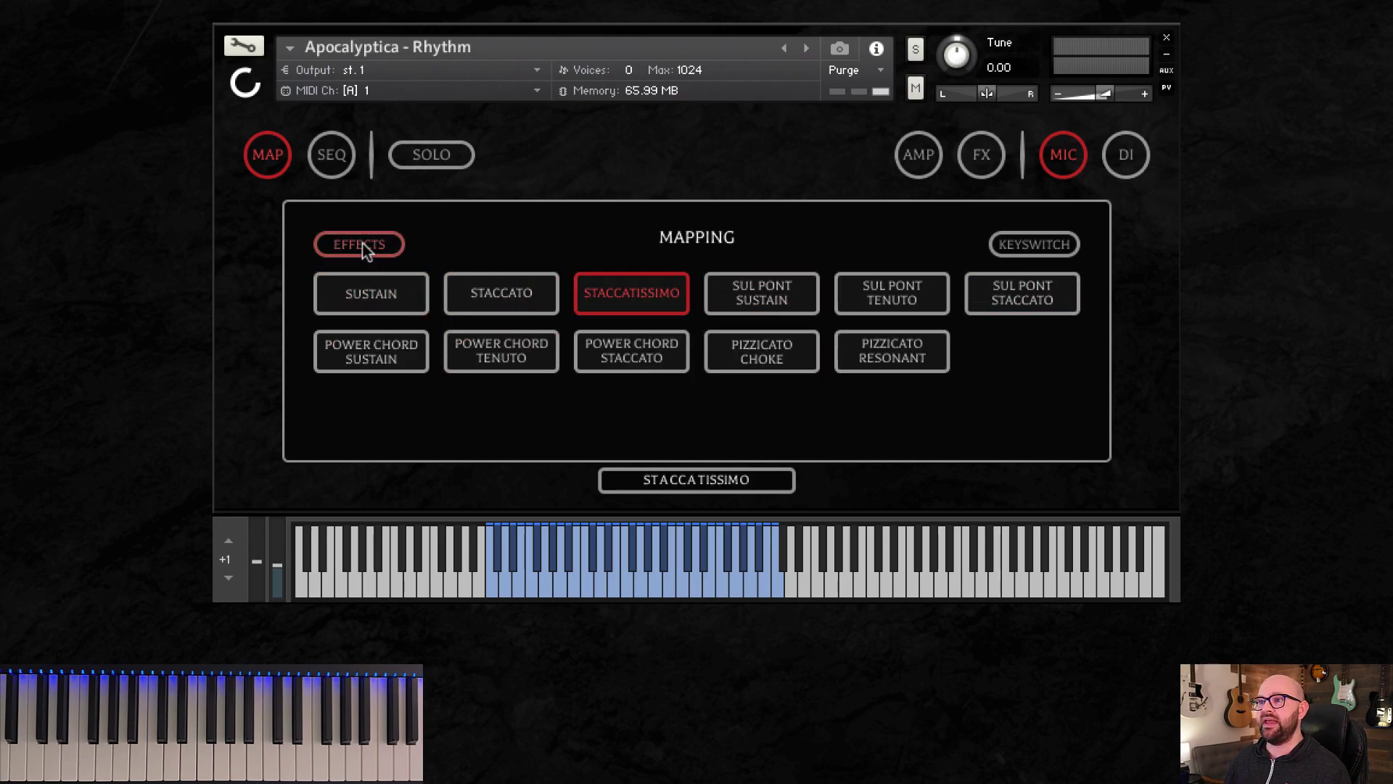
pyautogui.click(389, 287)
pyautogui.click(402, 359)
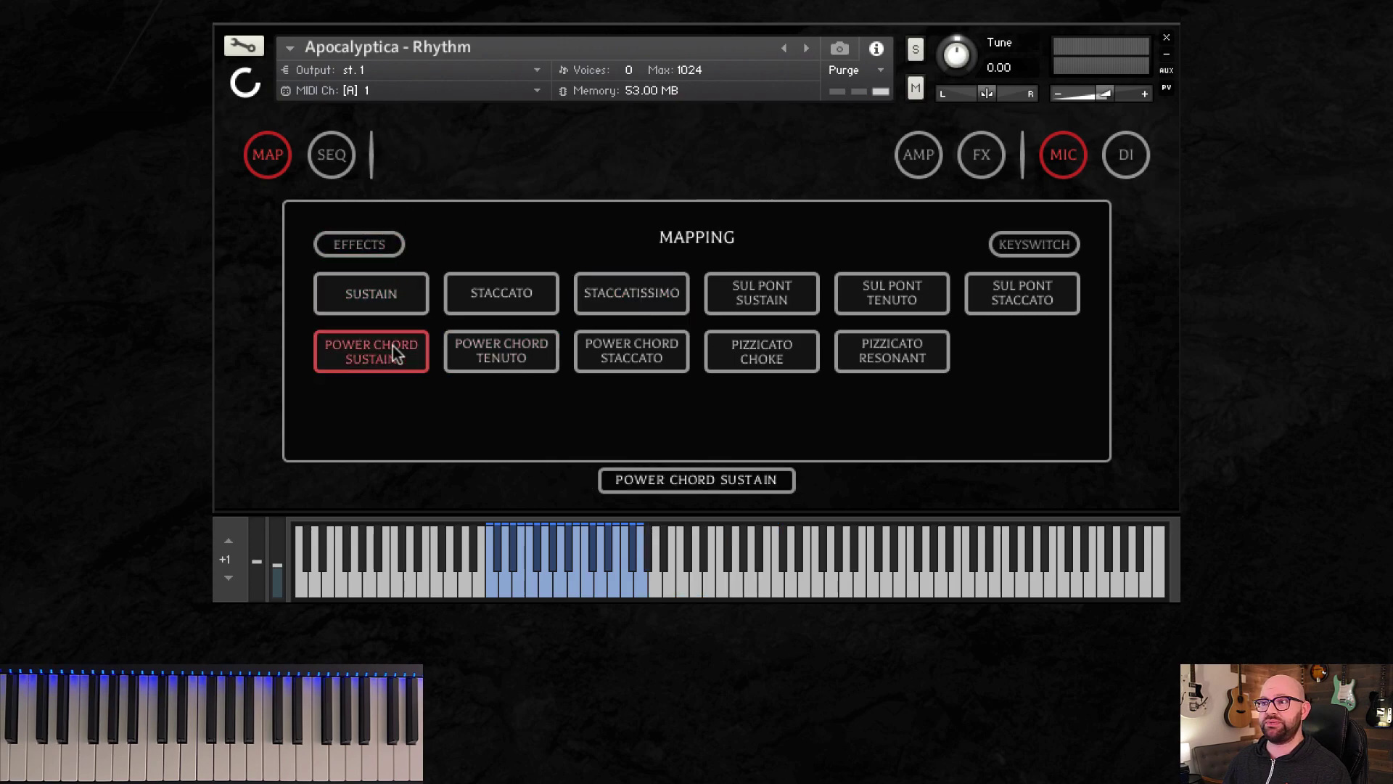
pyautogui.click(500, 351)
pyautogui.click(658, 347)
pyautogui.click(737, 298)
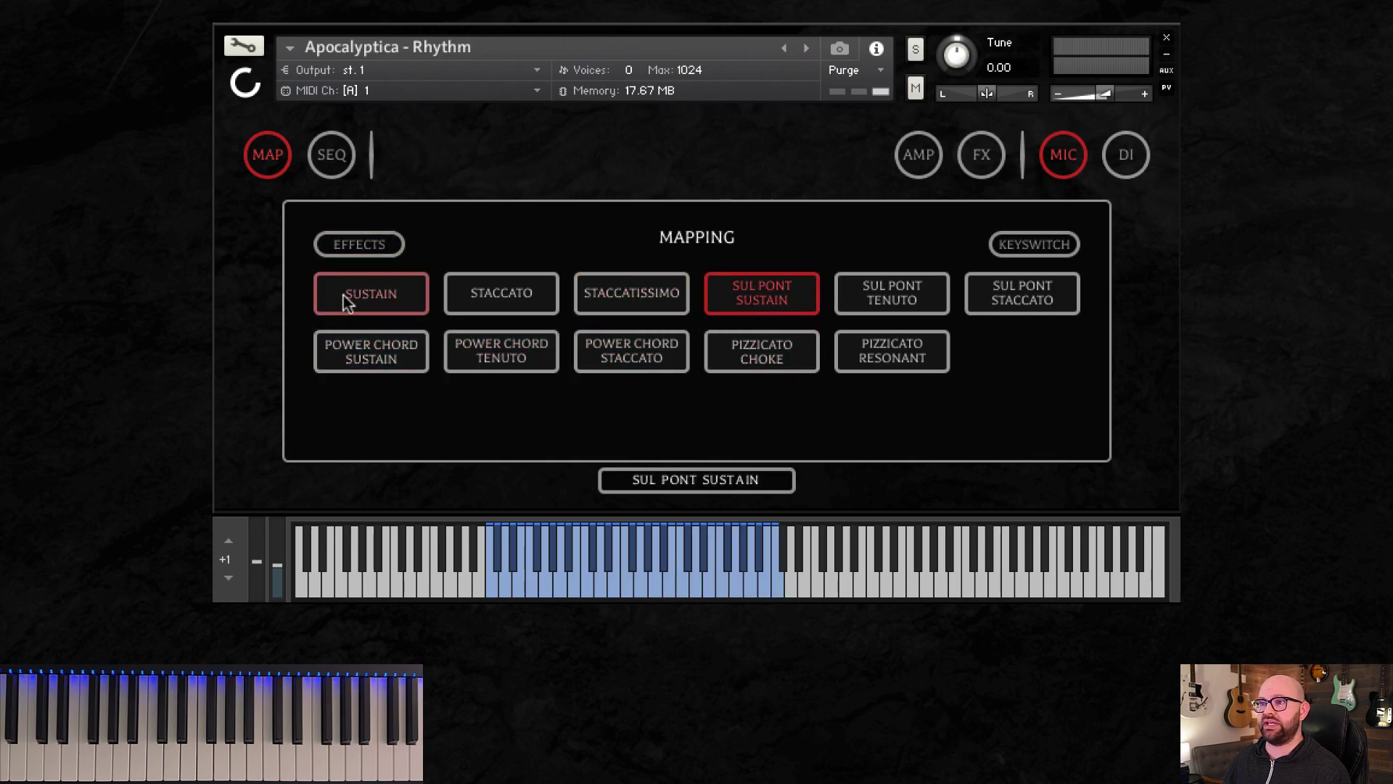
pyautogui.click(346, 294)
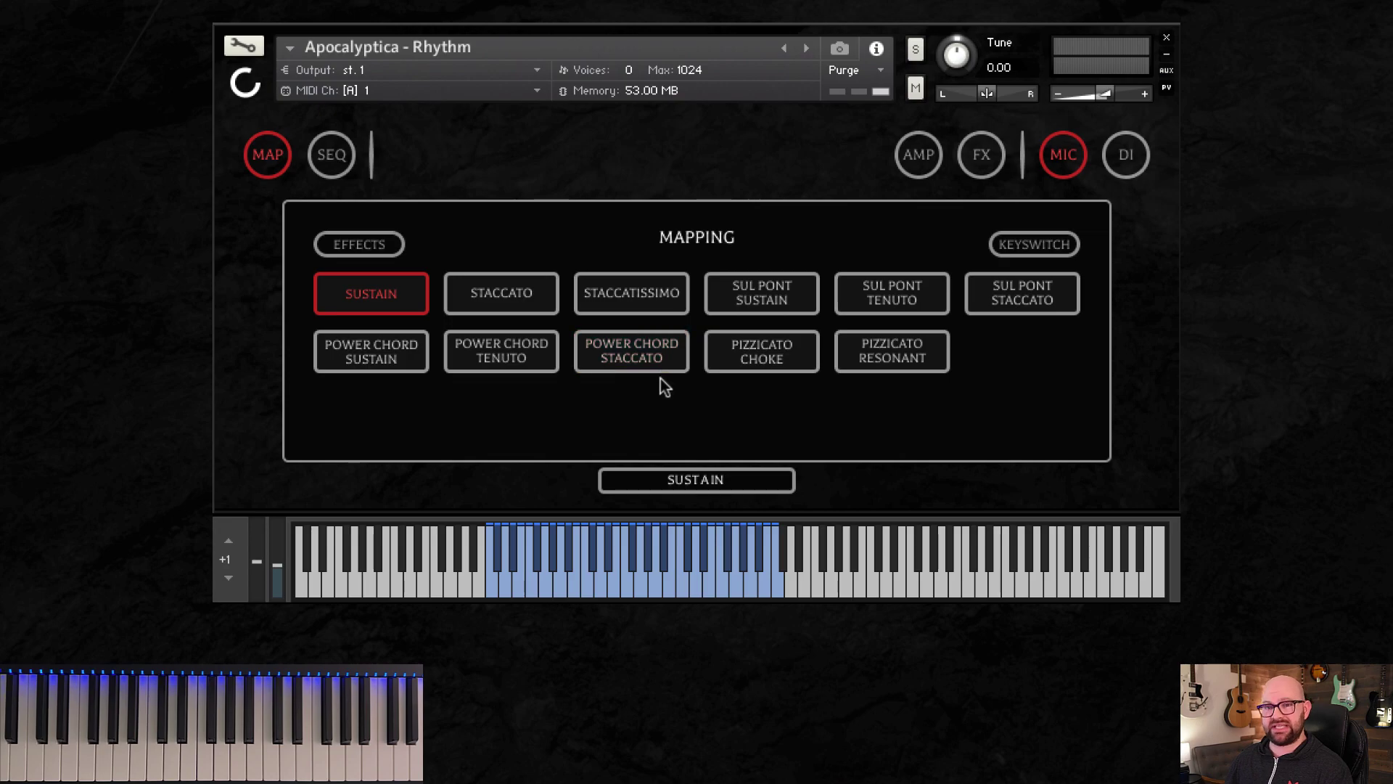
# Enable keyswitching, add Staccato, Staccatissimo, Sul Pont Sustain and Sul Pont Tenuto, then disable it.
pyautogui.click(1053, 242)
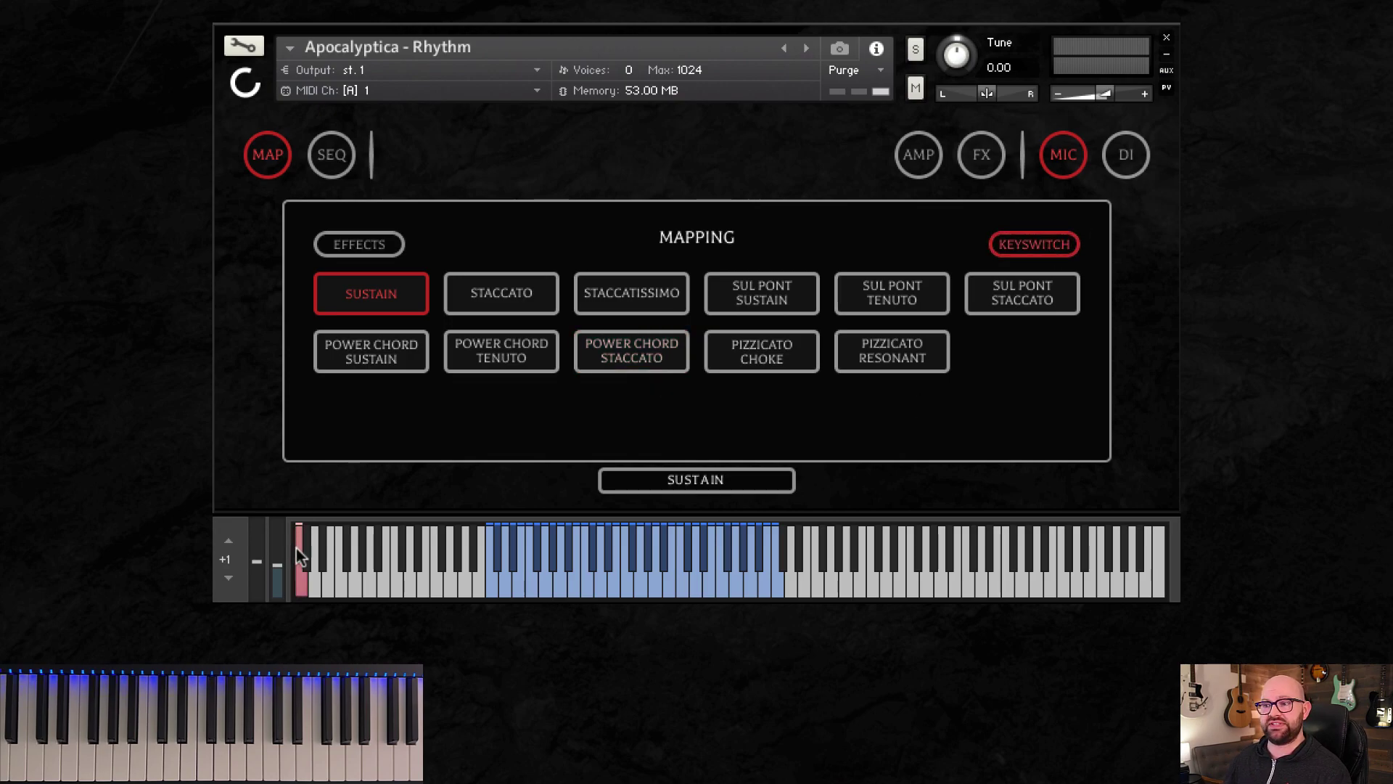
pyautogui.click(507, 296)
pyautogui.click(611, 297)
pyautogui.click(783, 312)
pyautogui.click(850, 310)
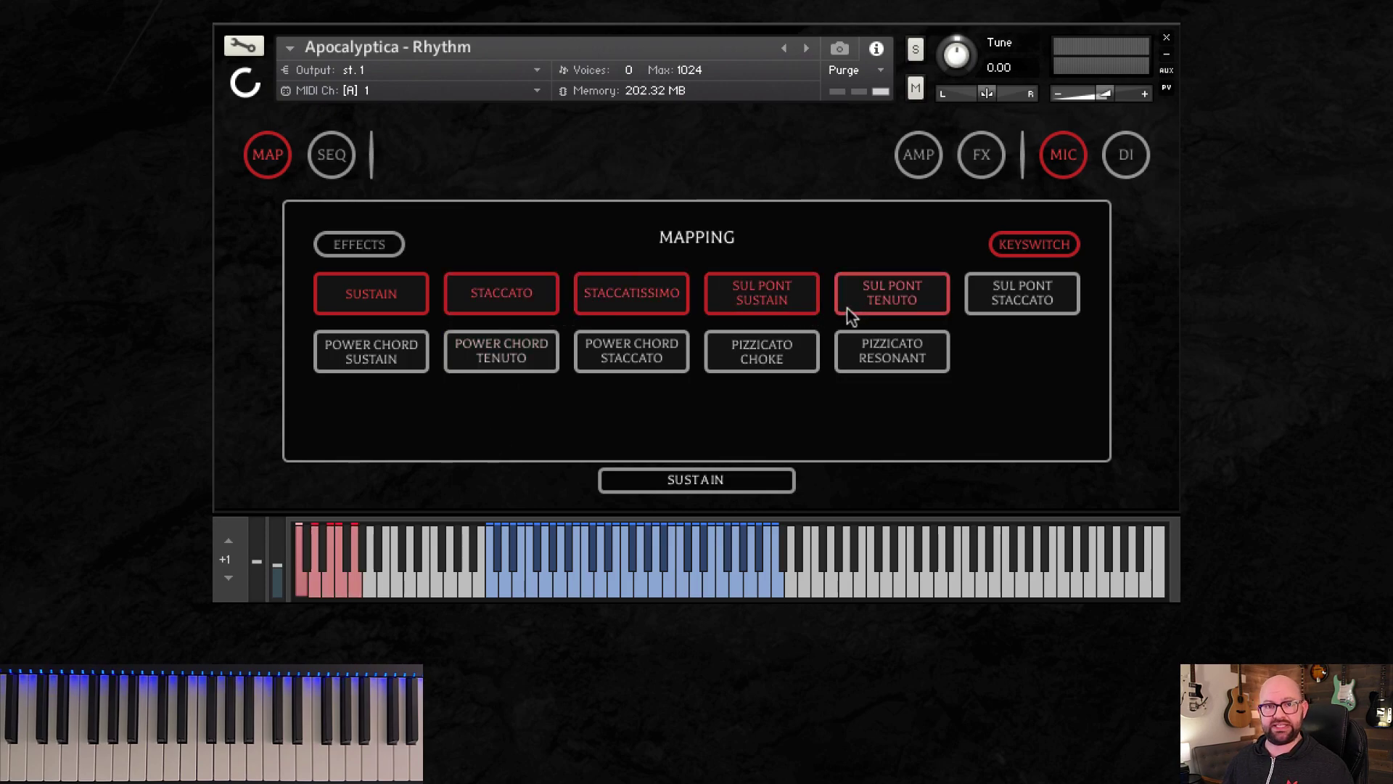
pyautogui.click(1032, 245)
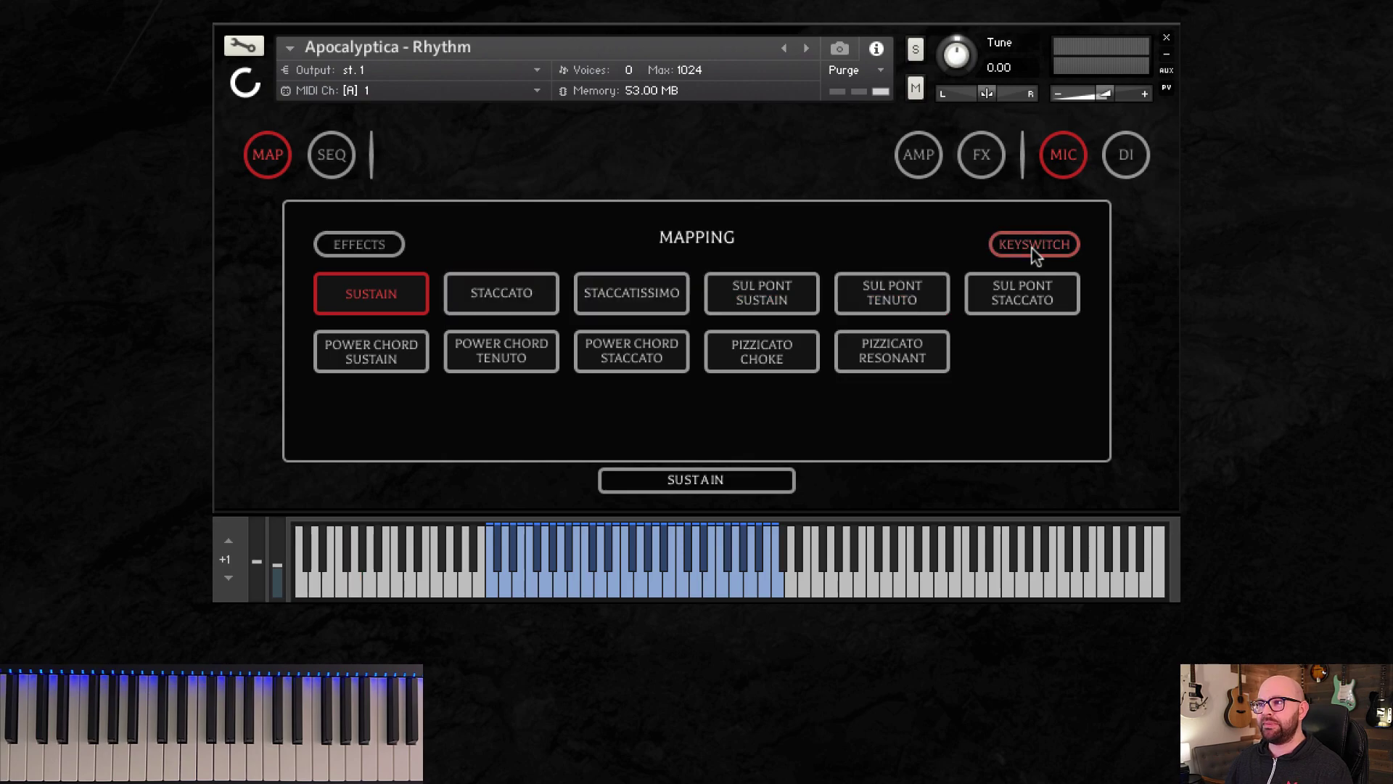
# Load Staccatissimo, Sustain, Power Chord Sustain, Power Chord Tenuto, then Power Chord Staccato in turn.
pyautogui.click(582, 301)
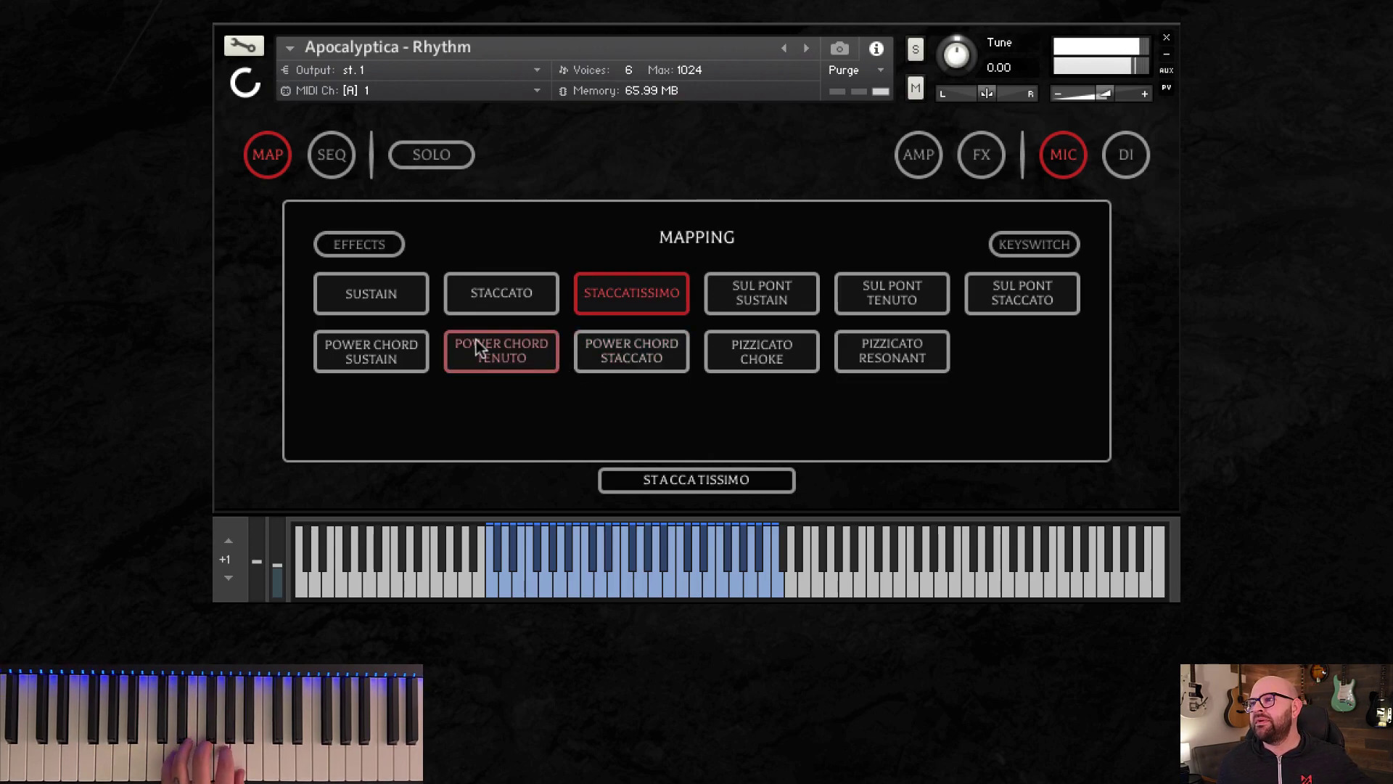
pyautogui.click(385, 289)
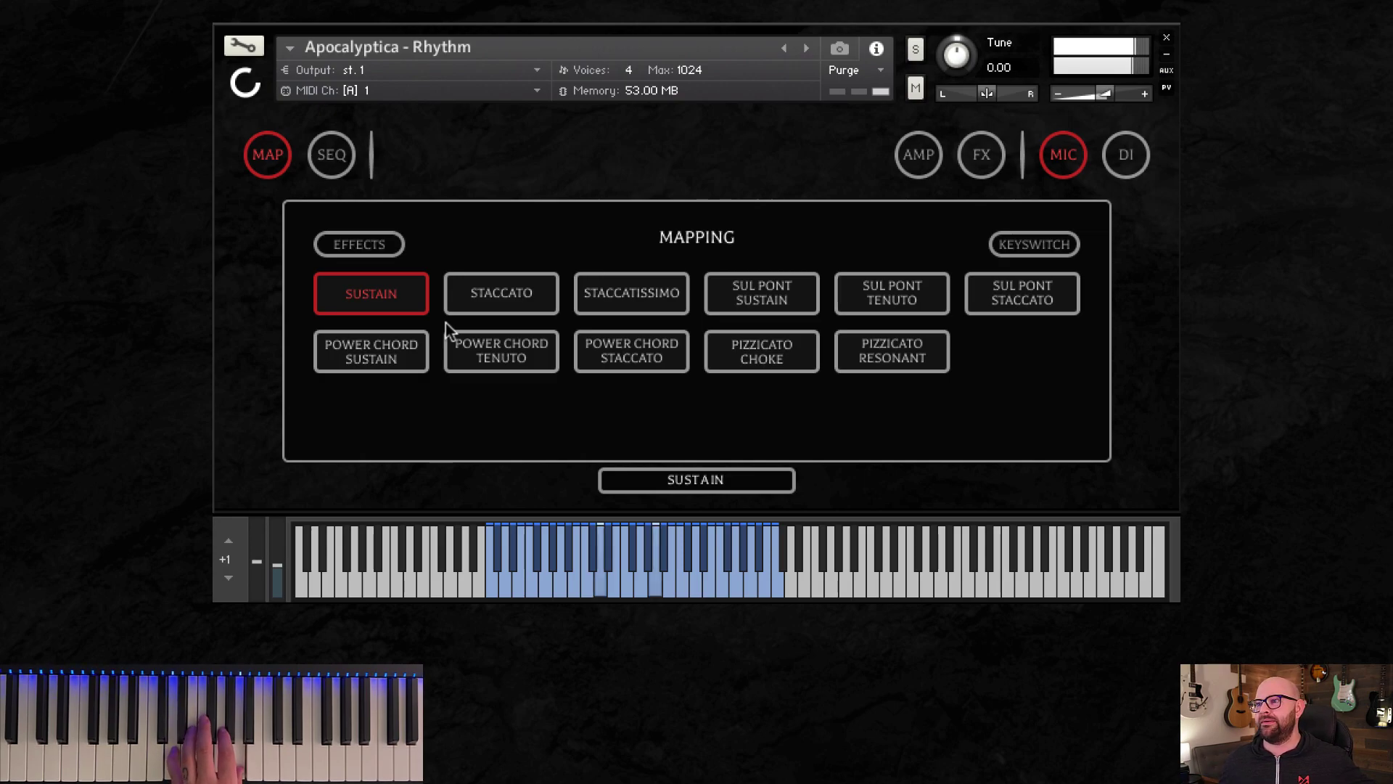
pyautogui.click(342, 356)
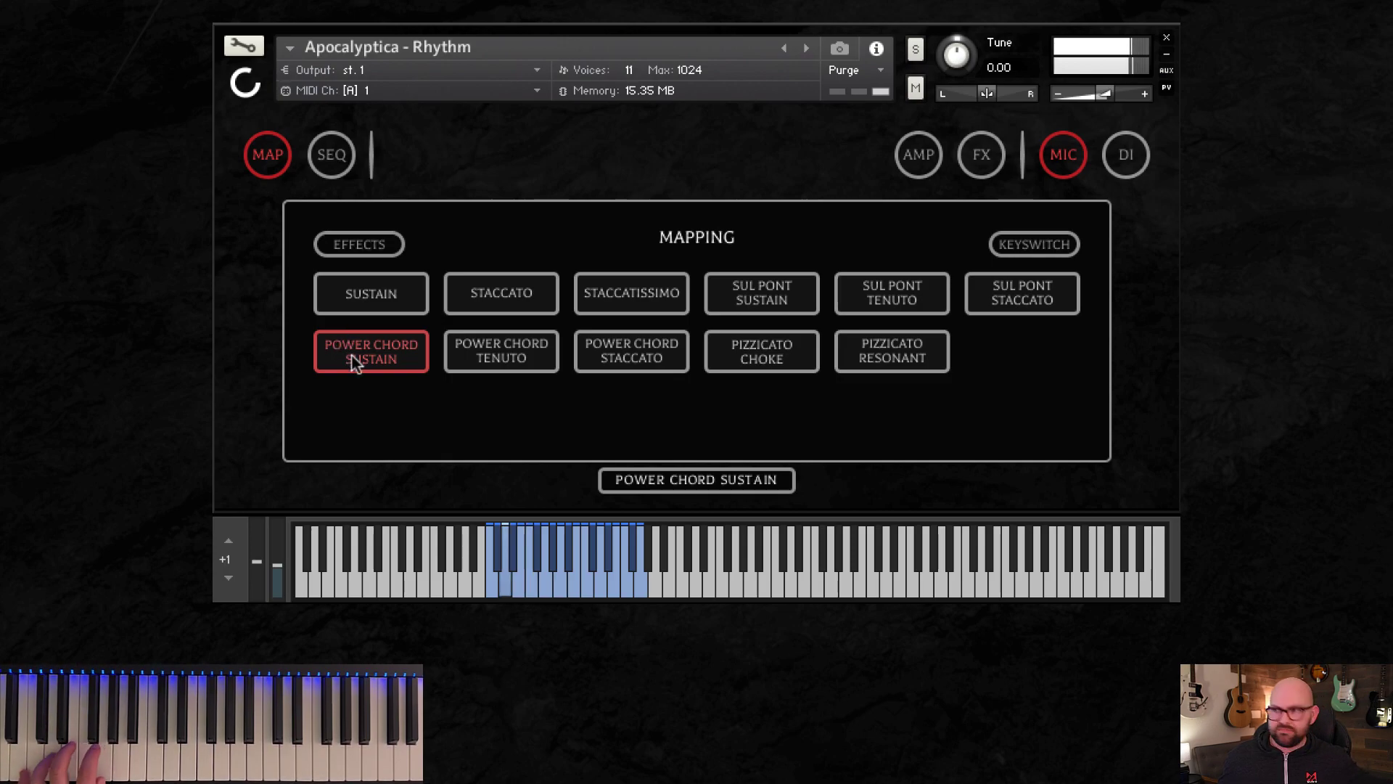
pyautogui.click(528, 350)
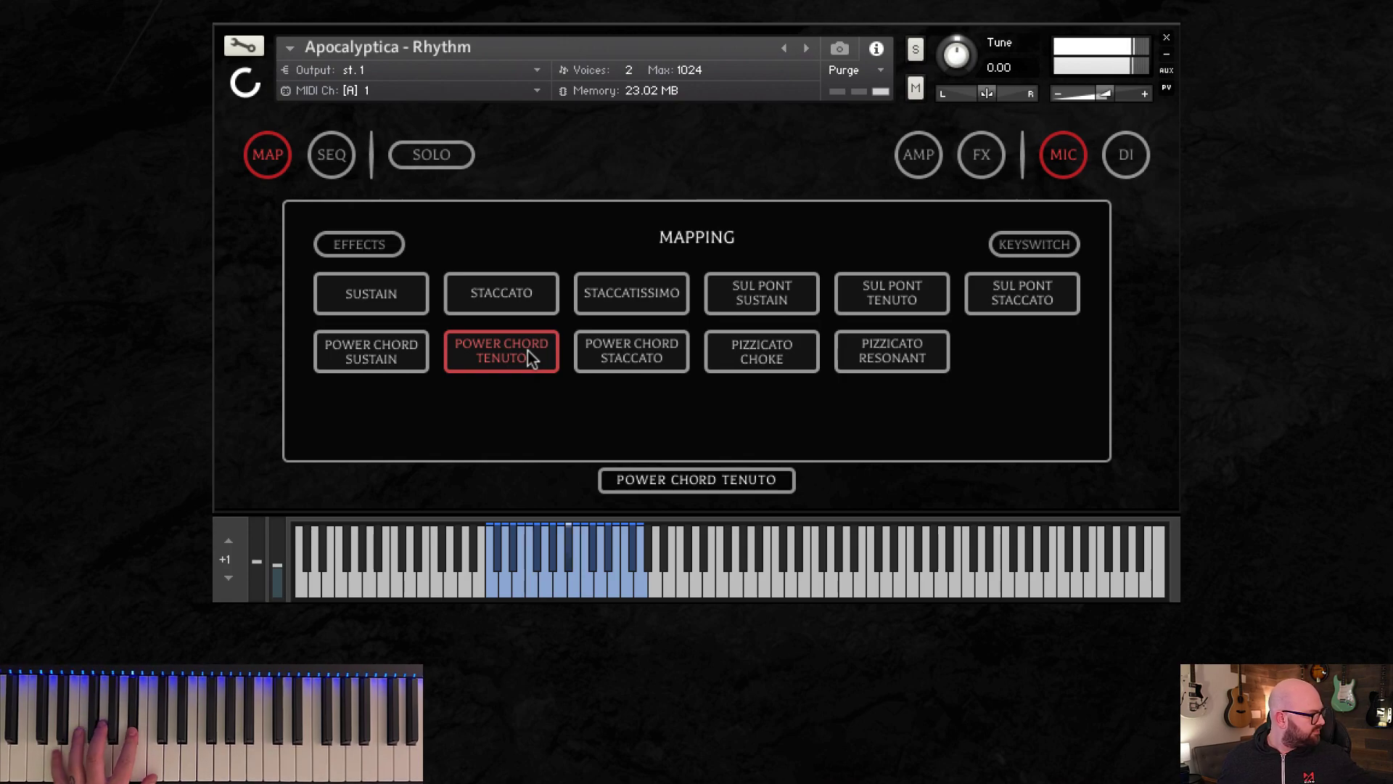
pyautogui.click(598, 365)
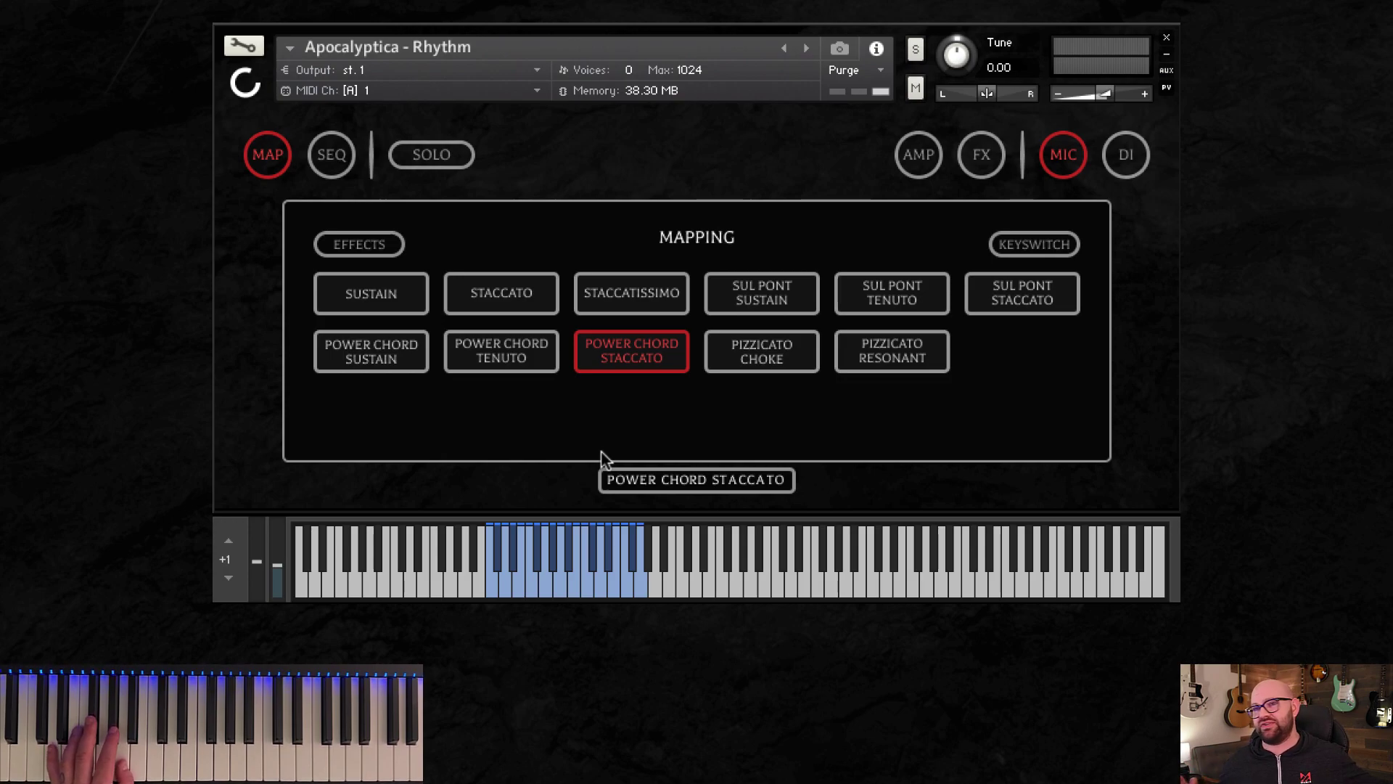
# Audition Pizzicato Choke and Pizzicato Resonant, then load Sul Pont Sustain.
pyautogui.click(750, 366)
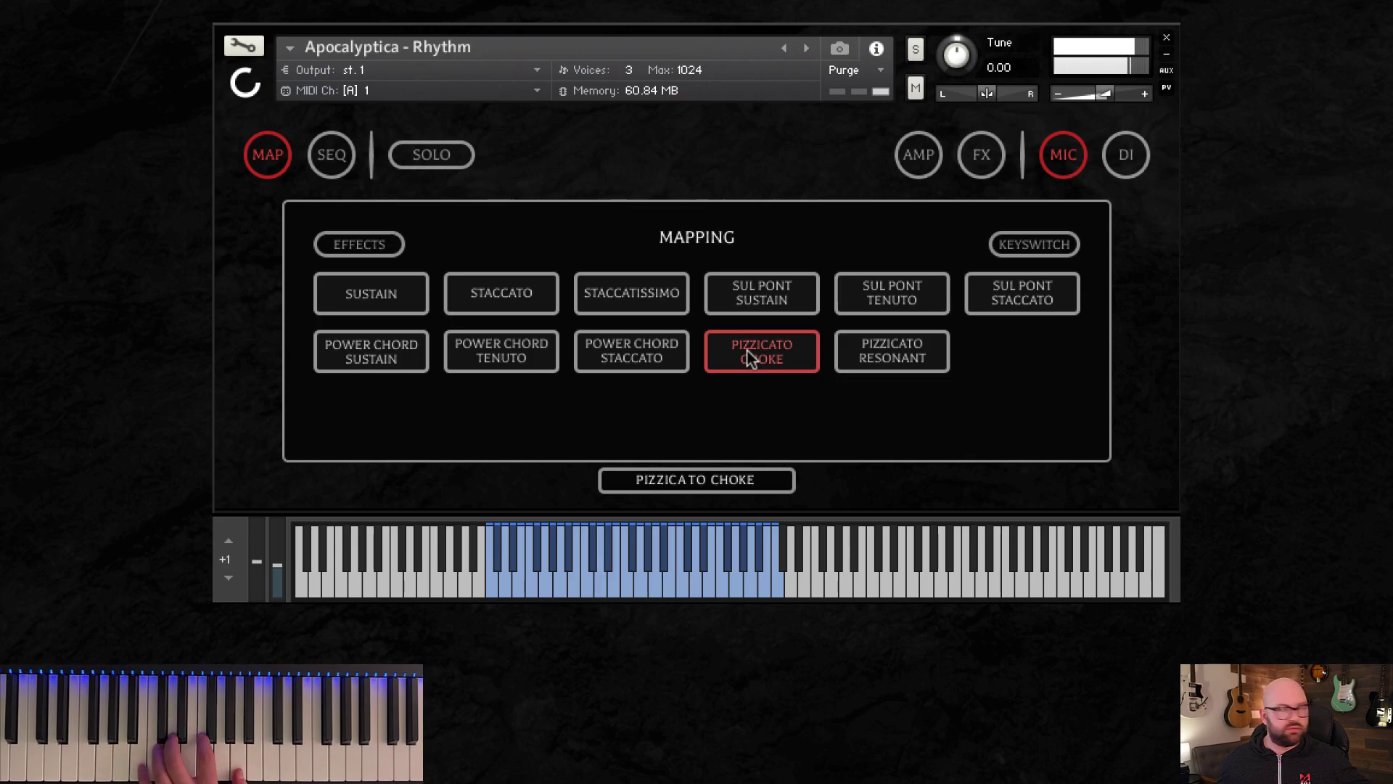
pyautogui.click(844, 368)
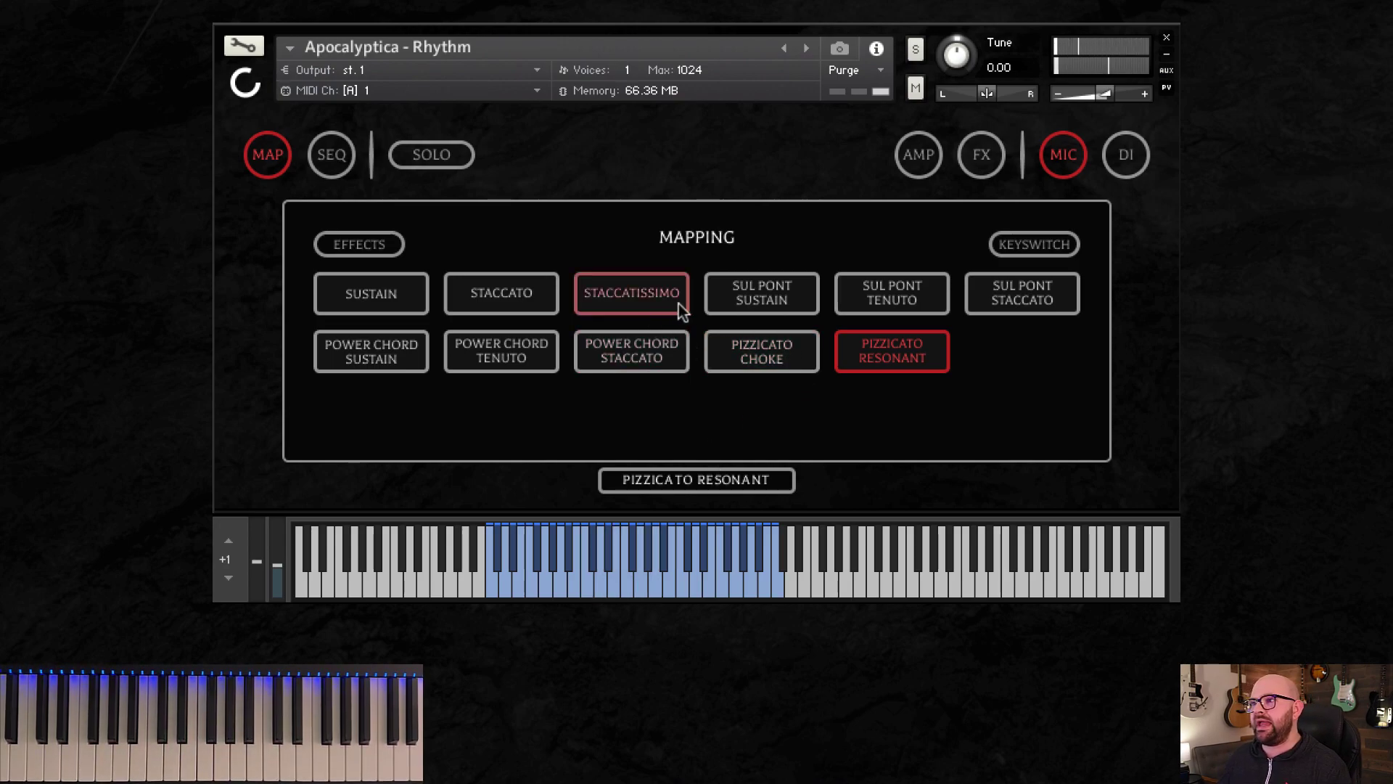
pyautogui.click(718, 308)
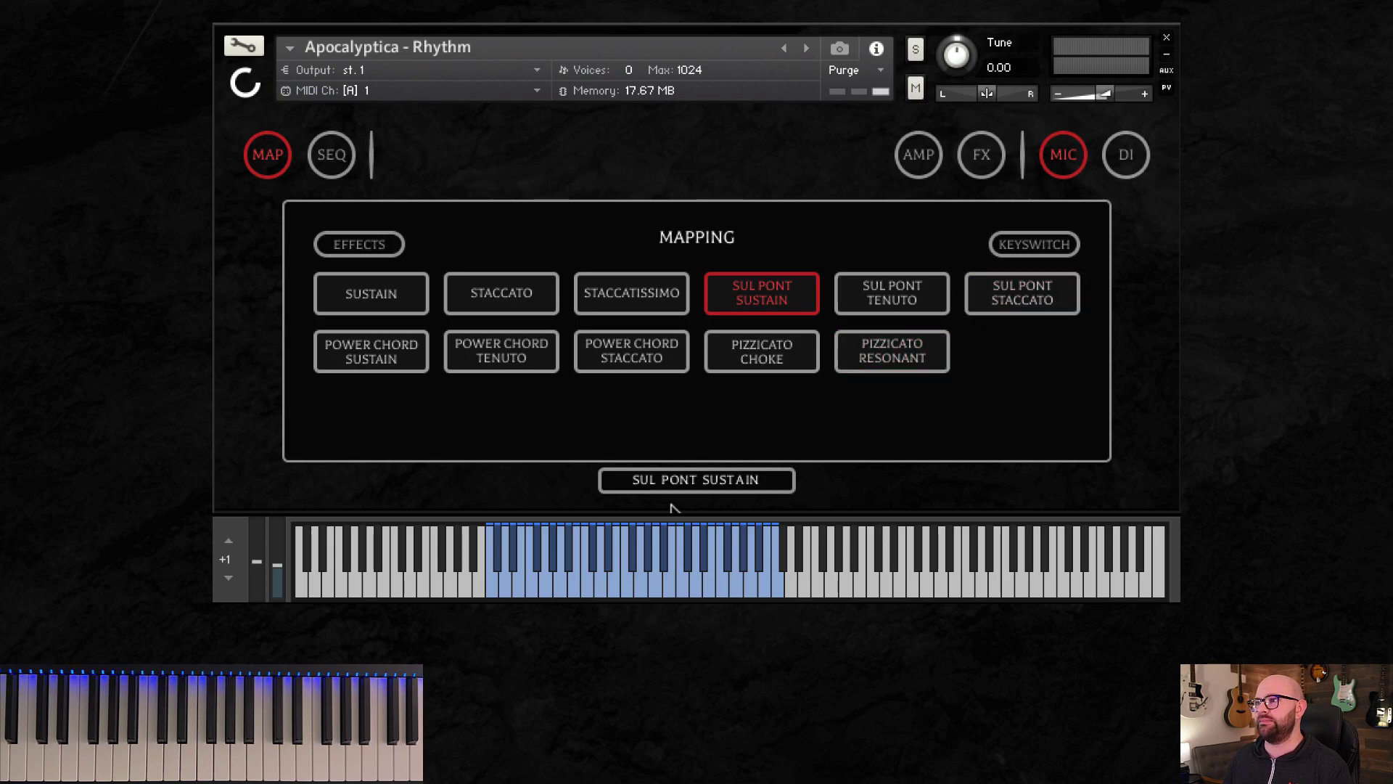
# Reopen the articulation mapping, load Staccatissimo, and glance at the step sequencer before returning.
pyautogui.click(268, 156)
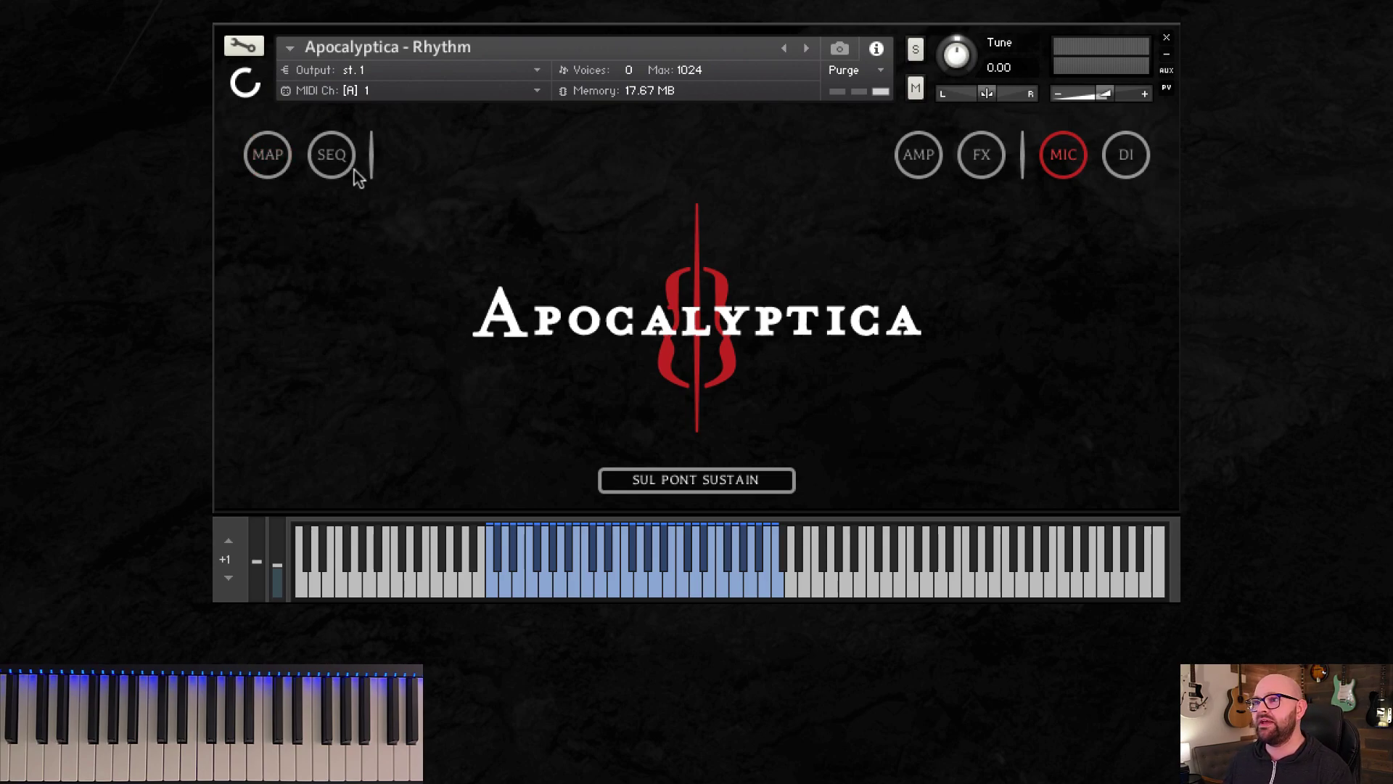
pyautogui.click(277, 155)
pyautogui.click(611, 304)
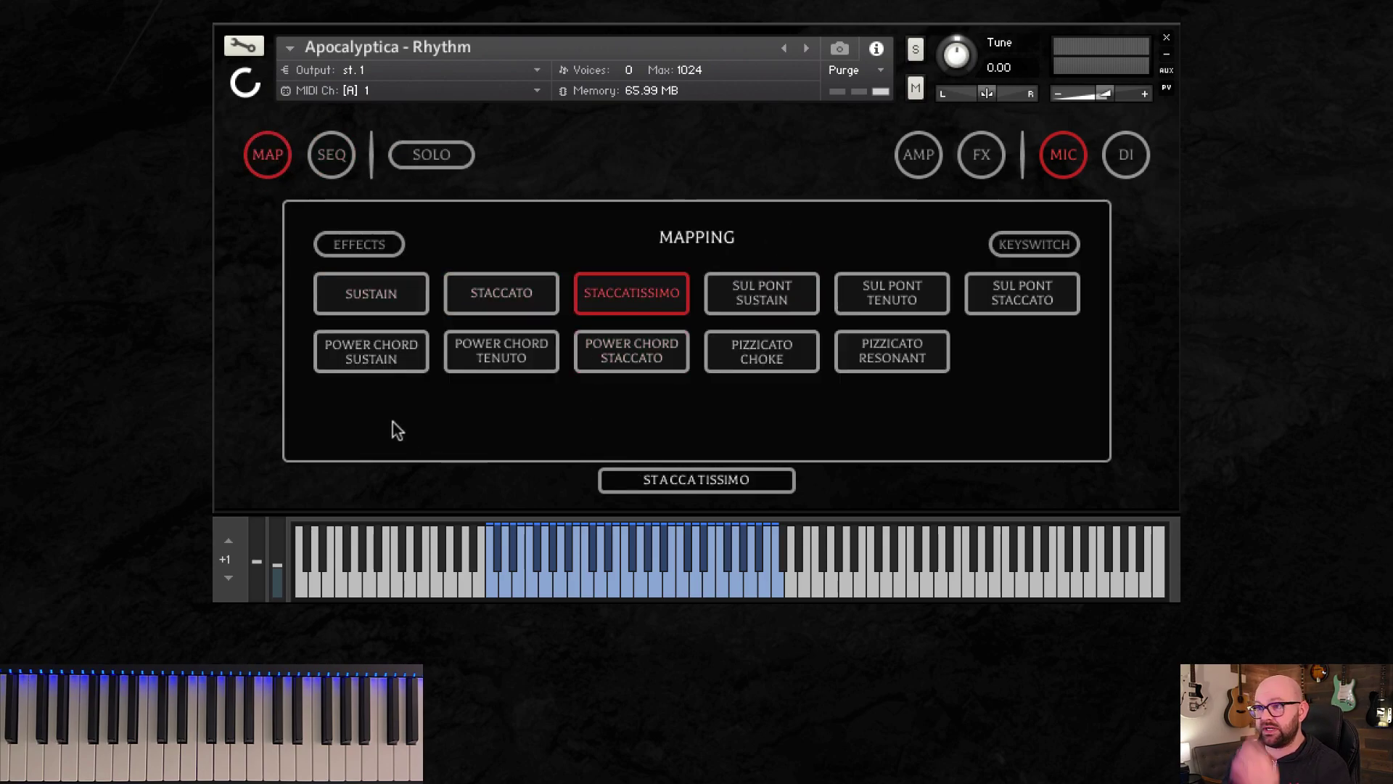
pyautogui.click(335, 164)
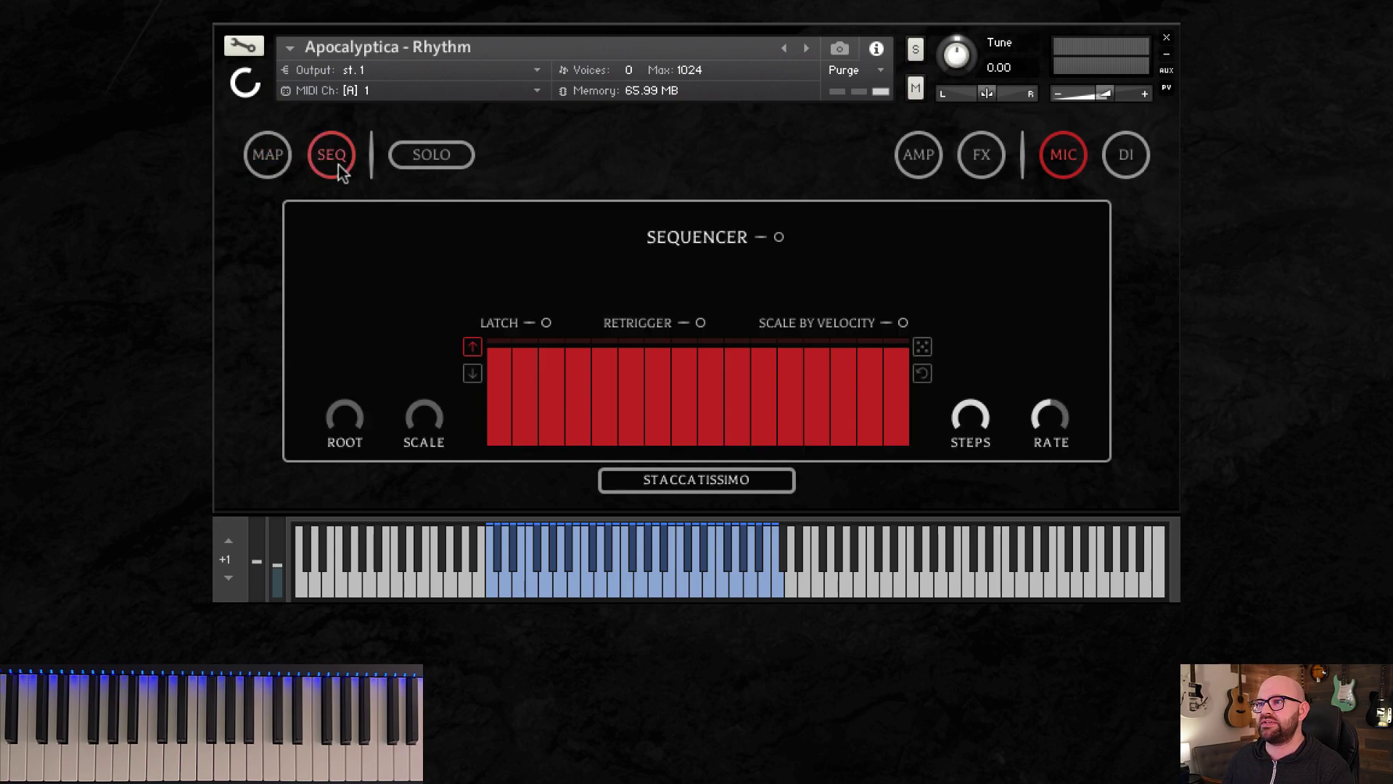
pyautogui.click(280, 166)
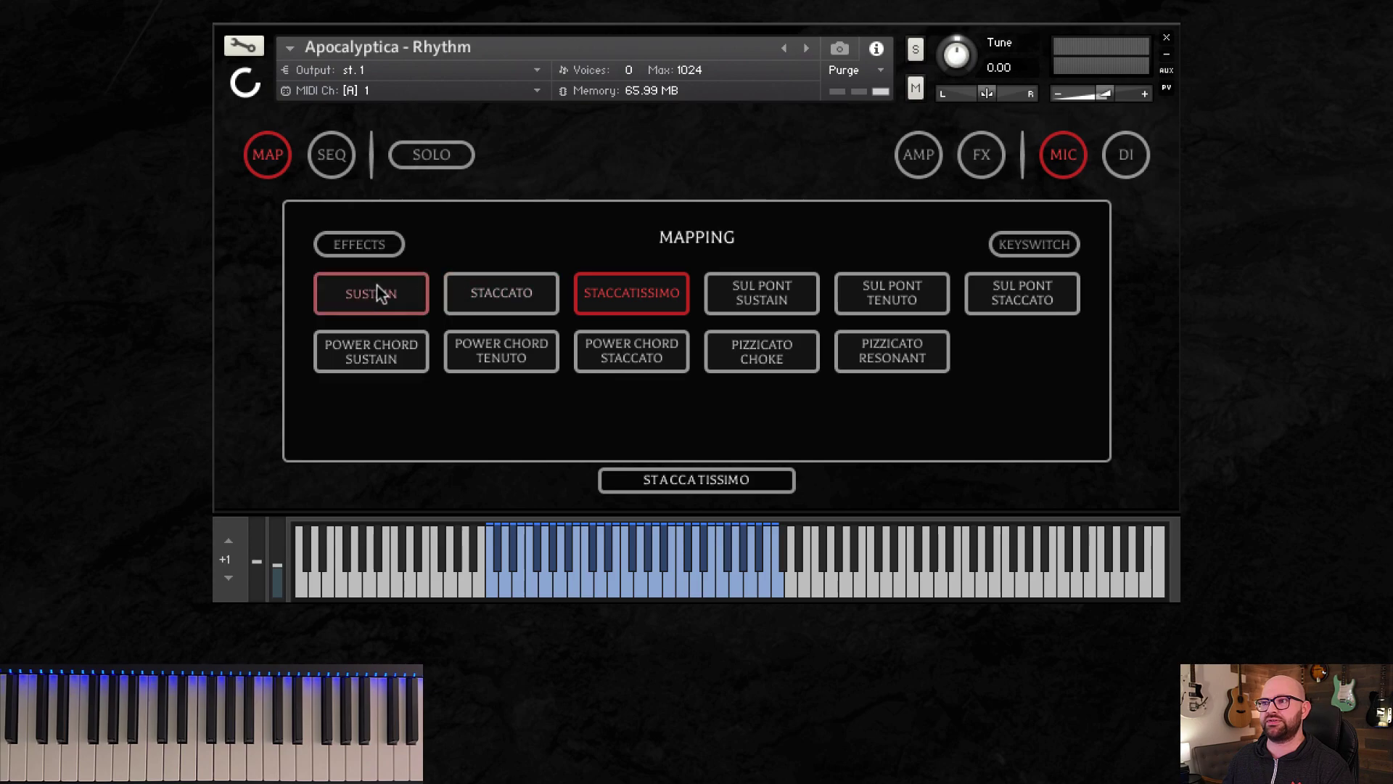
# Audition Sustain, Sul Pont Sustain, Staccatissimo and Staccato, toggle solo mode, and return to Staccatissimo.
pyautogui.click(352, 292)
pyautogui.click(798, 294)
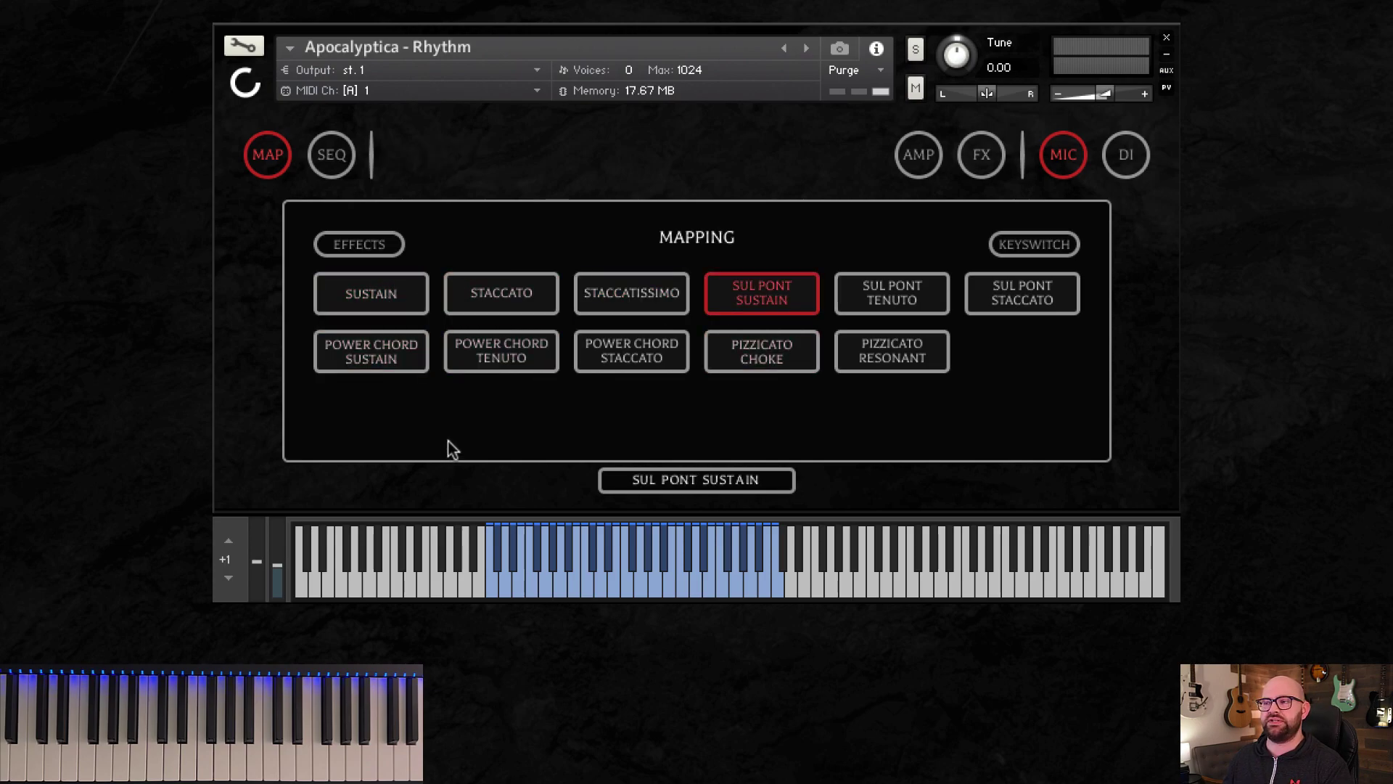
pyautogui.click(626, 289)
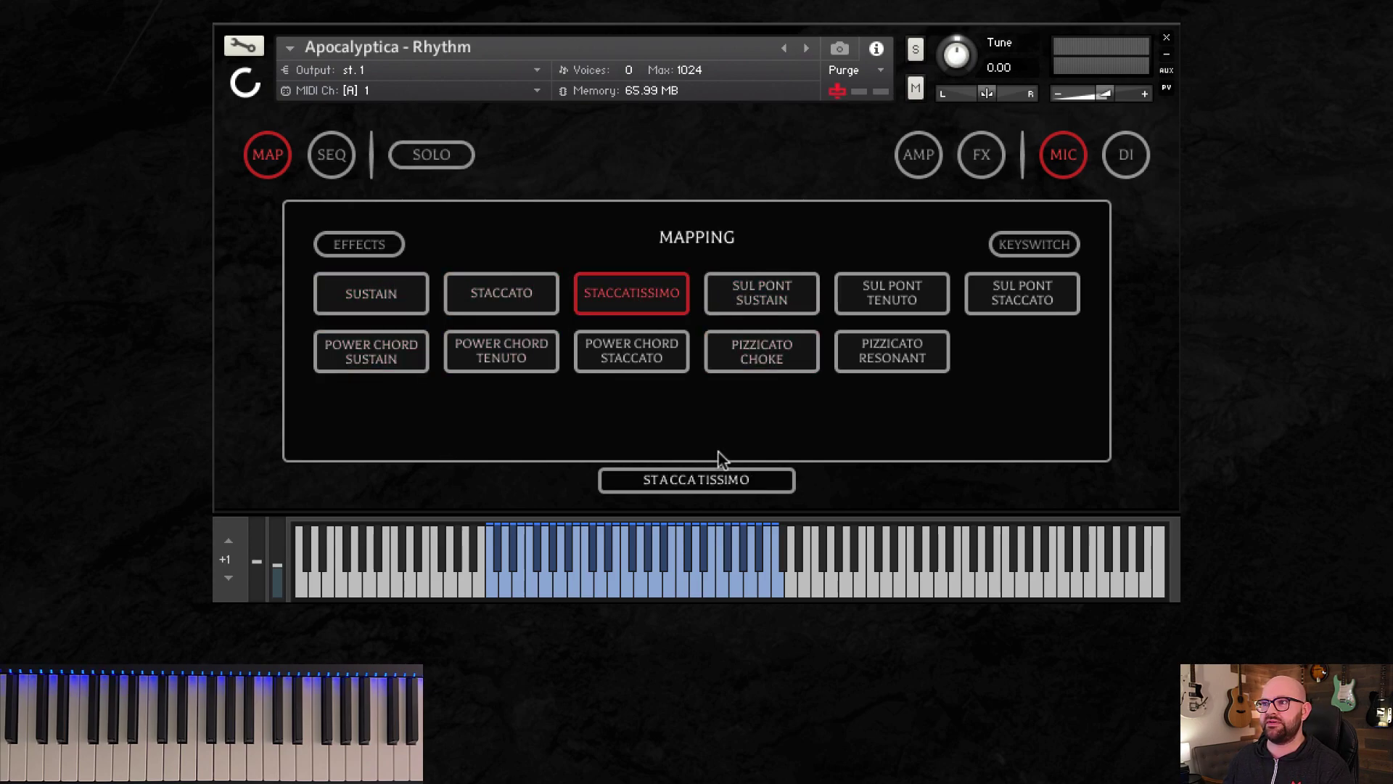
pyautogui.click(504, 295)
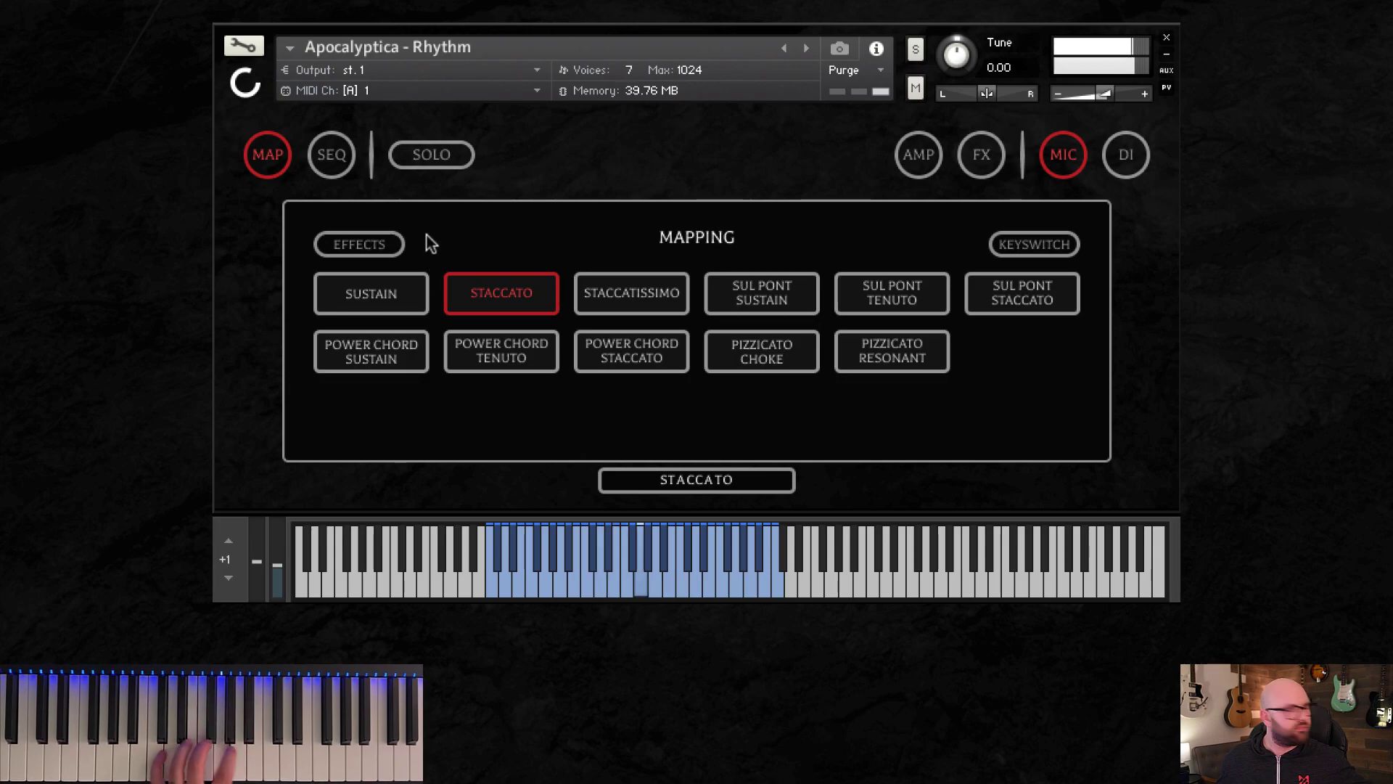
pyautogui.click(431, 147)
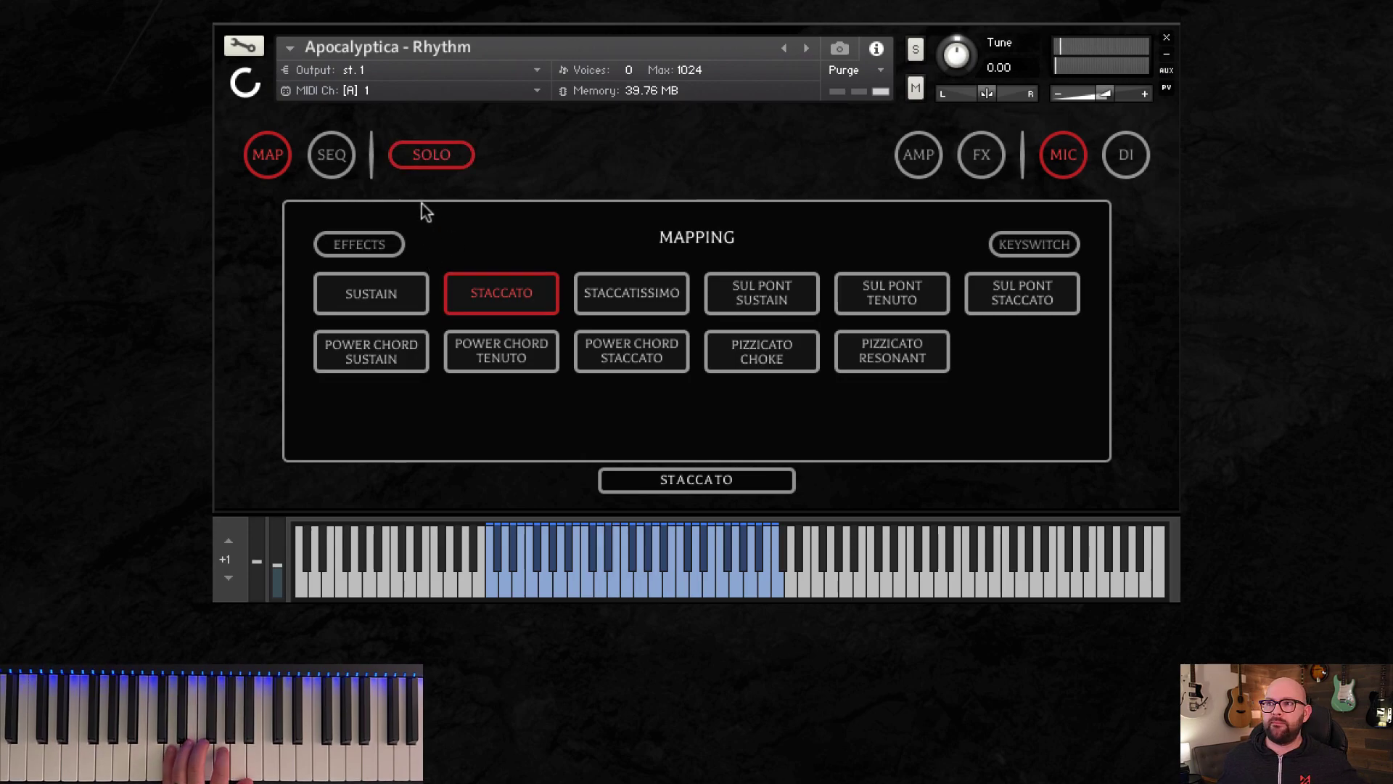
pyautogui.click(437, 163)
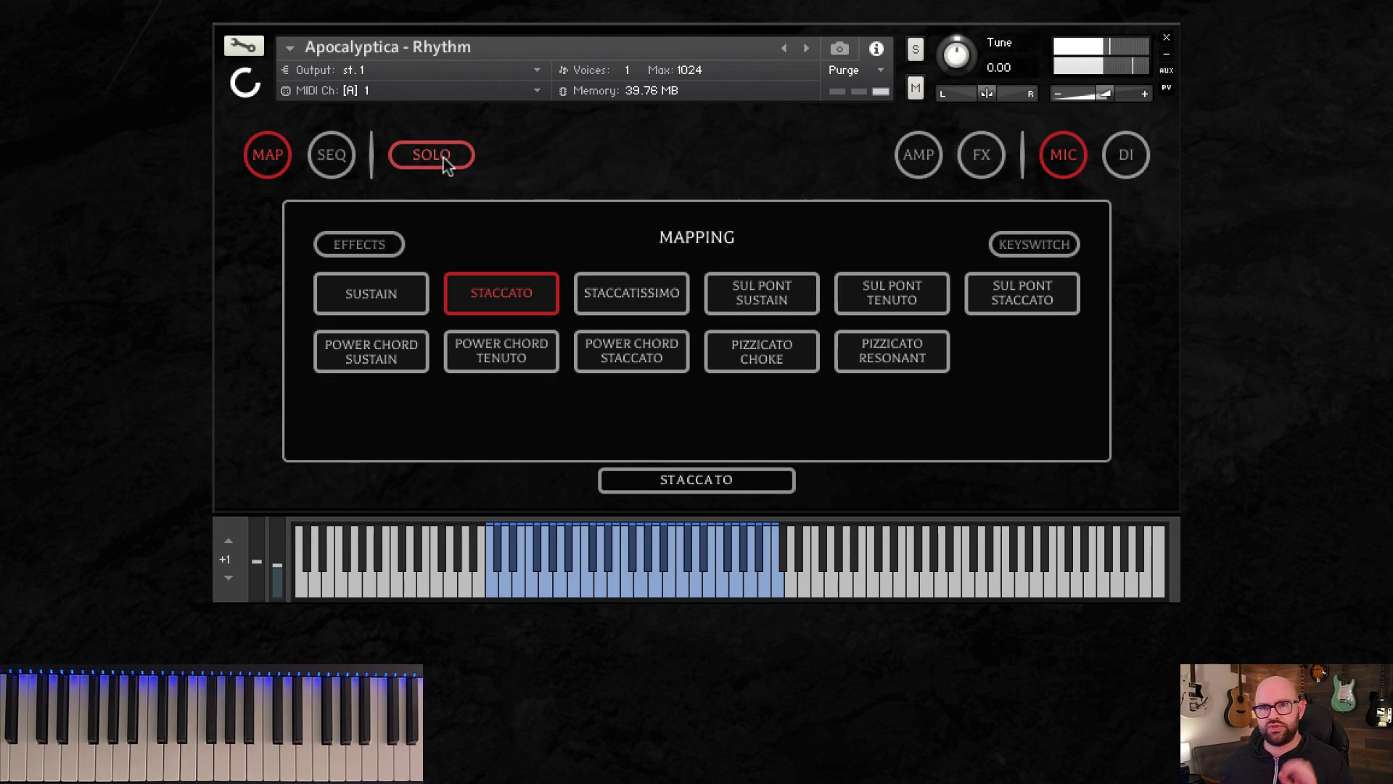
pyautogui.click(632, 301)
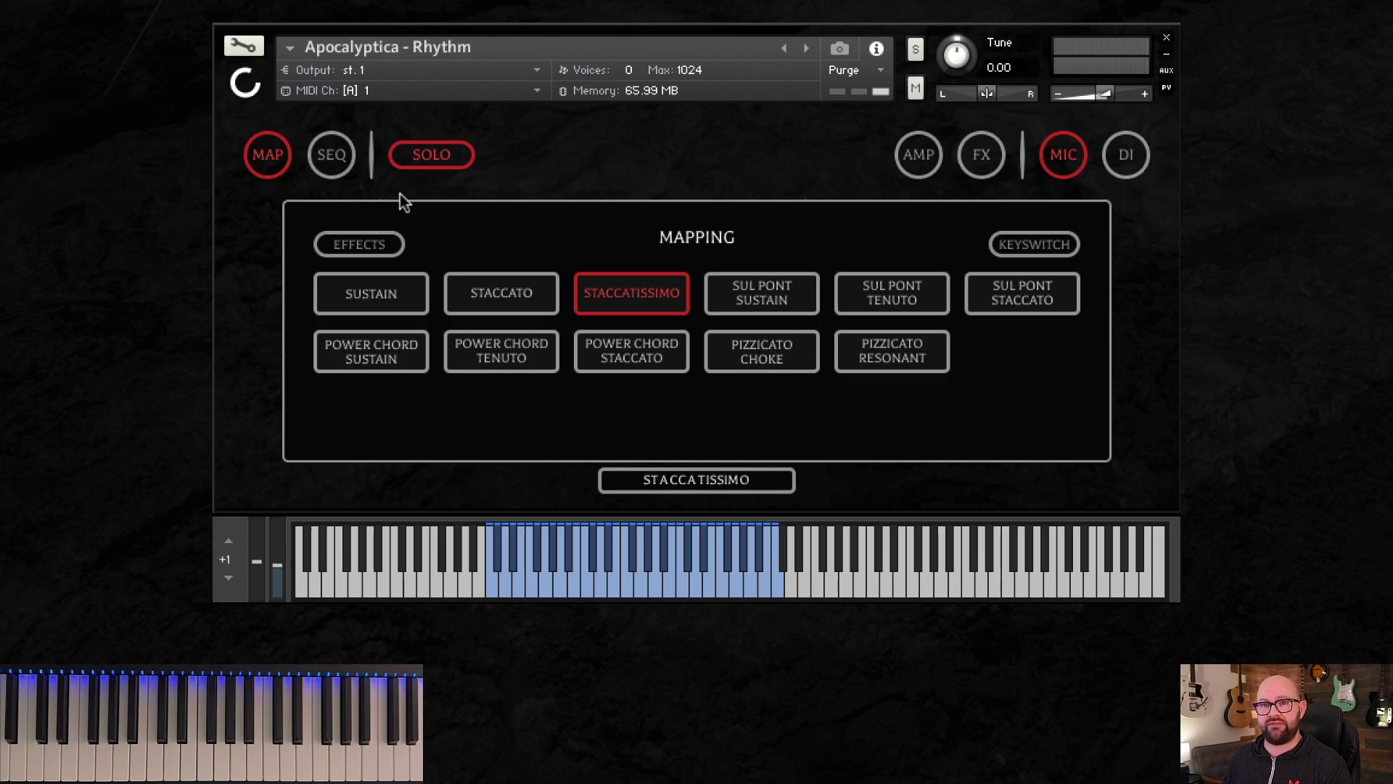
# Turn off velocity scaling, draw a rising-falling step pattern, and randomise the step levels three times.
pyautogui.click(331, 152)
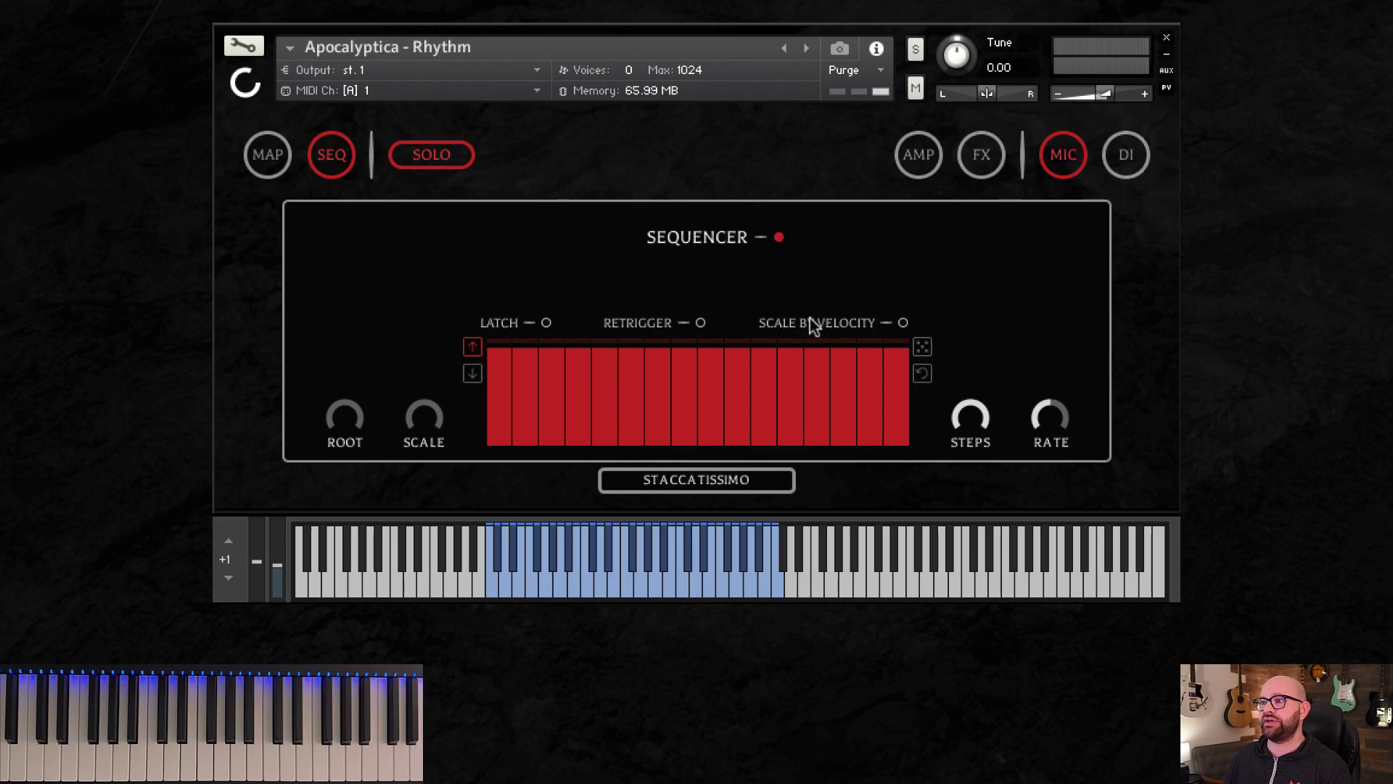
pyautogui.click(902, 322)
pyautogui.moveTo(495, 435)
pyautogui.mouseDown()
pyautogui.moveTo(616, 377)
pyautogui.moveTo(694, 423)
pyautogui.moveTo(833, 385)
pyautogui.mouseUp()
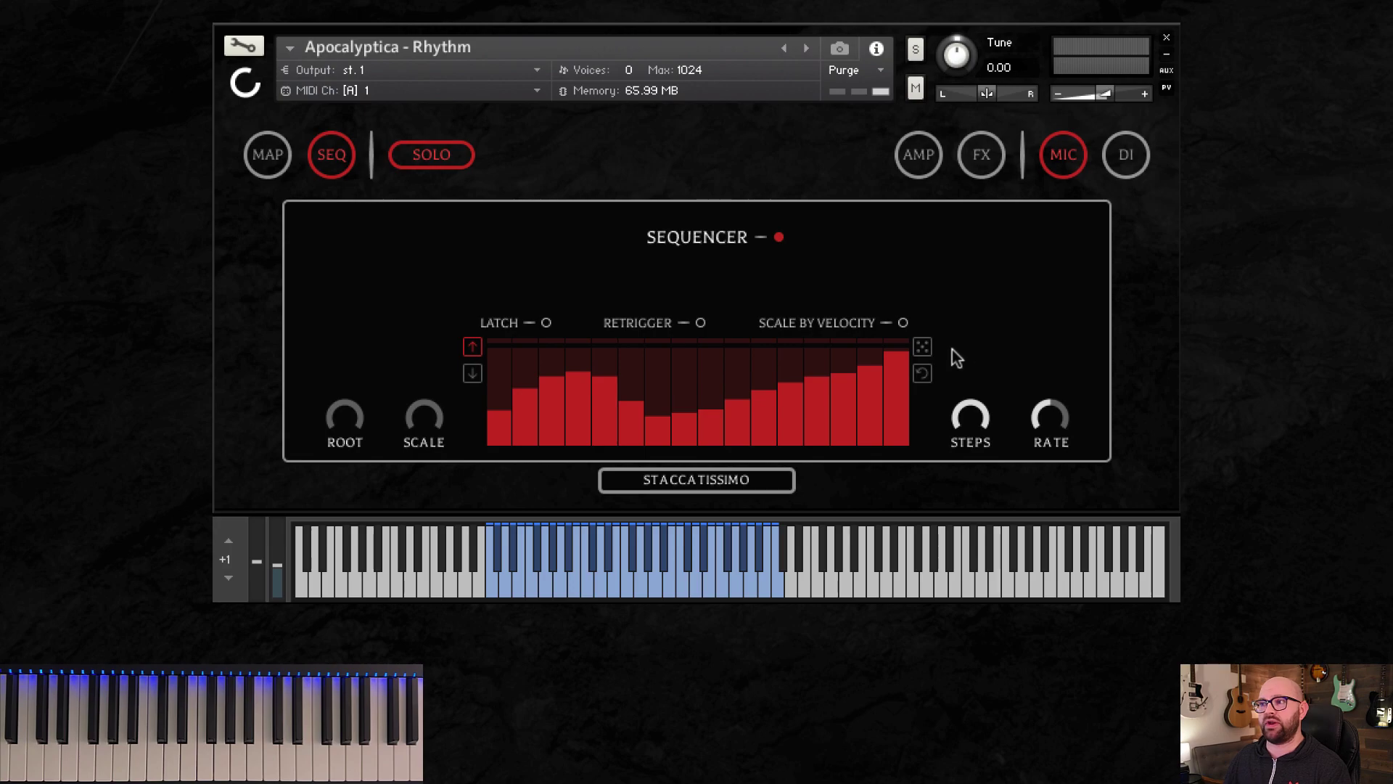
pyautogui.click(922, 347)
pyautogui.click(924, 347)
pyautogui.click(925, 348)
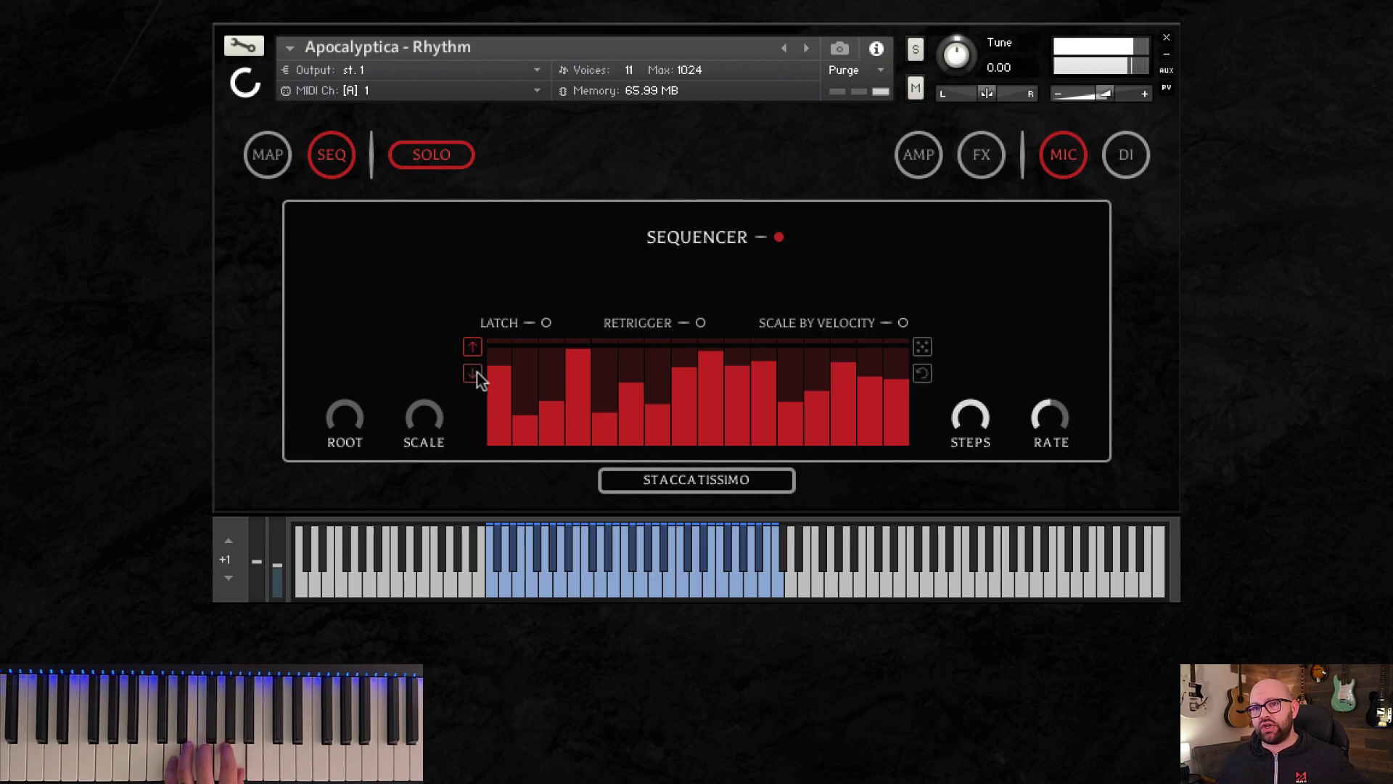
# Reset all steps to full height and try up and down directions, ending descending.
pyautogui.click(468, 376)
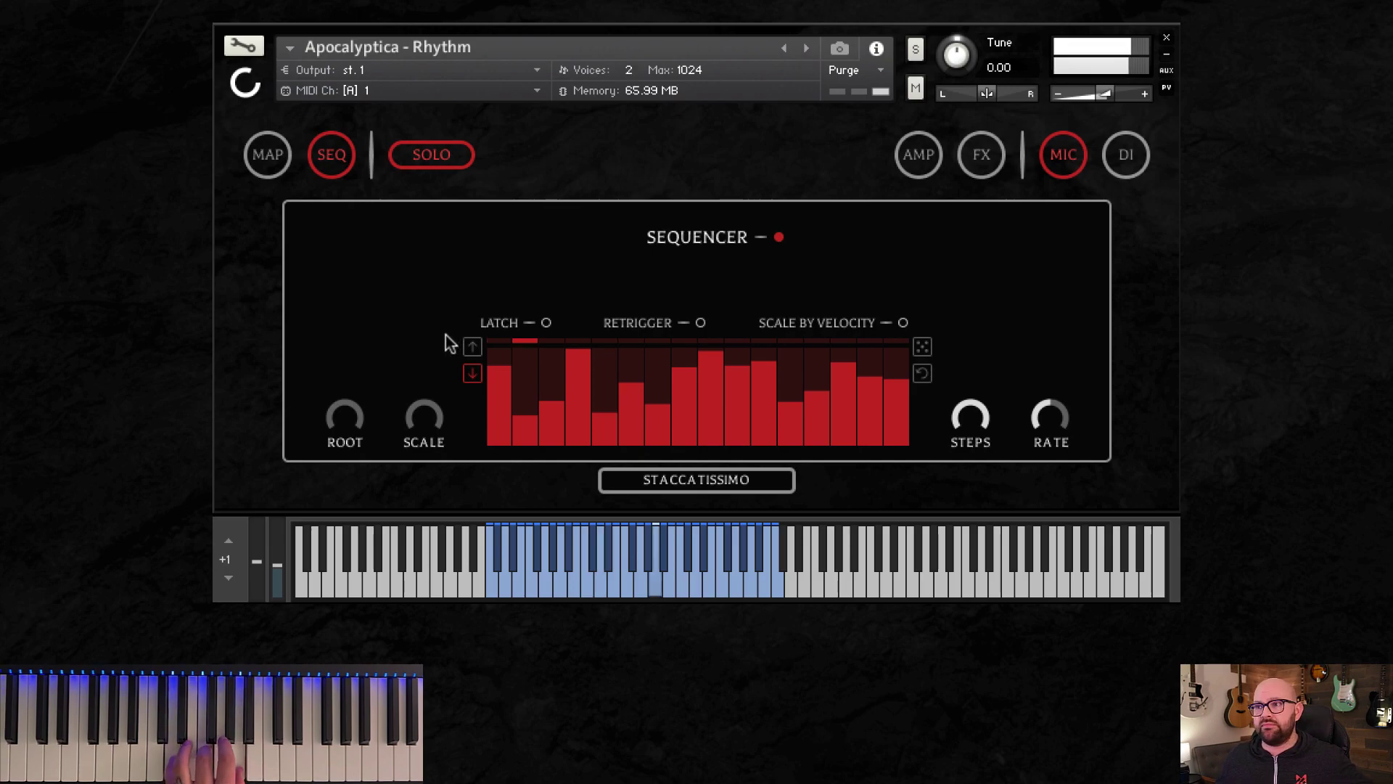
pyautogui.click(473, 346)
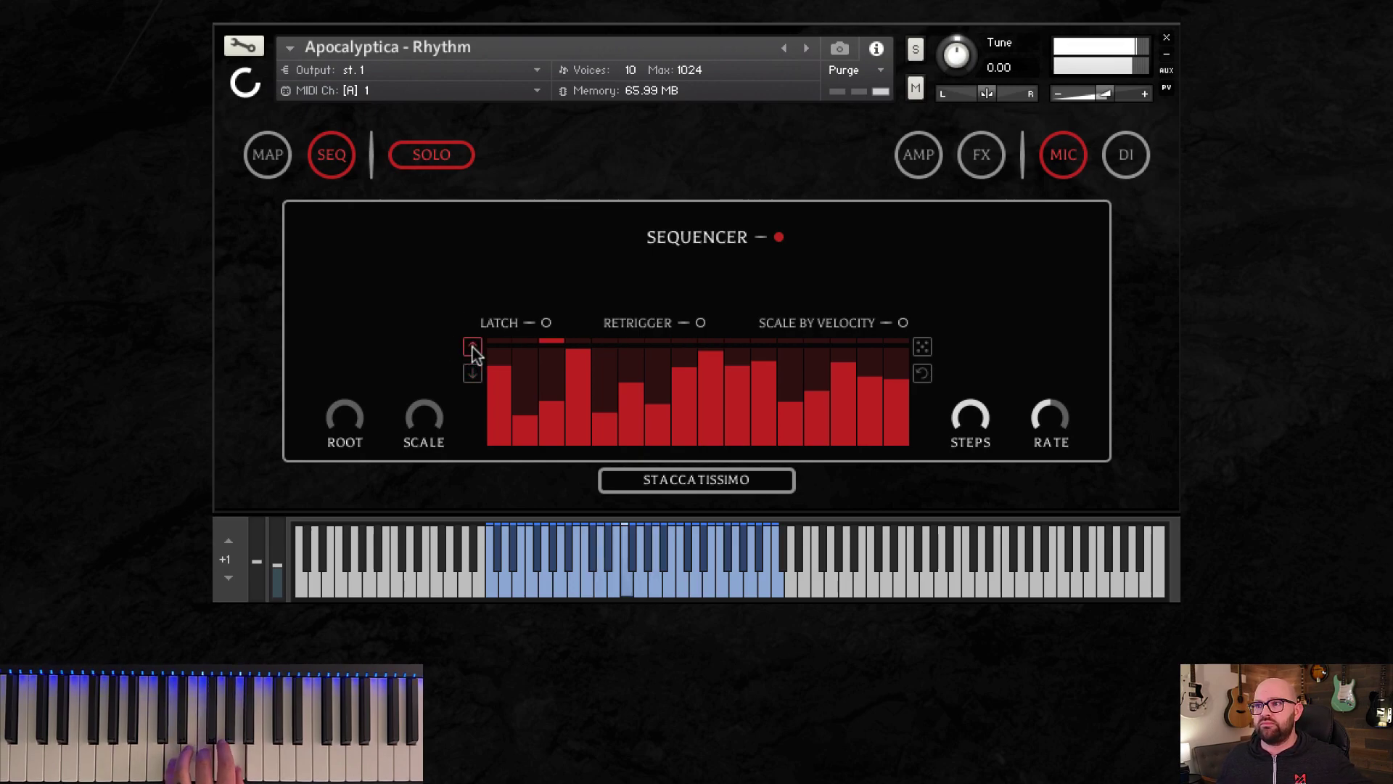
pyautogui.click(473, 373)
pyautogui.click(923, 372)
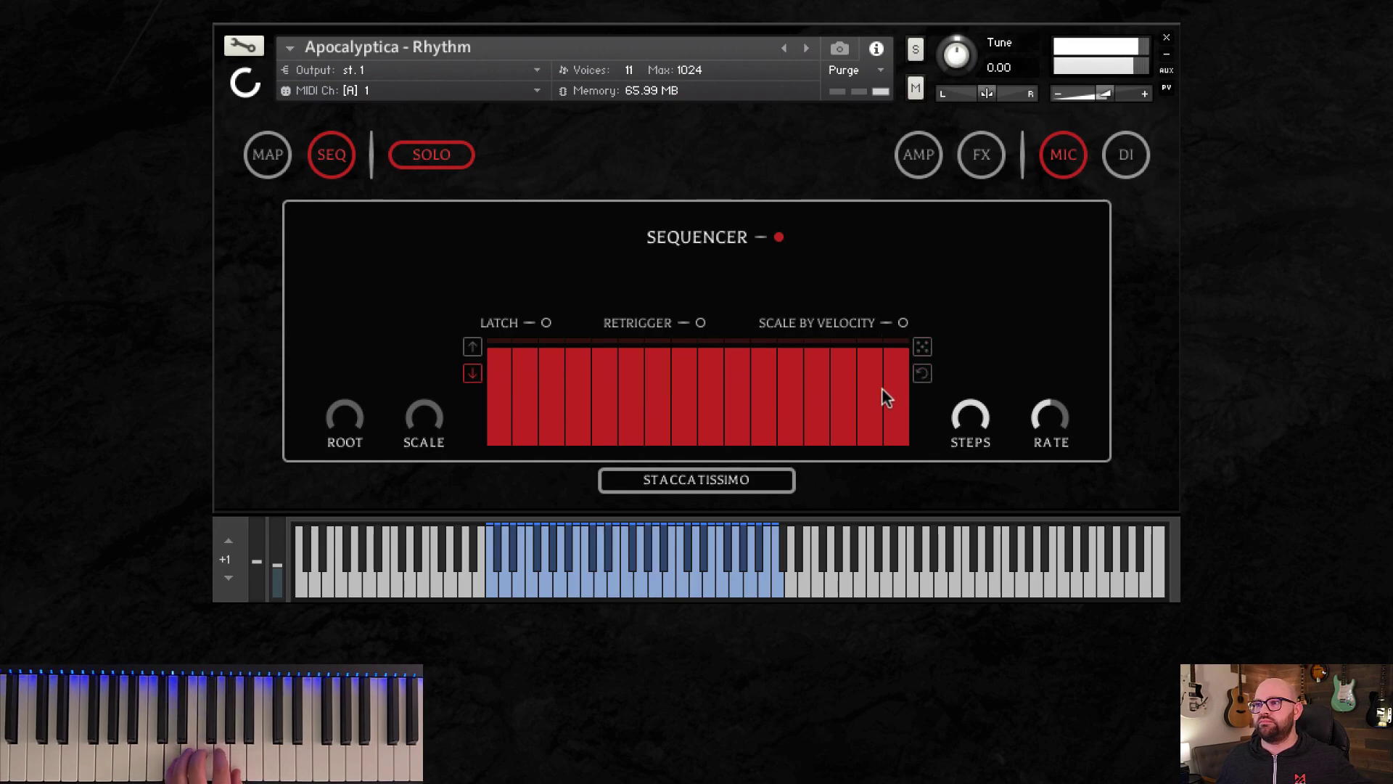
pyautogui.click(468, 349)
pyautogui.click(473, 375)
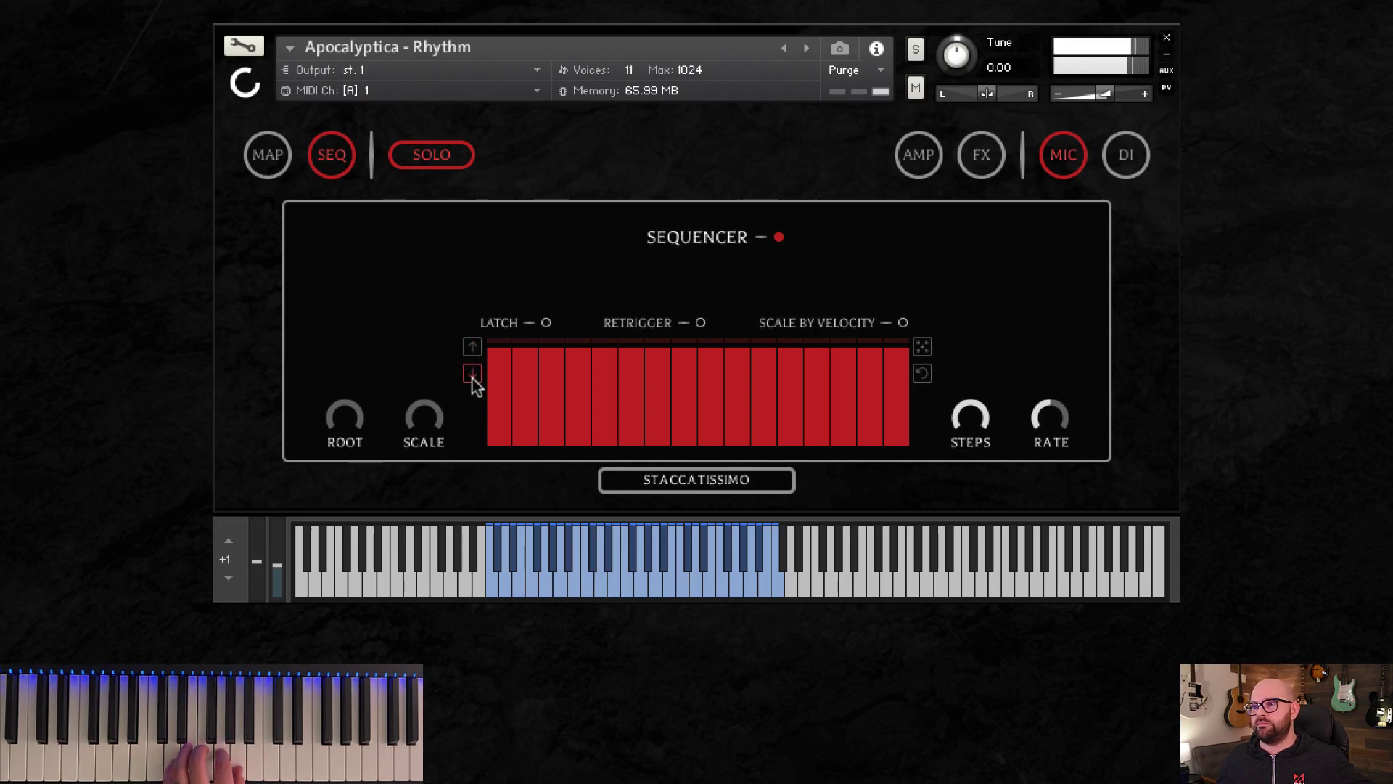
pyautogui.click(470, 350)
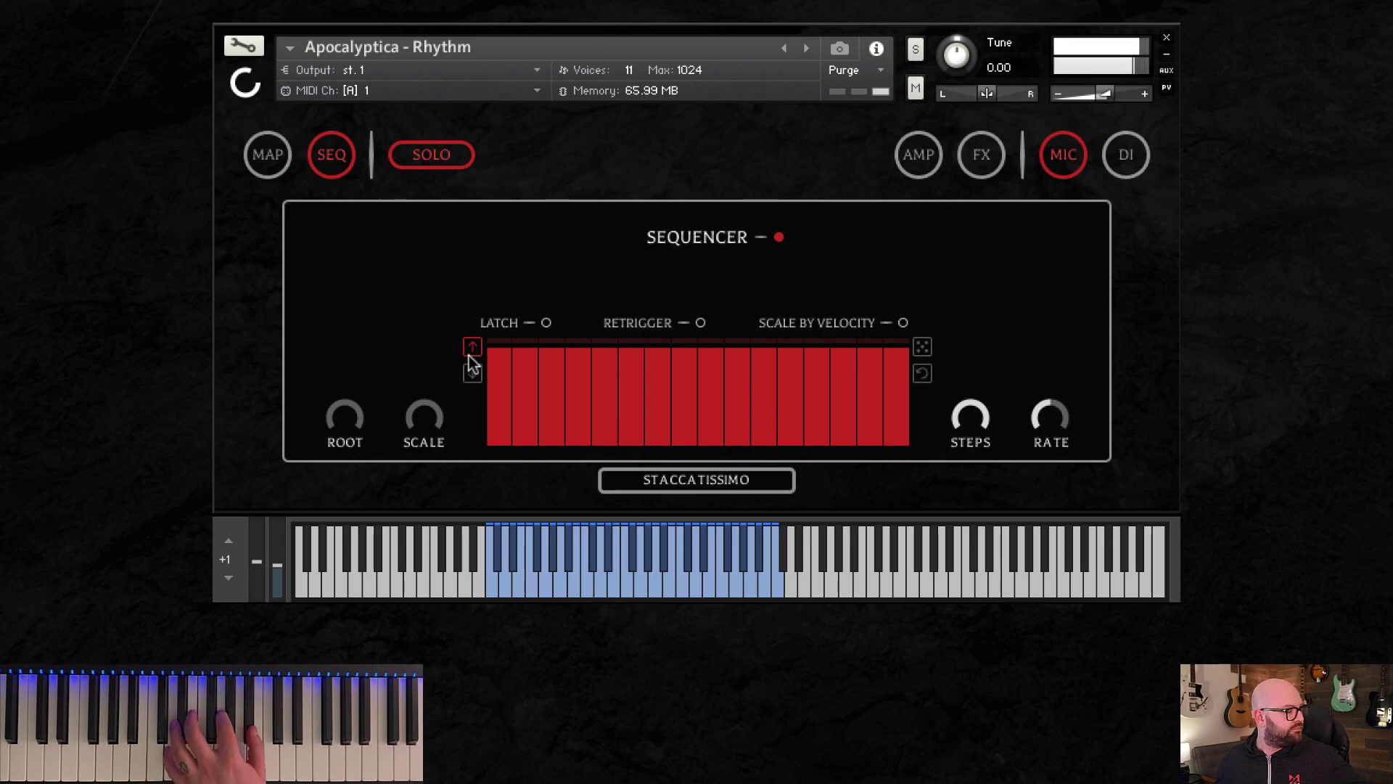
pyautogui.click(476, 373)
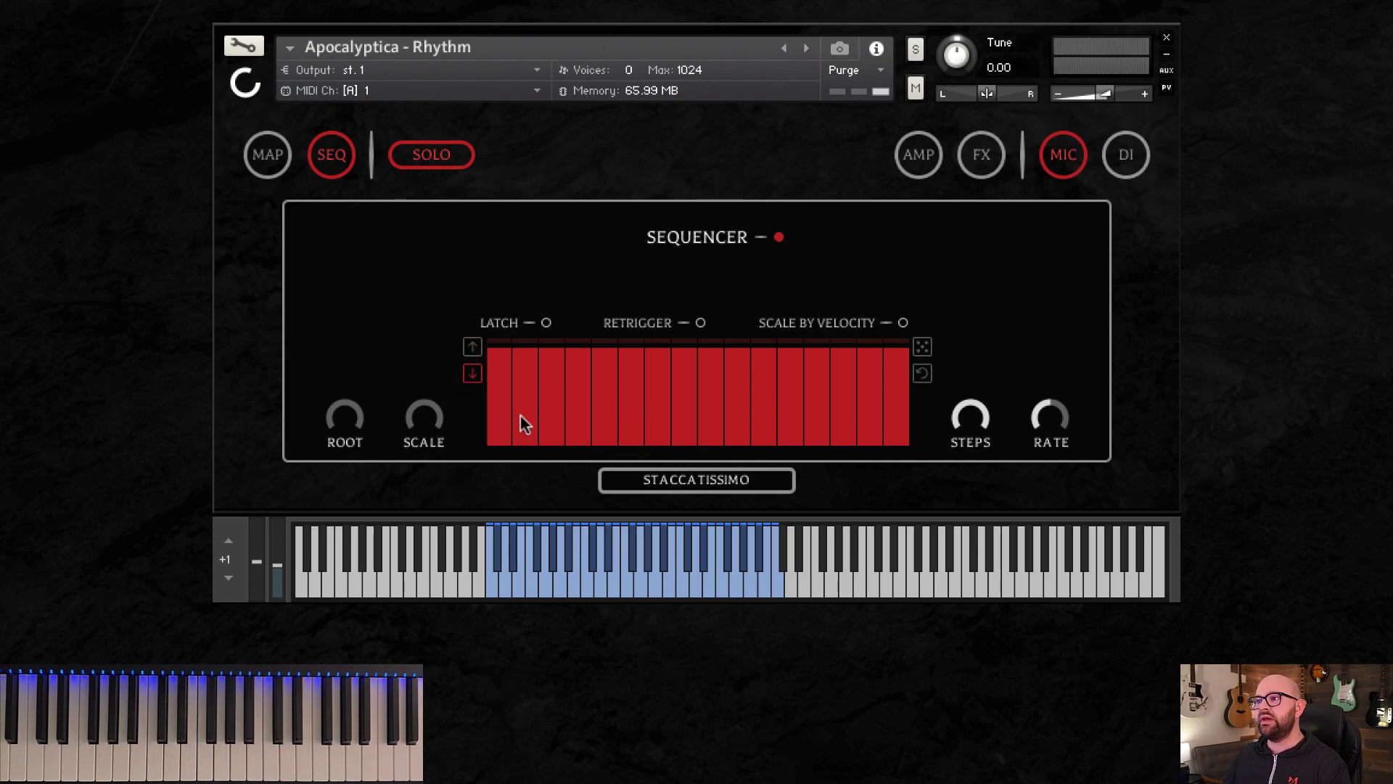
pyautogui.moveTo(970, 423); pyautogui.dragTo(970, 457)
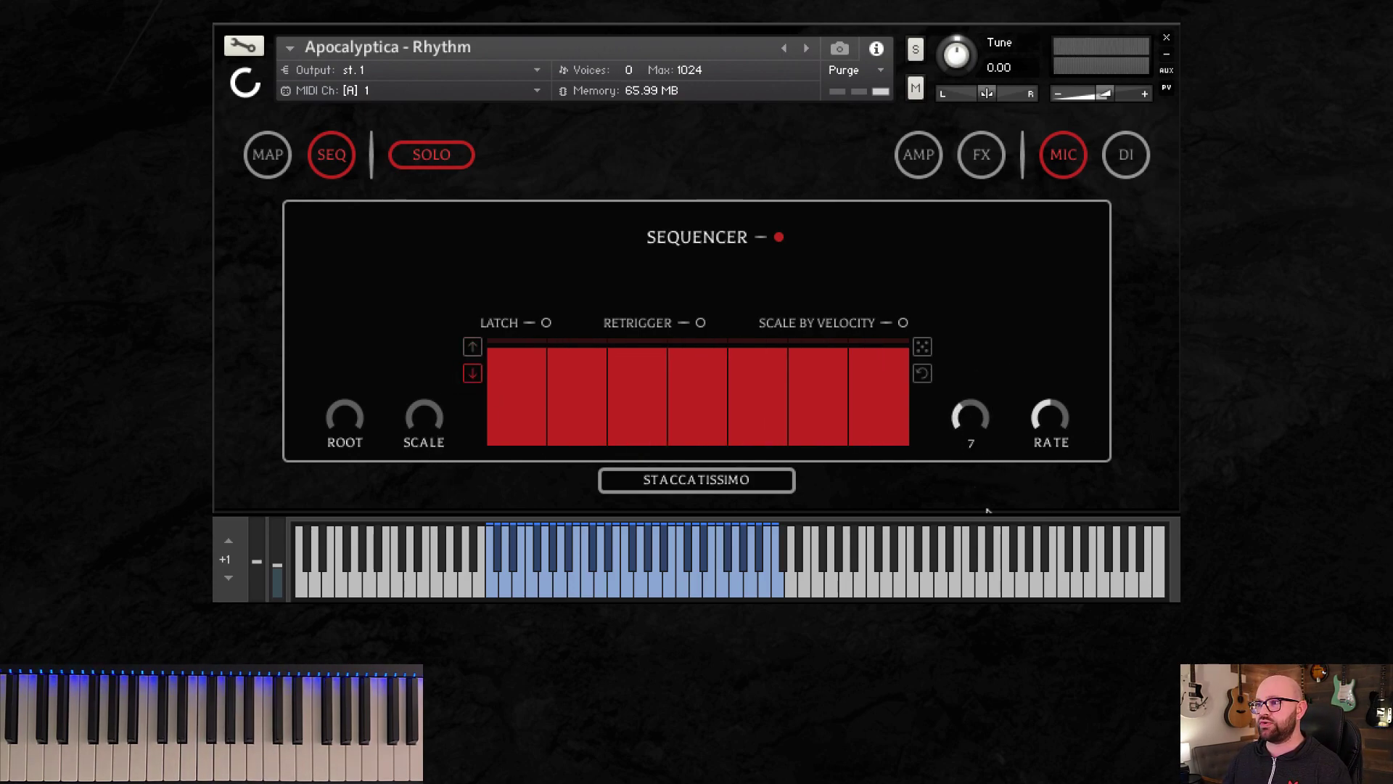
pyautogui.moveTo(971, 417); pyautogui.dragTo(988, 348)
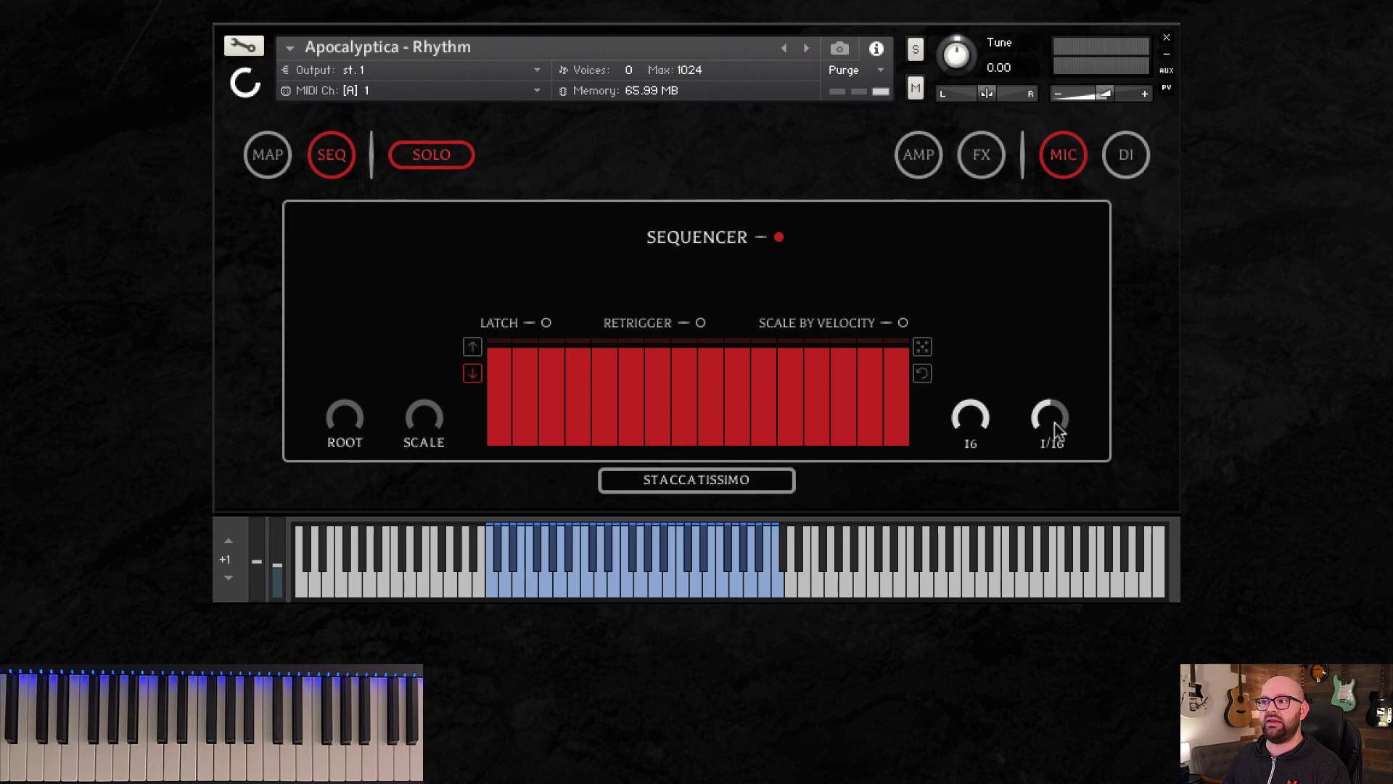
pyautogui.moveTo(1055, 423)
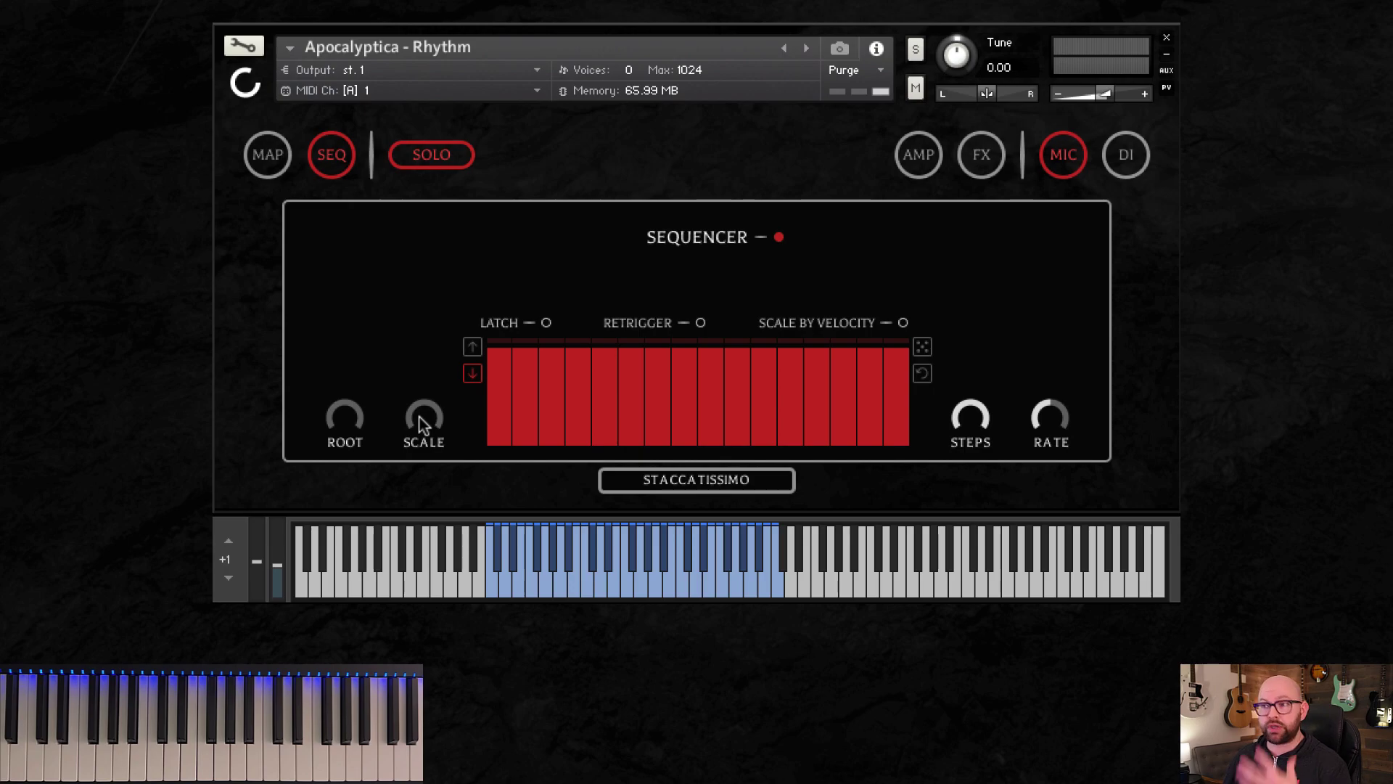
# Try Mixolydian scale with root D, return the scale to chromatic, and turn the sequencer off.
pyautogui.moveTo(418, 417); pyautogui.dragTo(489, 272)
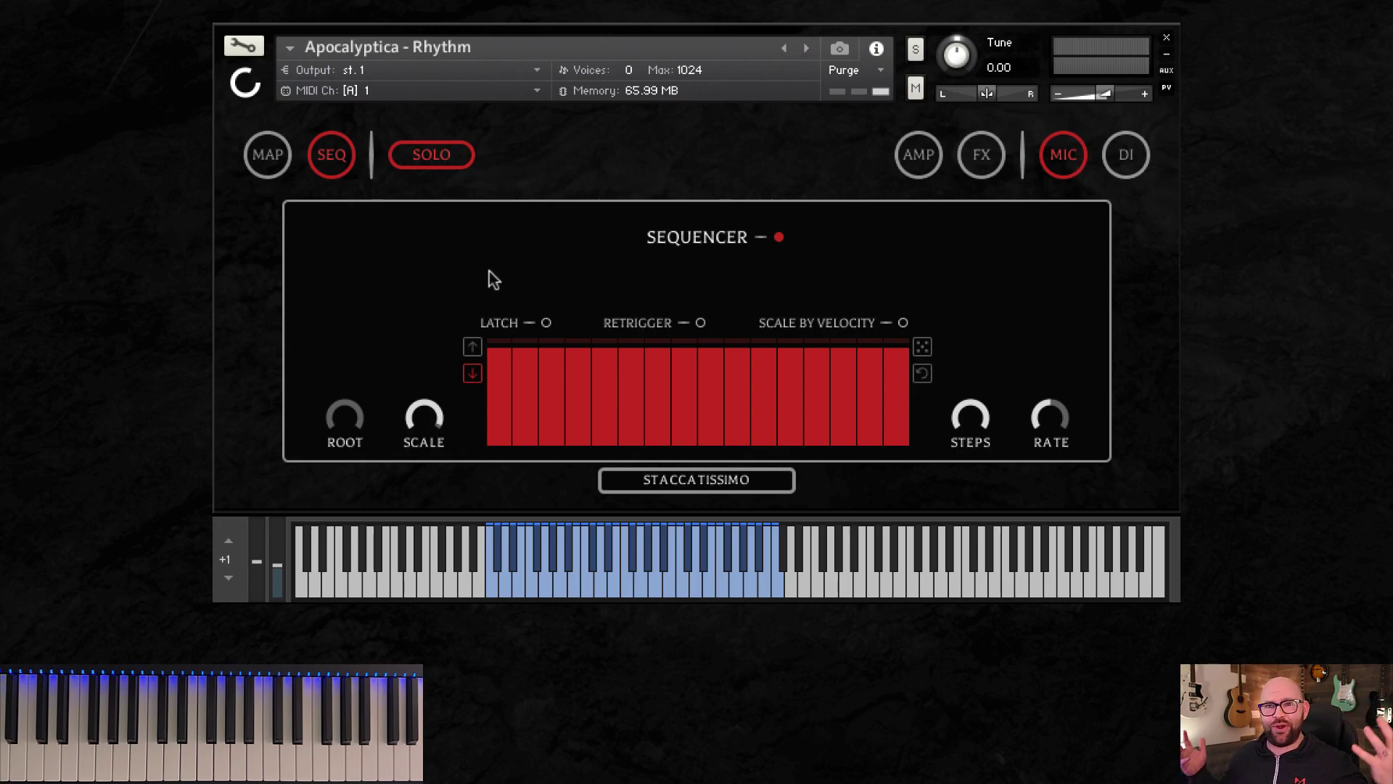
pyautogui.moveTo(345, 417); pyautogui.dragTo(354, 379)
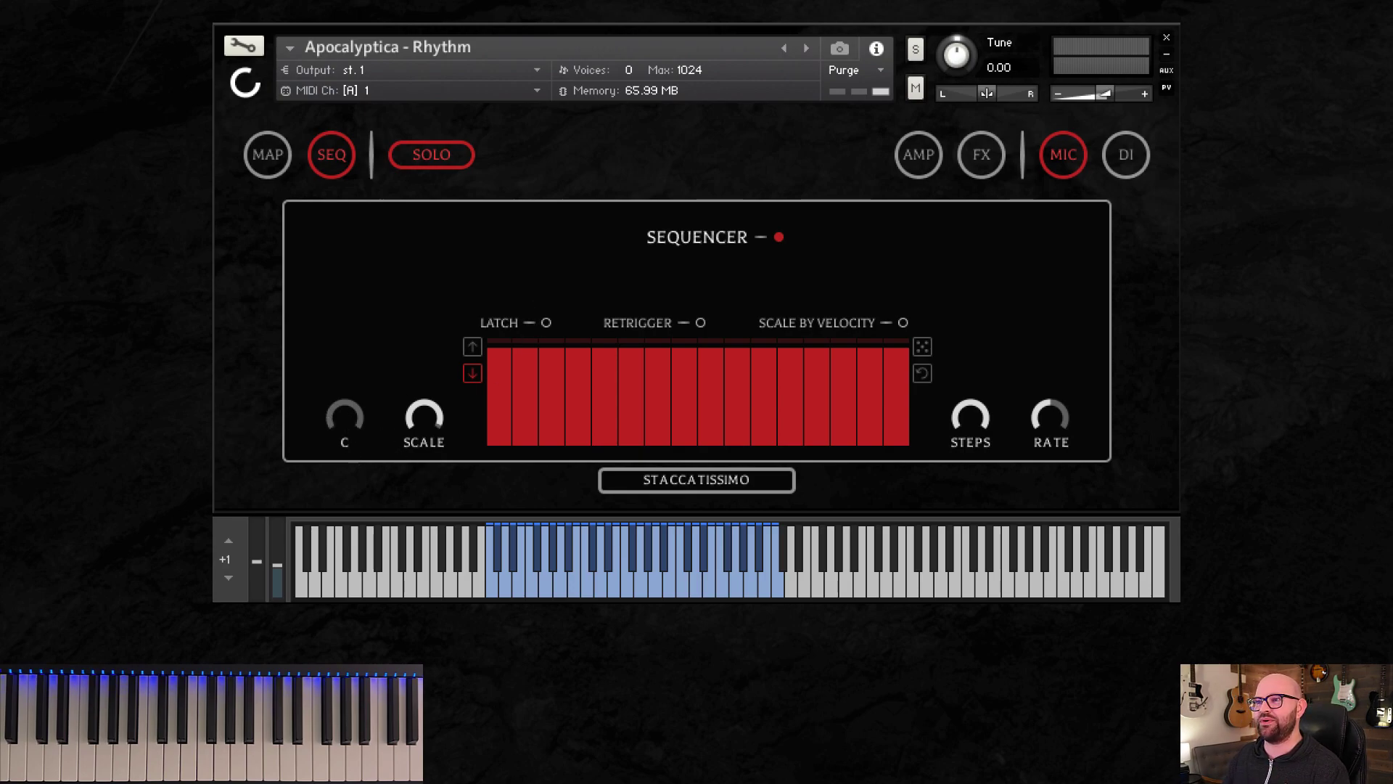
pyautogui.moveTo(432, 420); pyautogui.dragTo(412, 470)
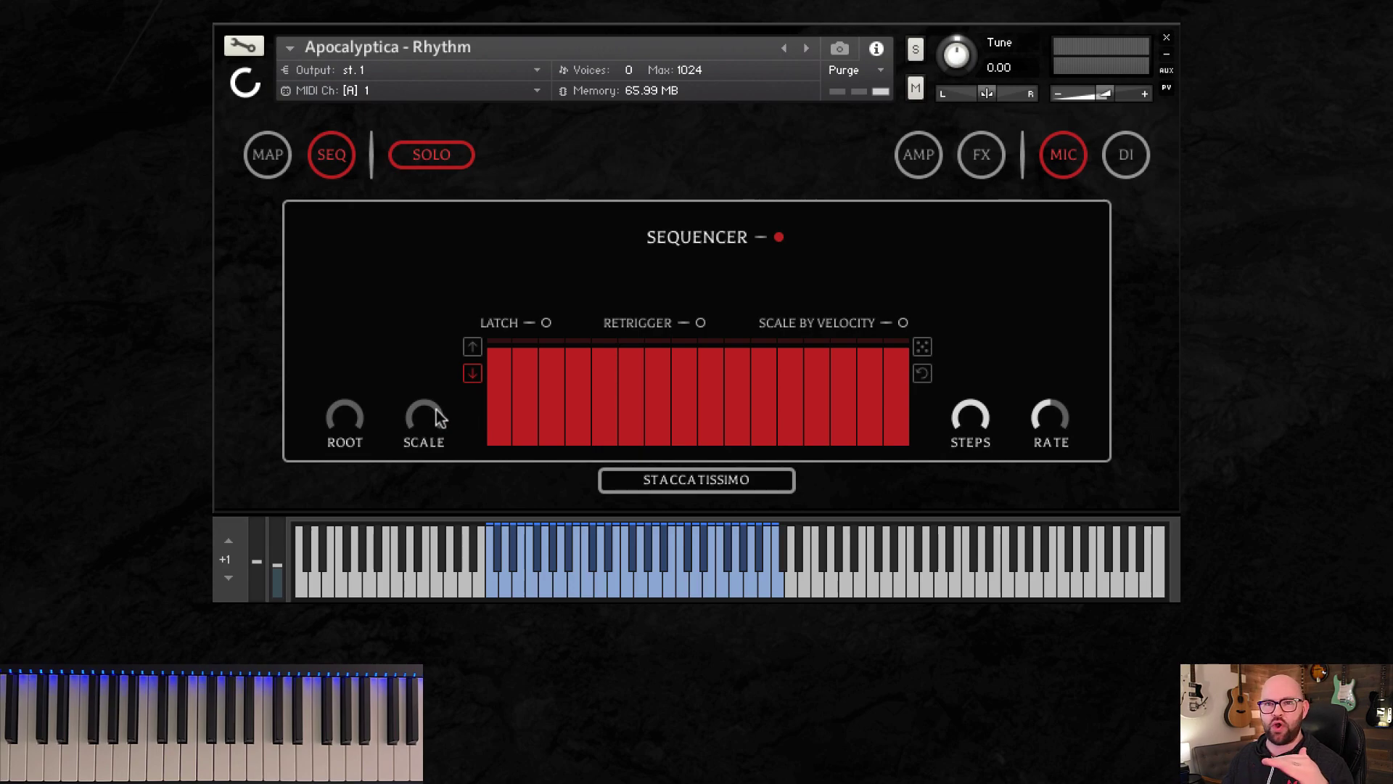
pyautogui.click(779, 237)
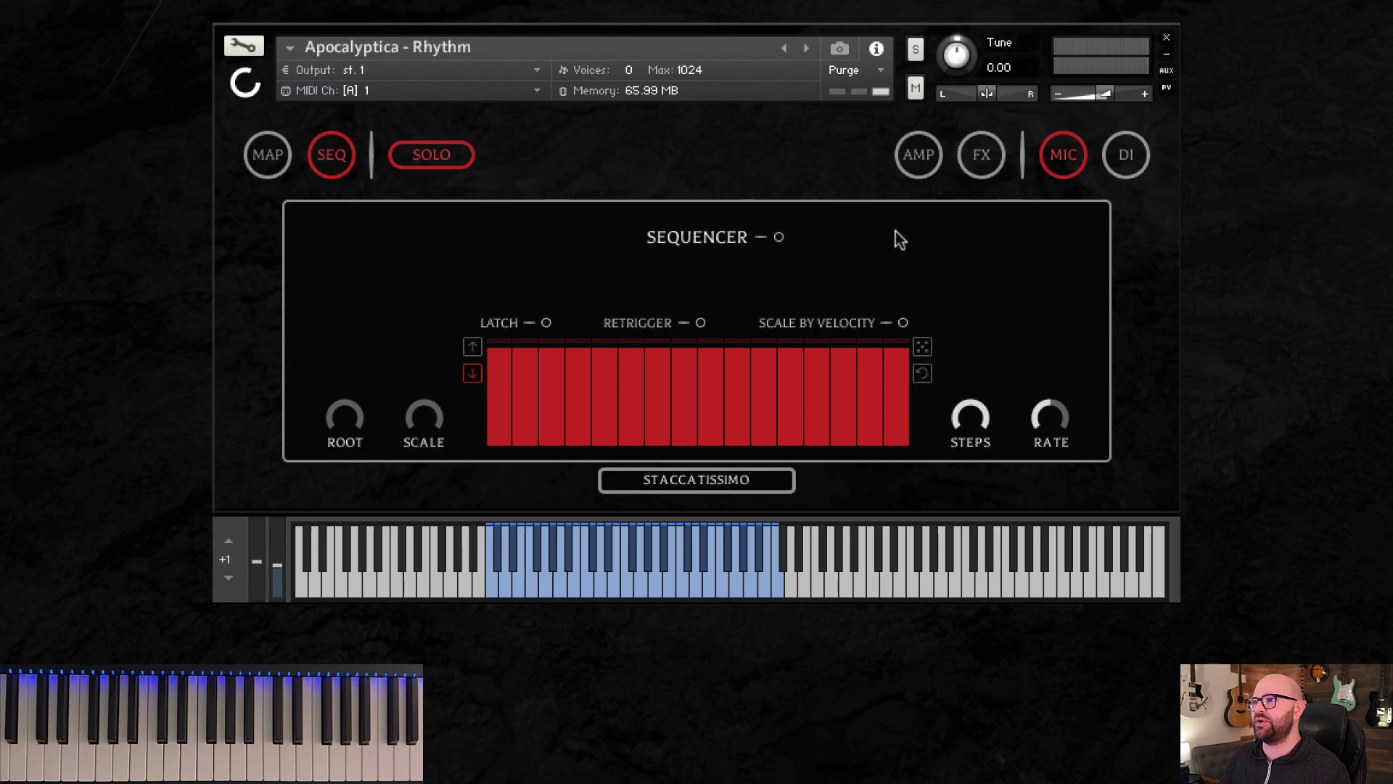
# Try Heavy and Lead amp modes back to Drive, then the 2x12 Ch V30 cabinet back to 4x12 UK 70s.
pyautogui.click(912, 161)
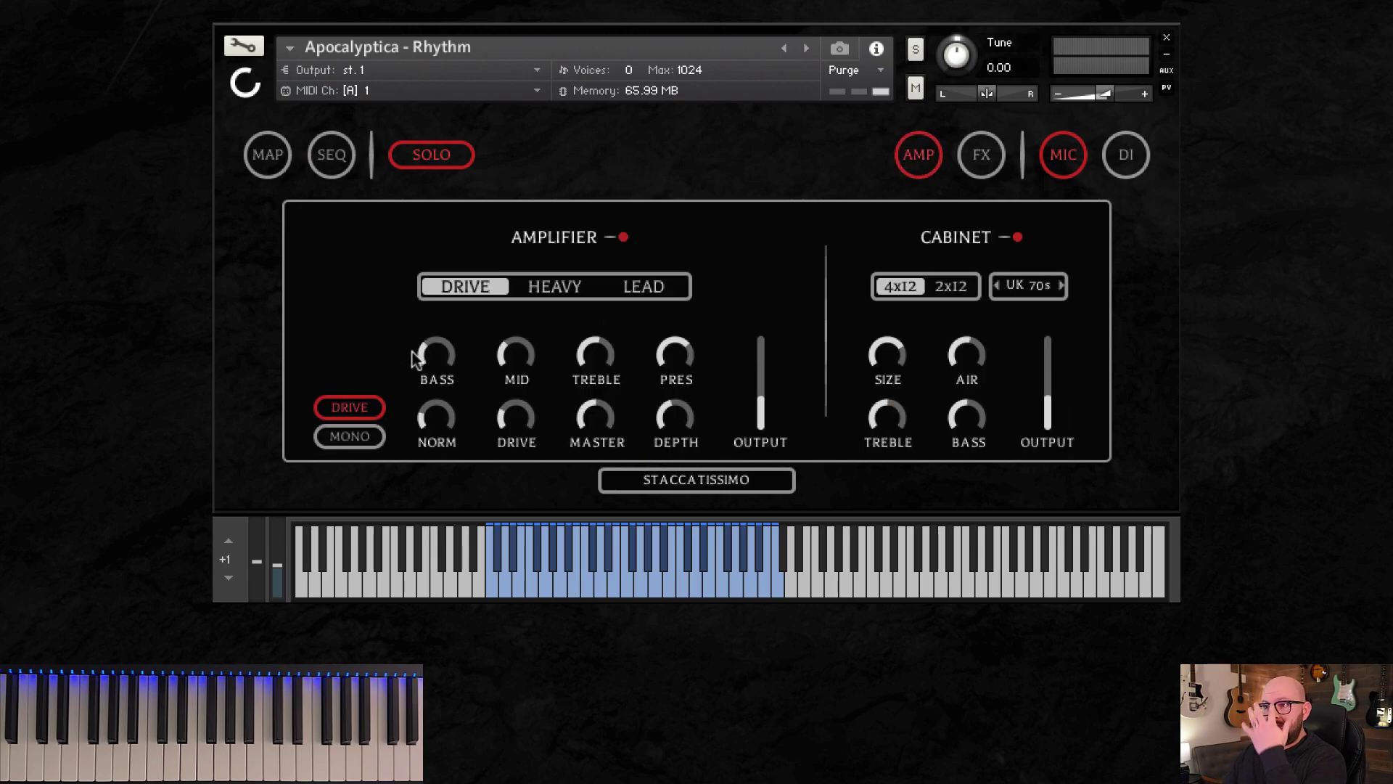
pyautogui.click(539, 290)
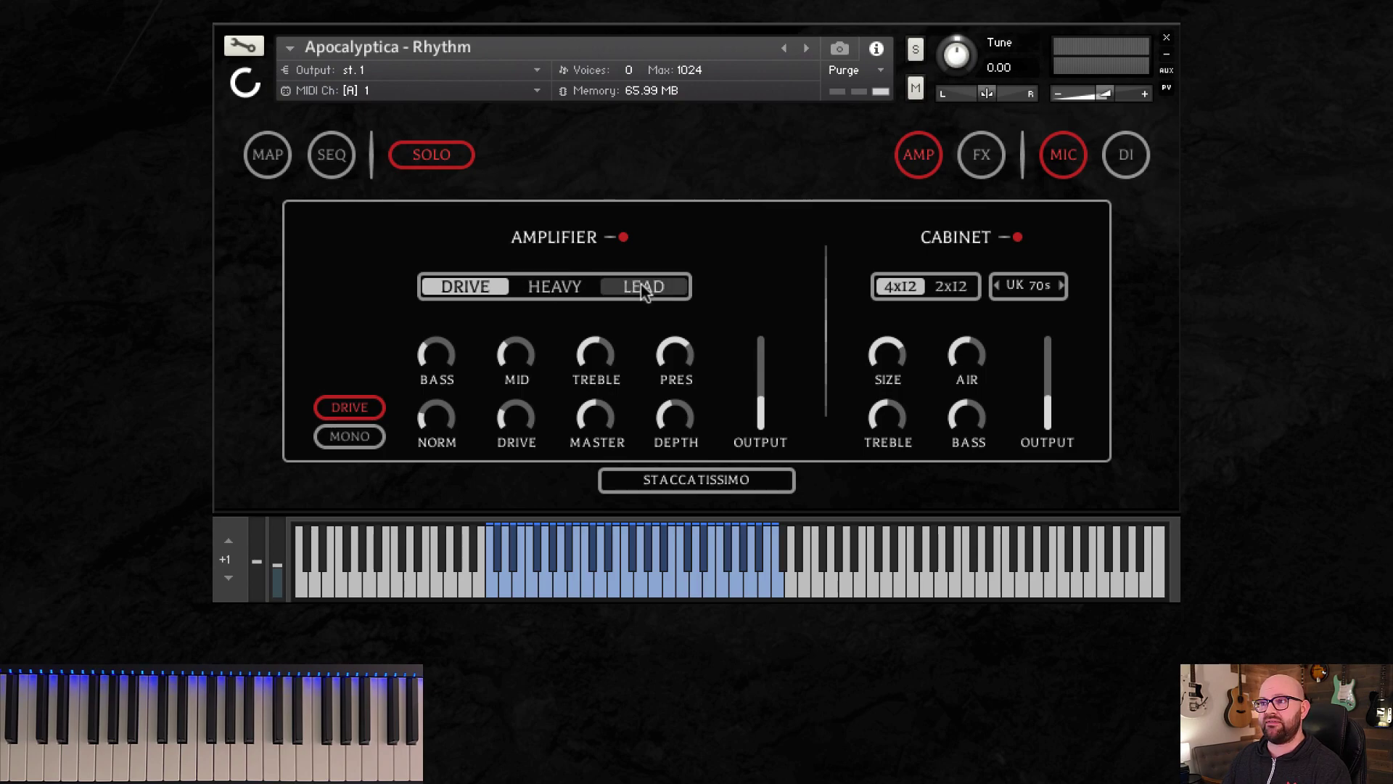
pyautogui.click(667, 293)
pyautogui.click(472, 294)
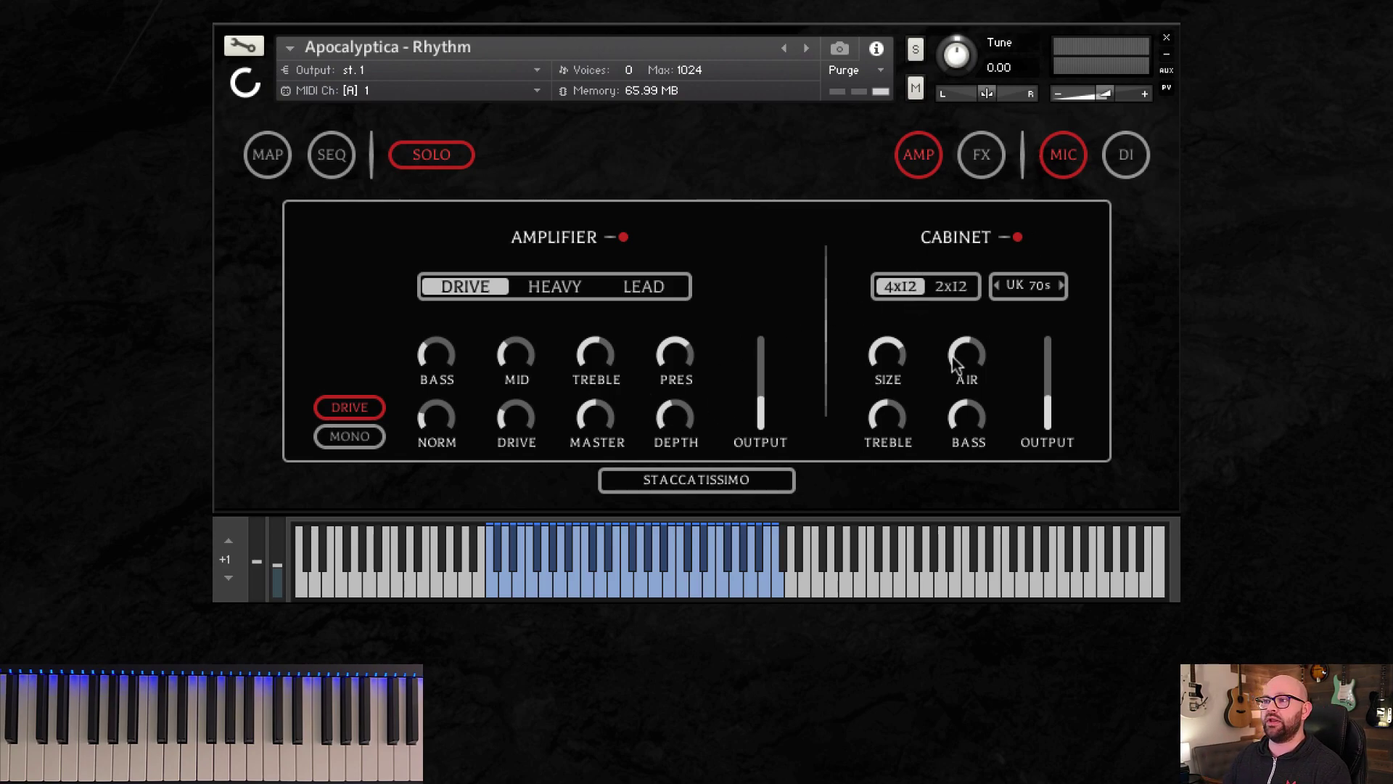
pyautogui.click(951, 286)
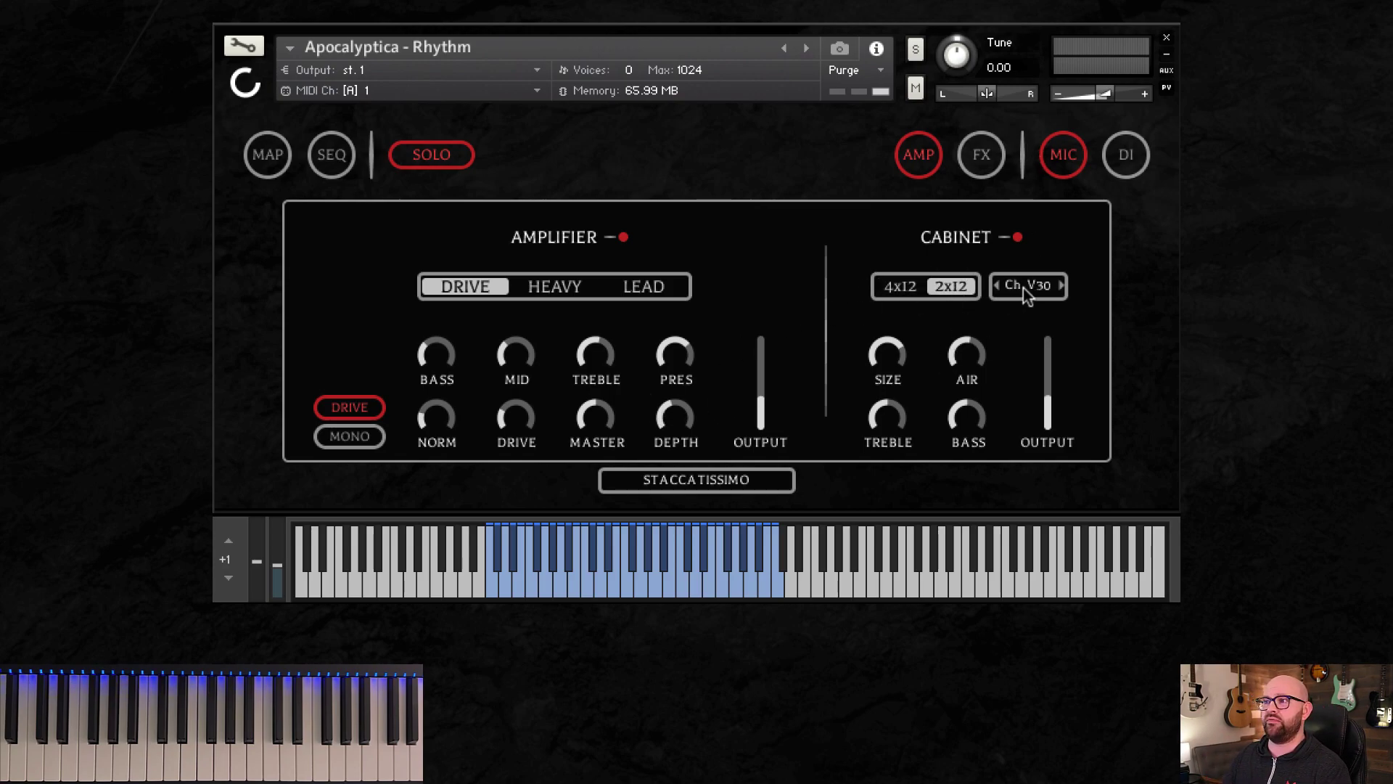
pyautogui.click(900, 286)
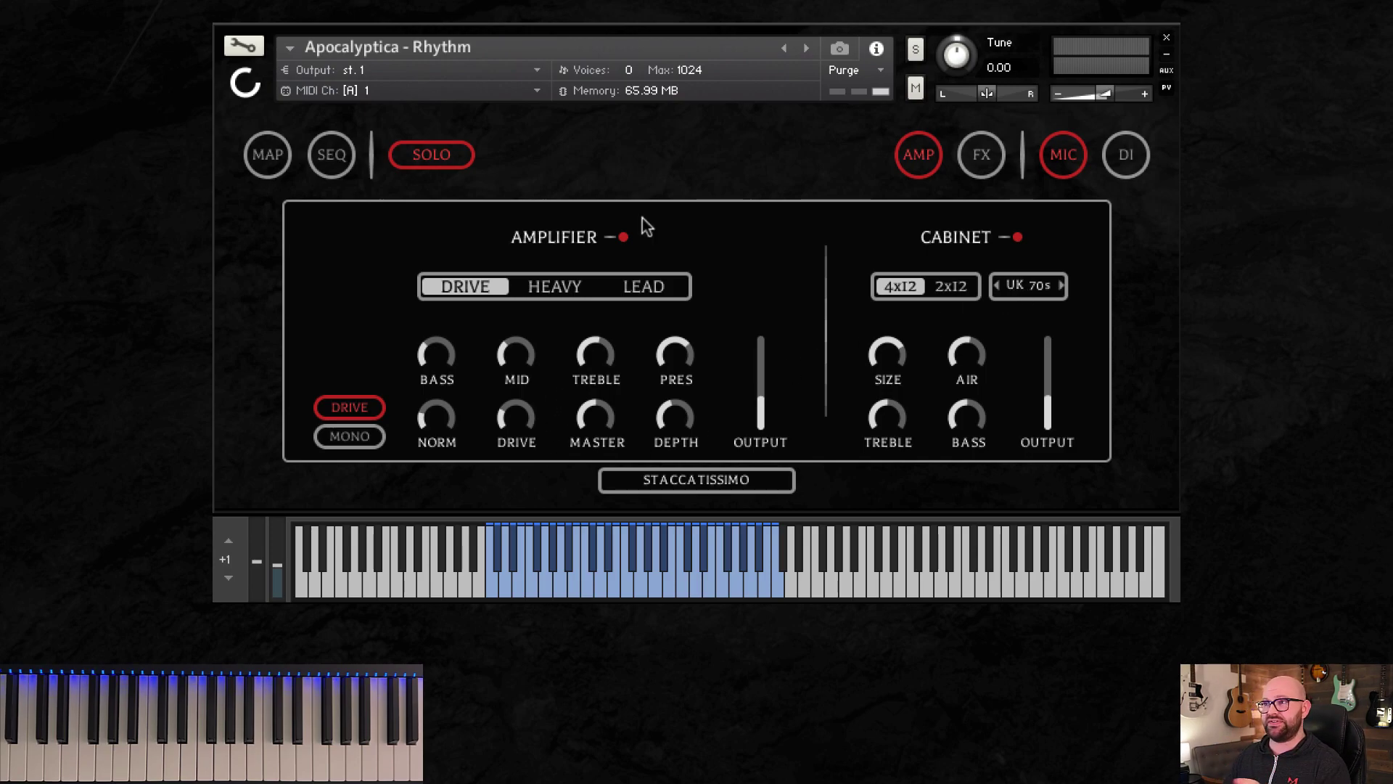
# Load the Rhythm - Acoustic snapshot from the Factory snapshot list.
pyautogui.click(841, 51)
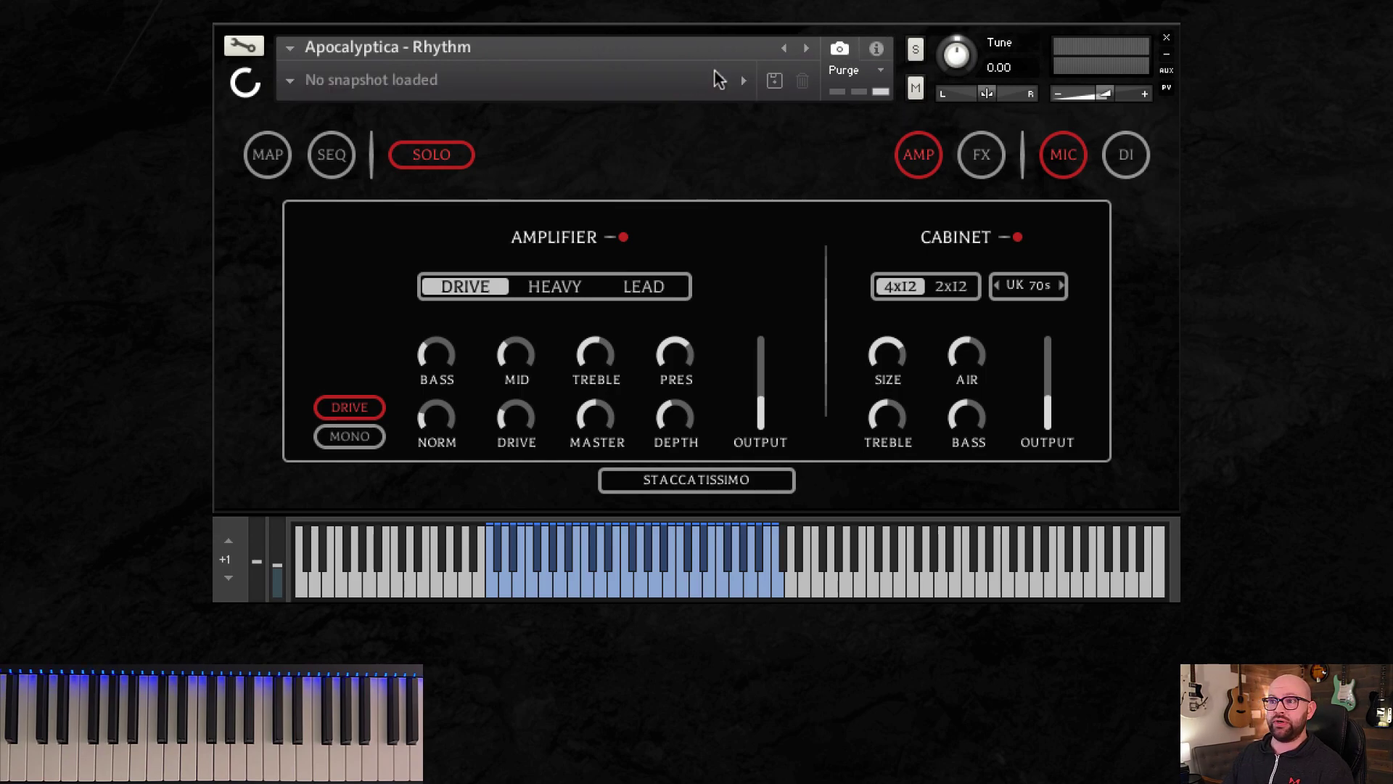
pyautogui.click(292, 81)
pyautogui.moveTo(339, 98)
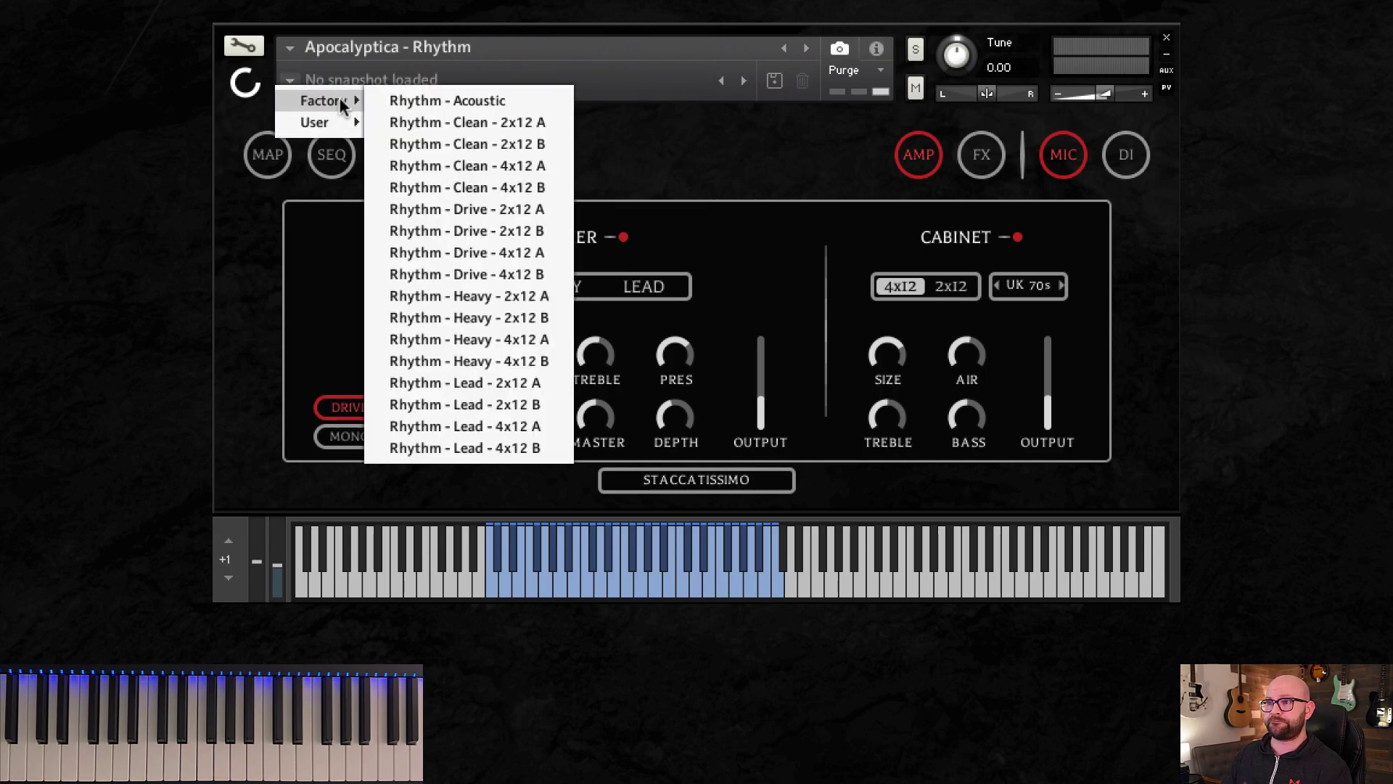
pyautogui.click(522, 100)
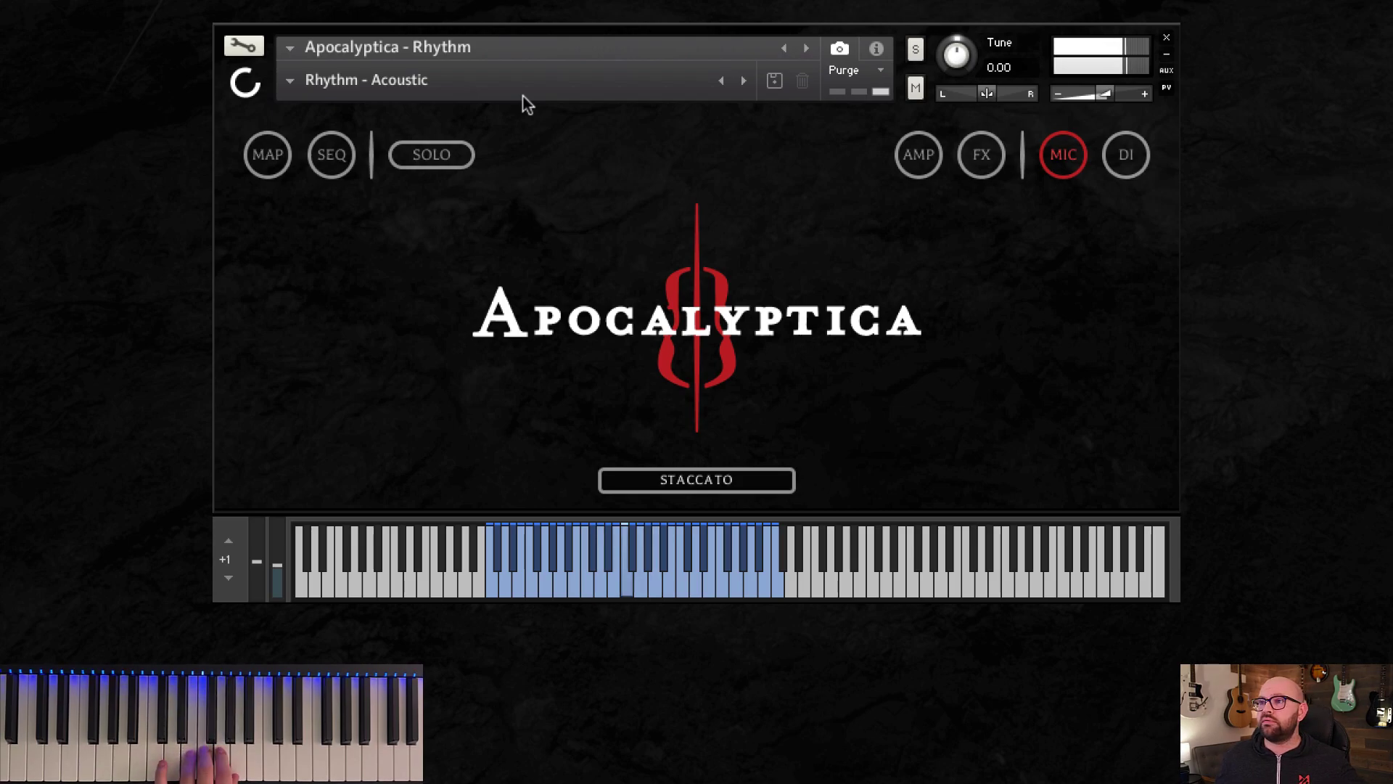
# Switch the articulation to Sustain and bring up the factory snapshot list again.
pyautogui.click(280, 158)
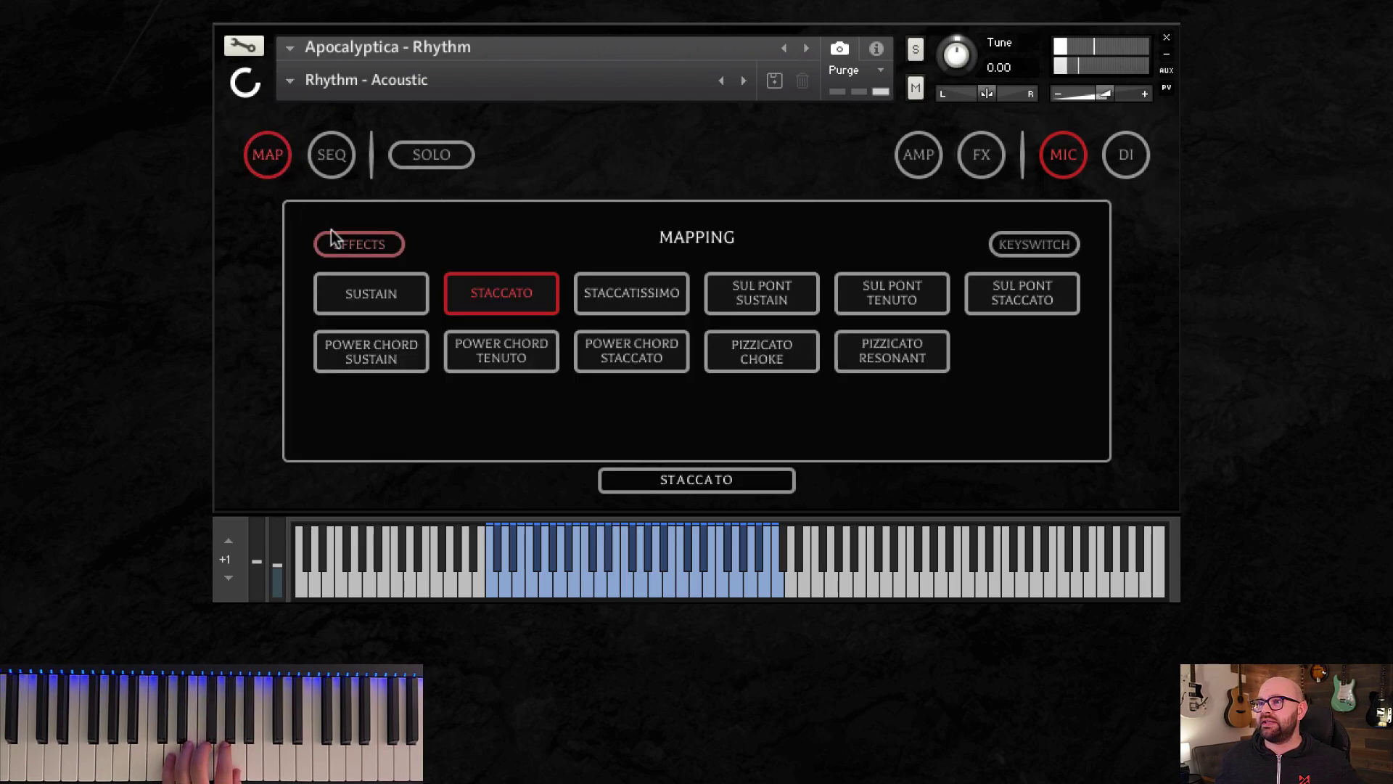
pyautogui.click(367, 291)
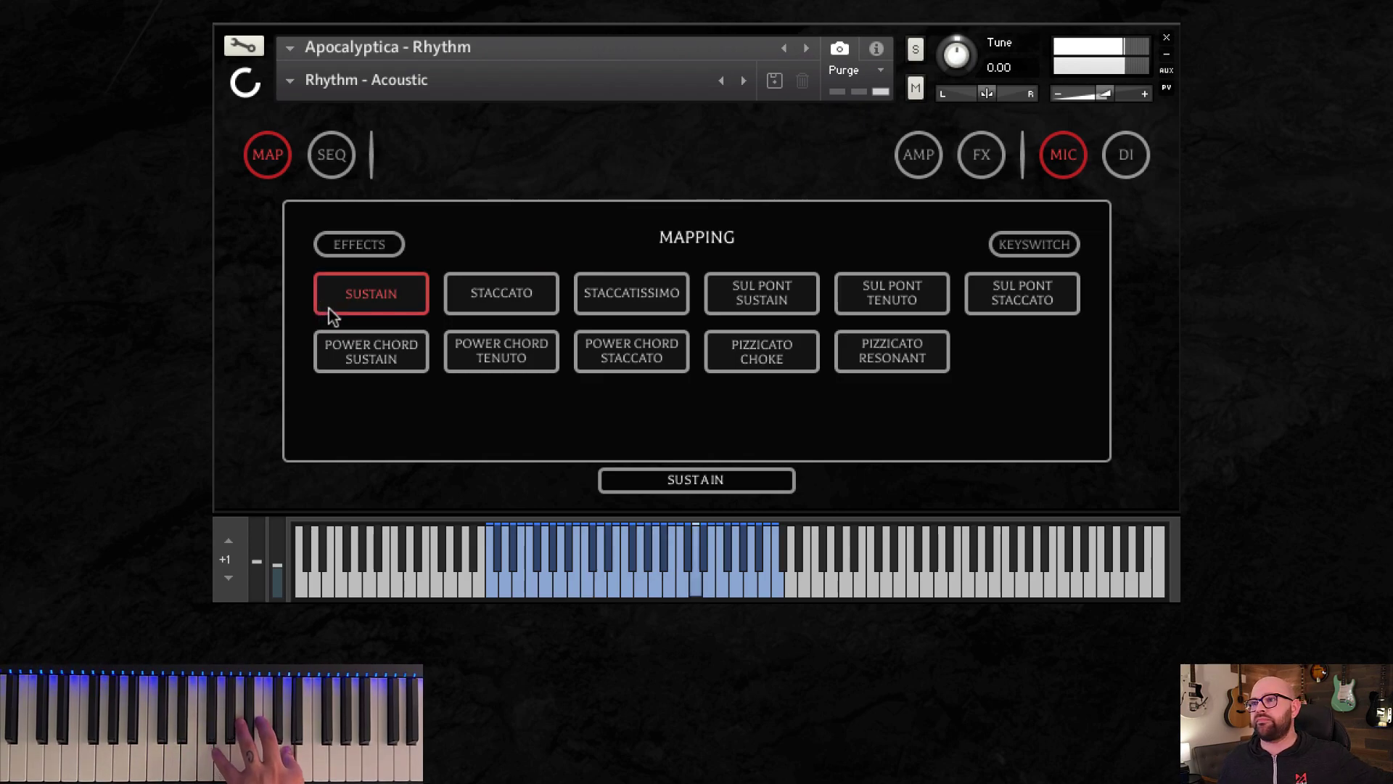
pyautogui.click(290, 82)
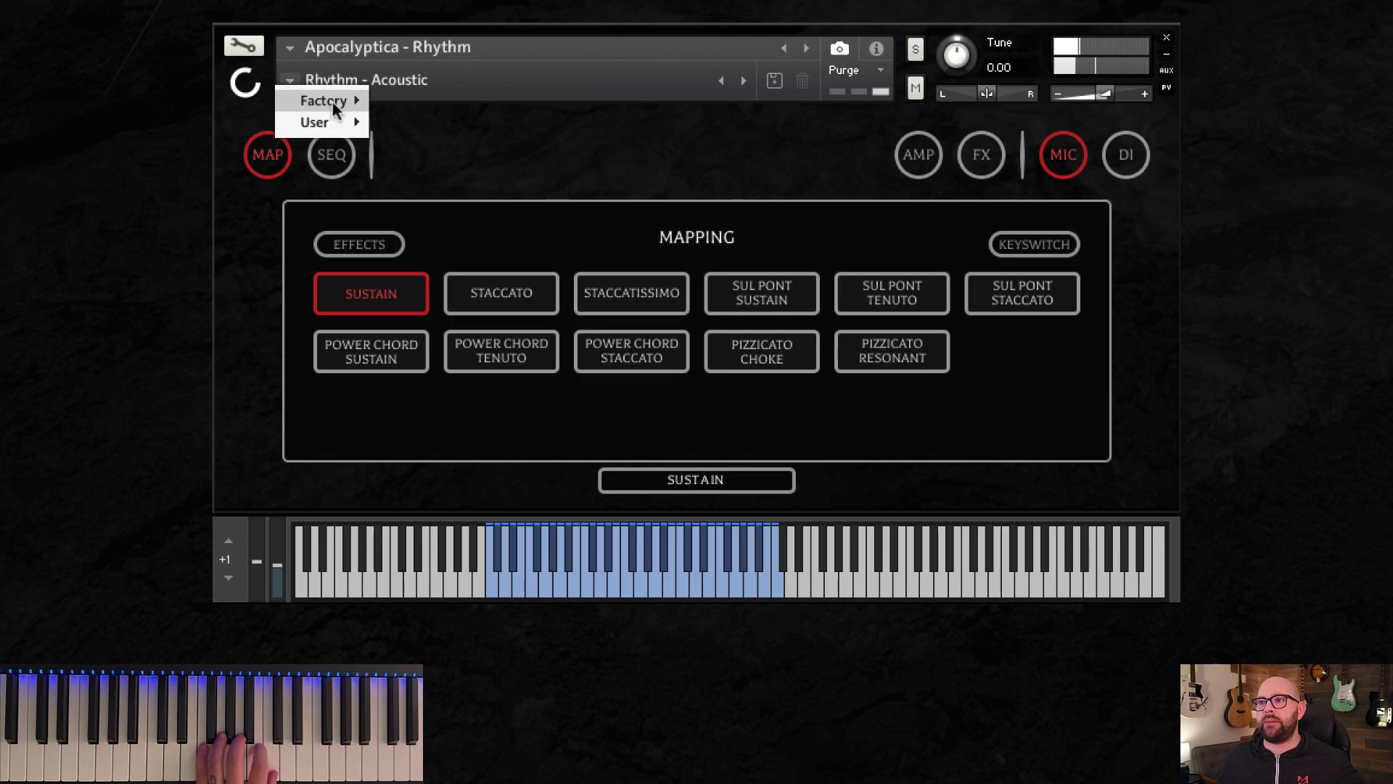
pyautogui.moveTo(334, 101)
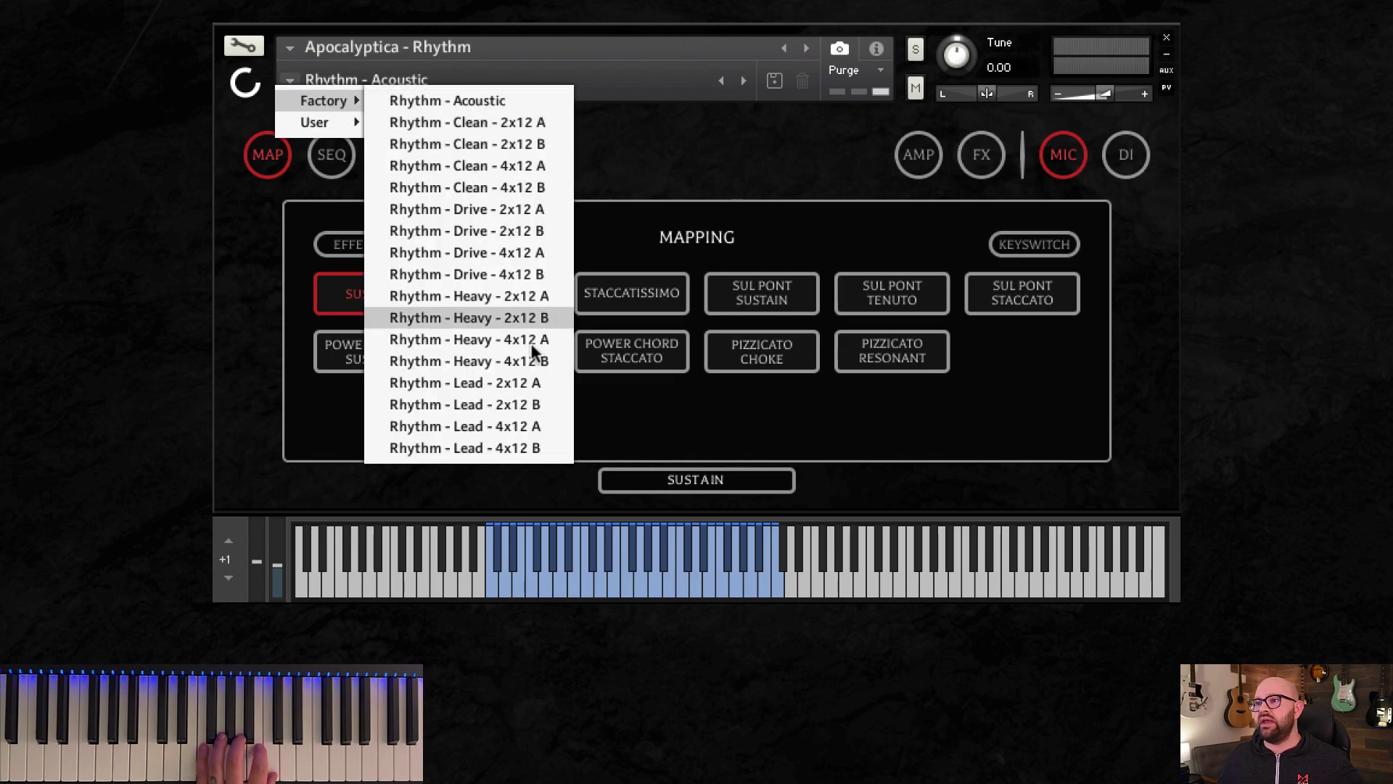
# Load Rhythm - Clean - 2x12 B, then Heavy - 2x12 B, then Rhythm - Lead - 2x12 B snapshots.
pyautogui.click(516, 146)
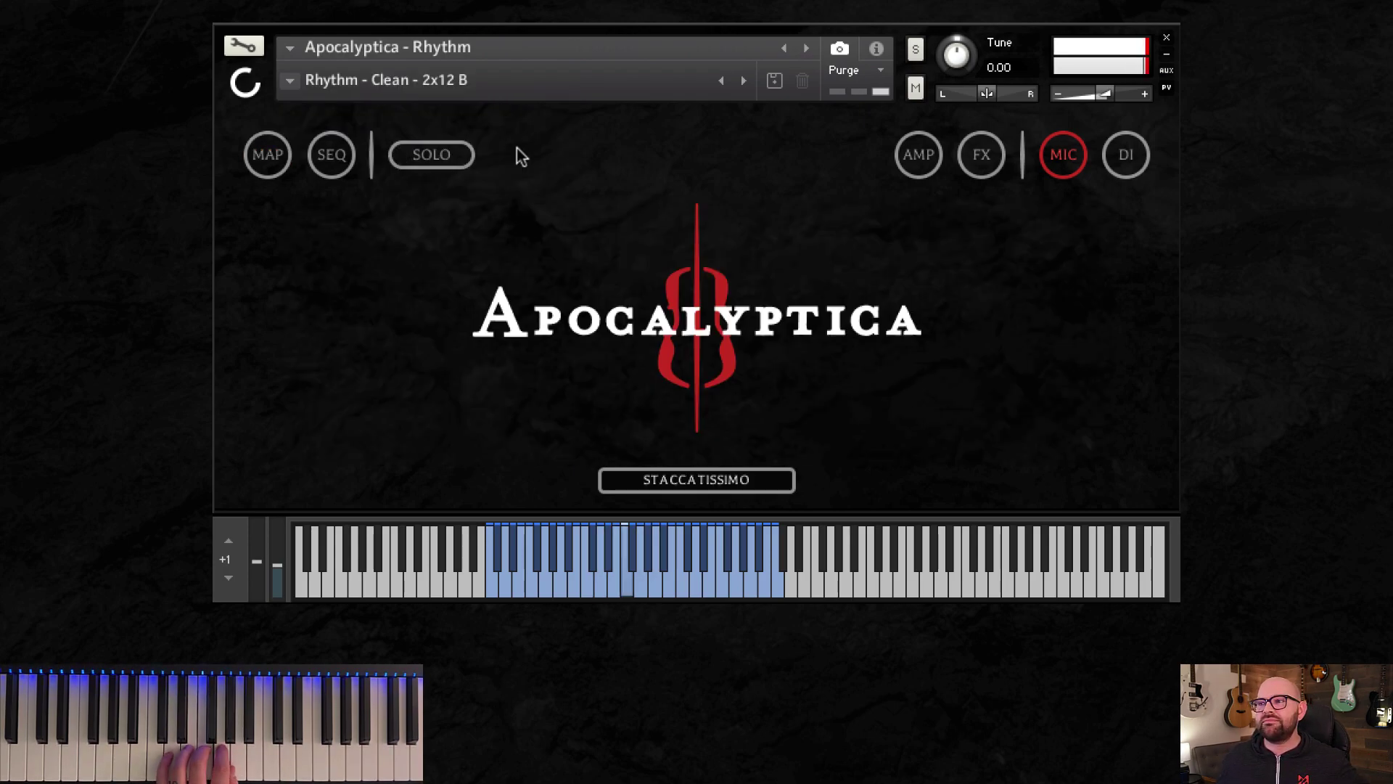
pyautogui.click(311, 93)
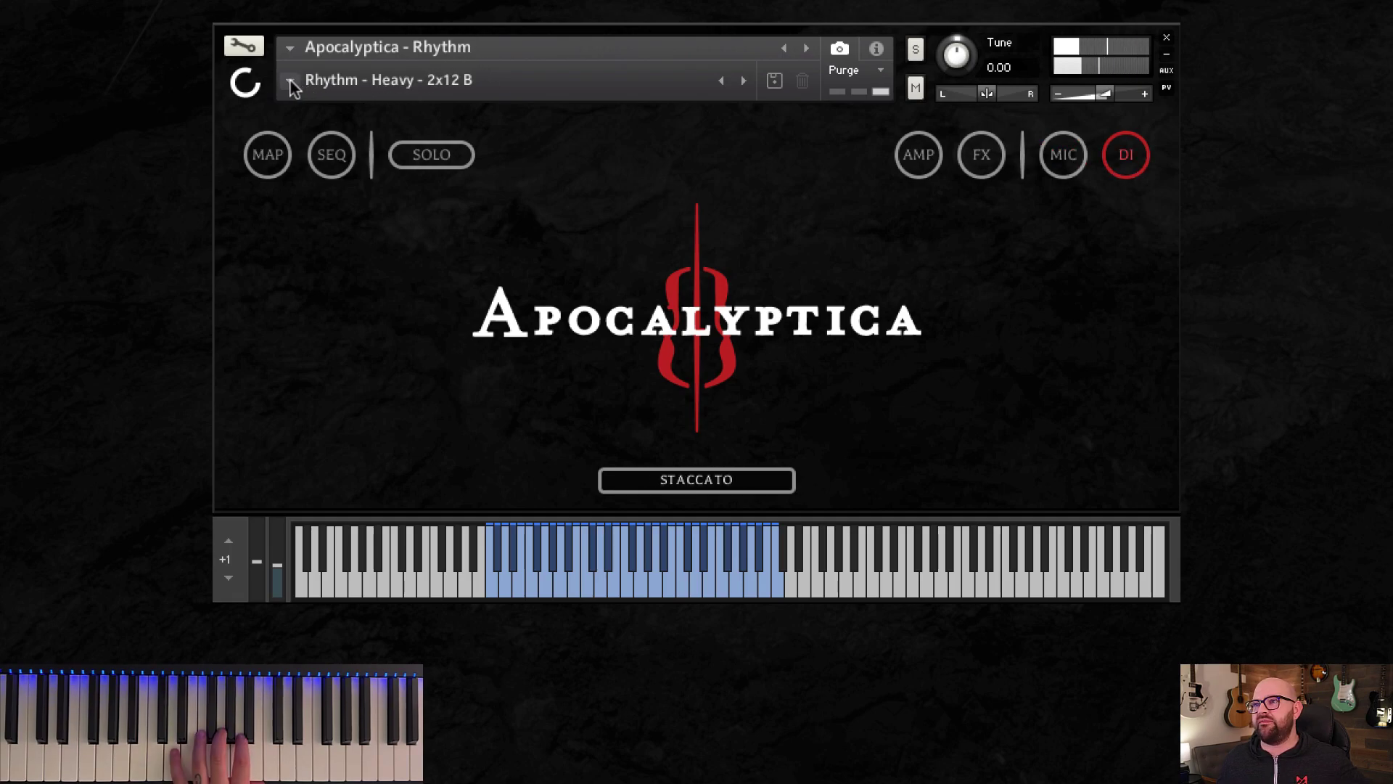
pyautogui.click(291, 81)
pyautogui.moveTo(336, 100)
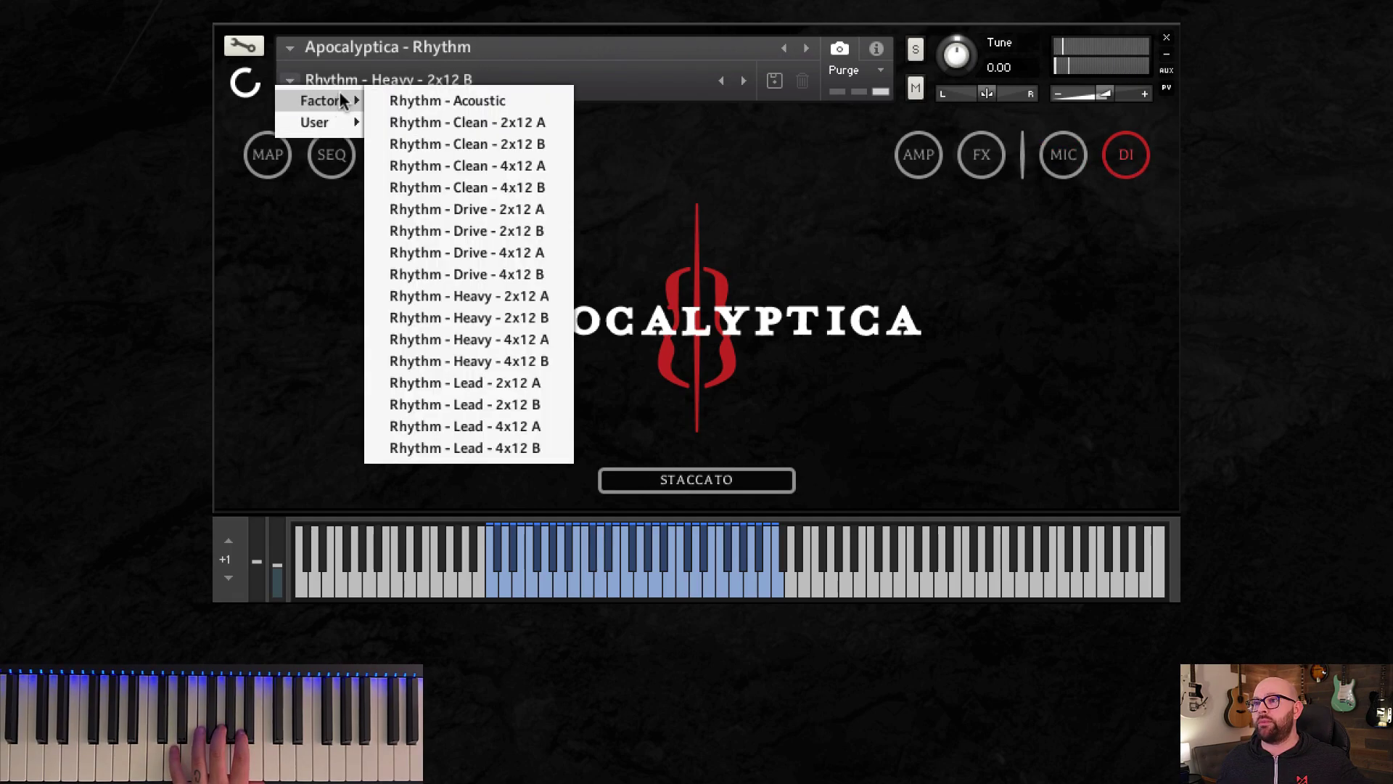
pyautogui.click(528, 401)
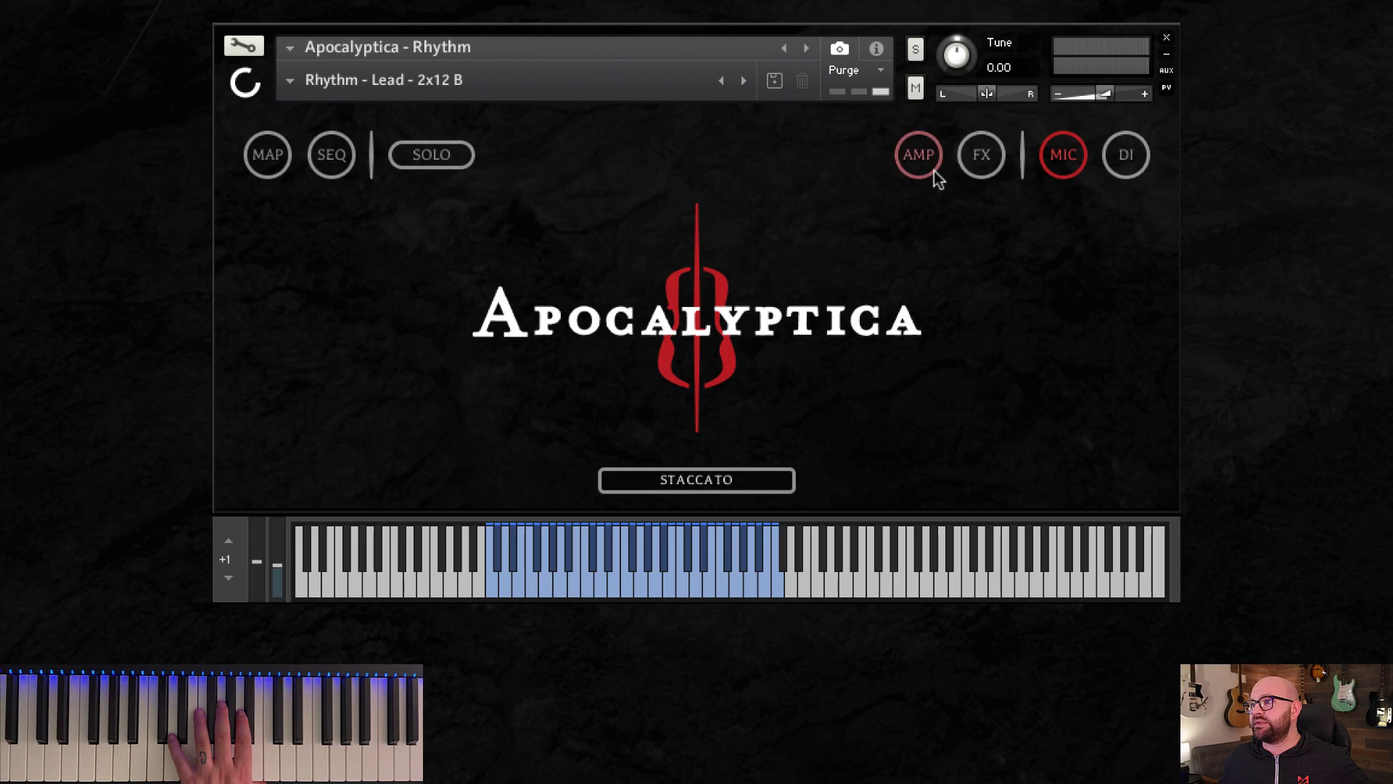
# Set the Chorus WET knob to 6.2 dB, then return to the mapping page.
pyautogui.click(980, 161)
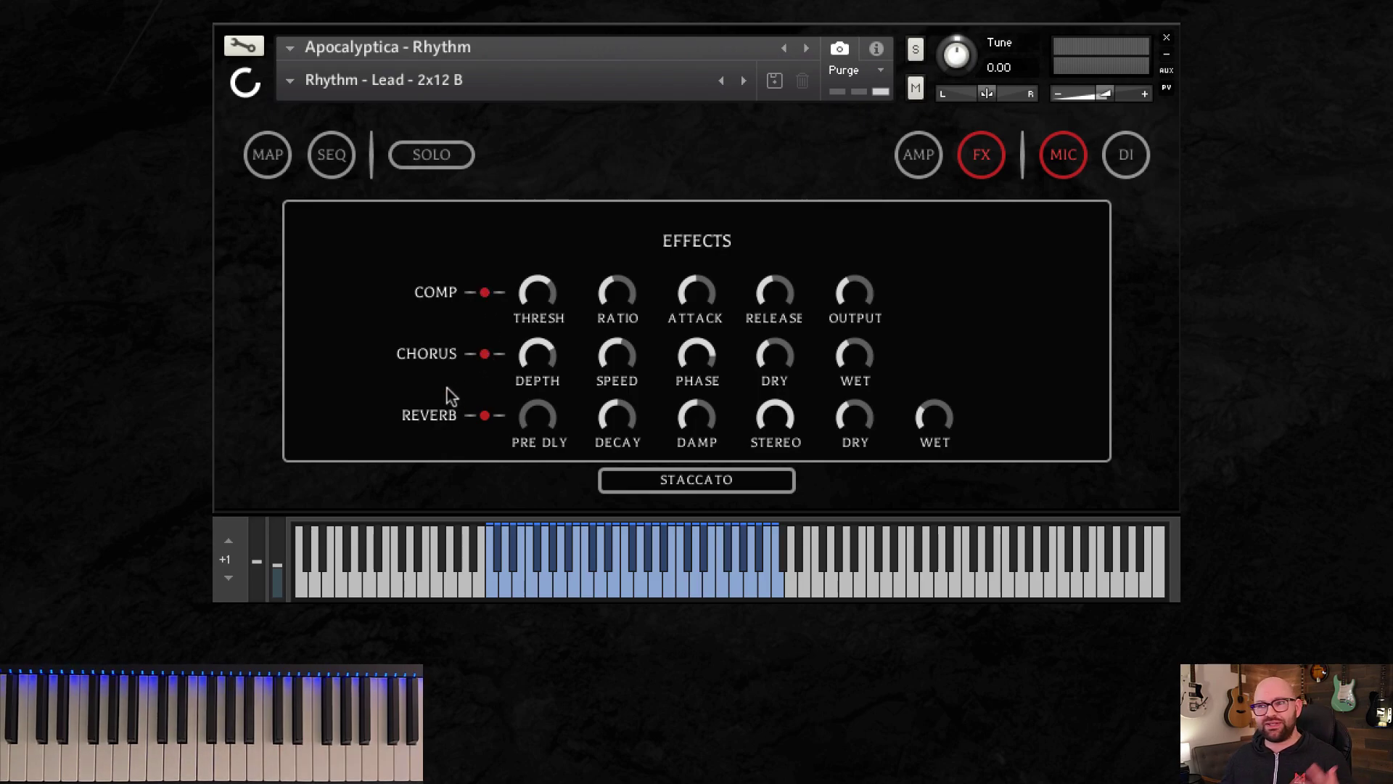
pyautogui.click(923, 423)
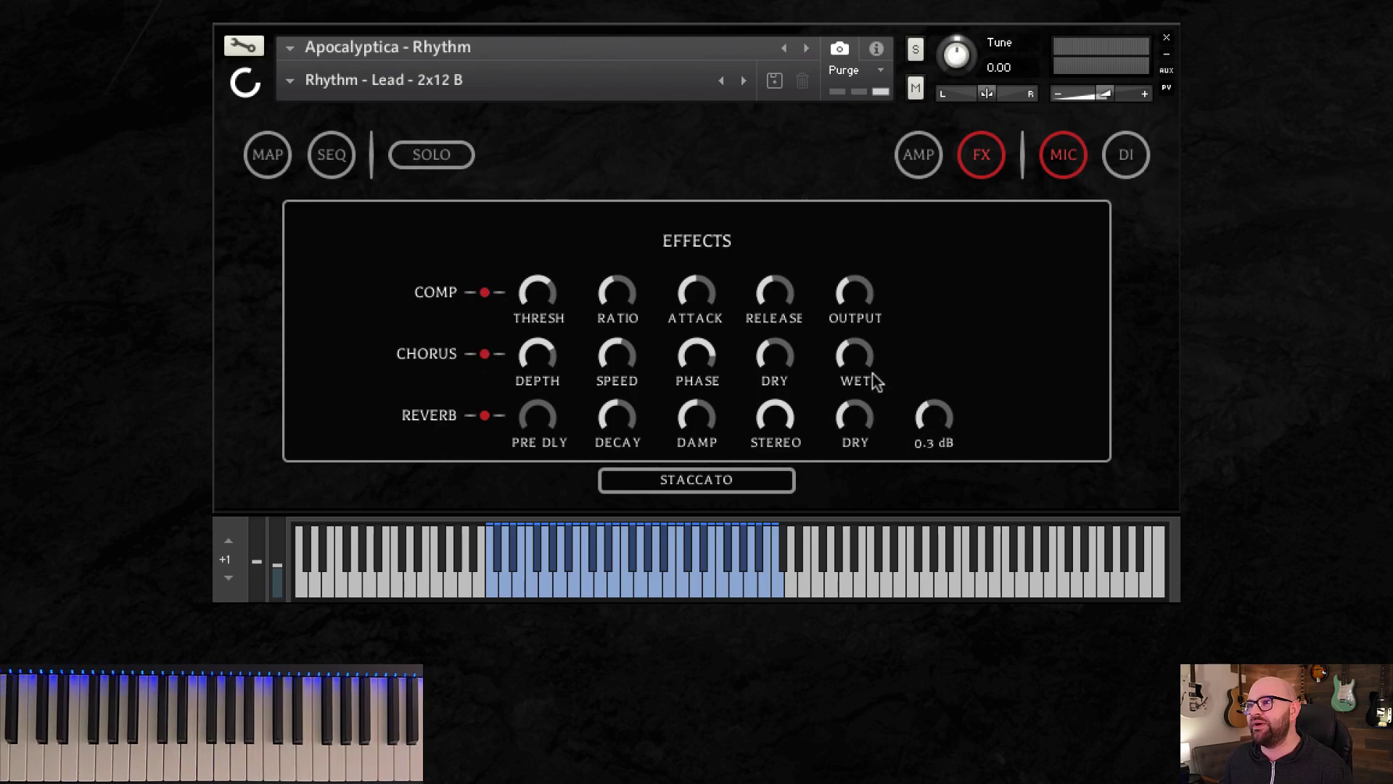
pyautogui.click(849, 355)
pyautogui.moveTo(849, 356); pyautogui.dragTo(855, 310)
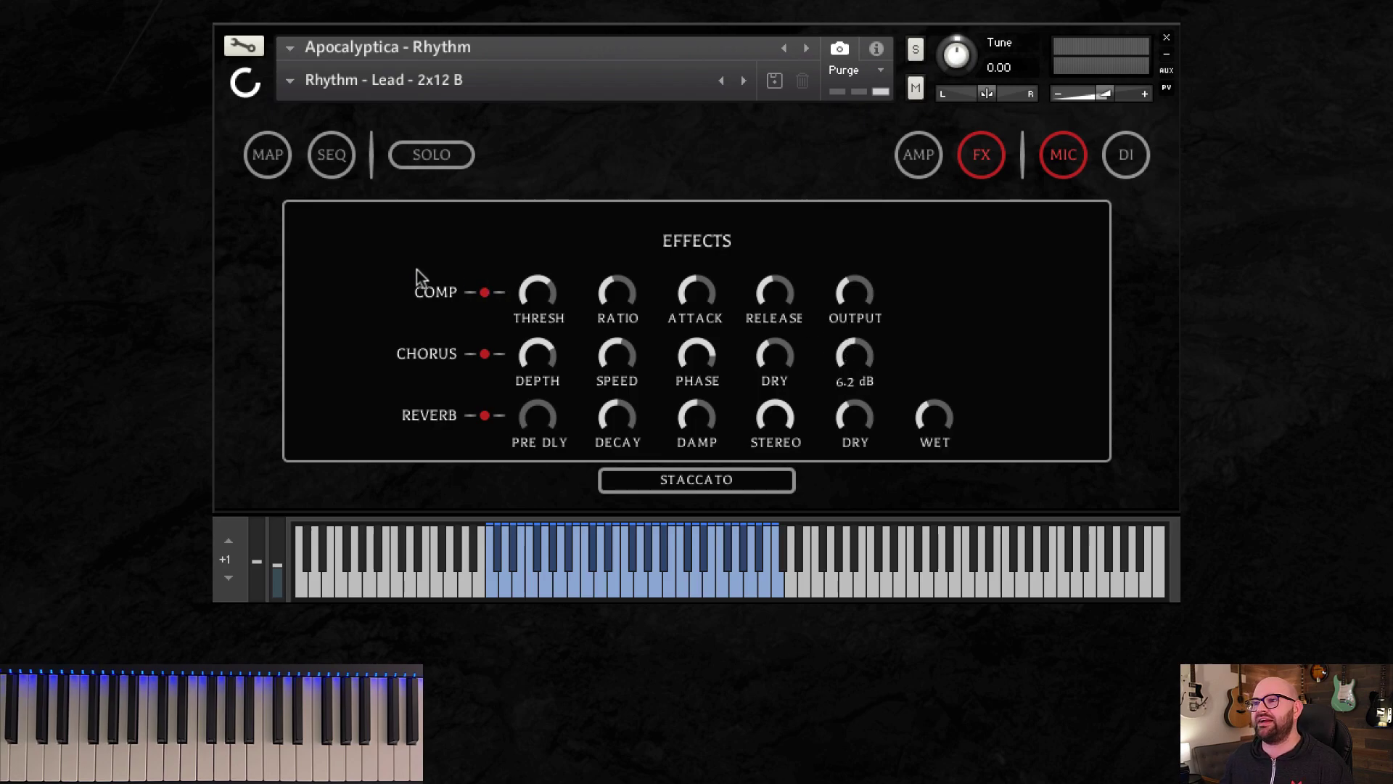
pyautogui.click(286, 153)
# Change the Lead 2x12 B articulation from Sustain to Sul Pont Sustain.
pyautogui.click(399, 288)
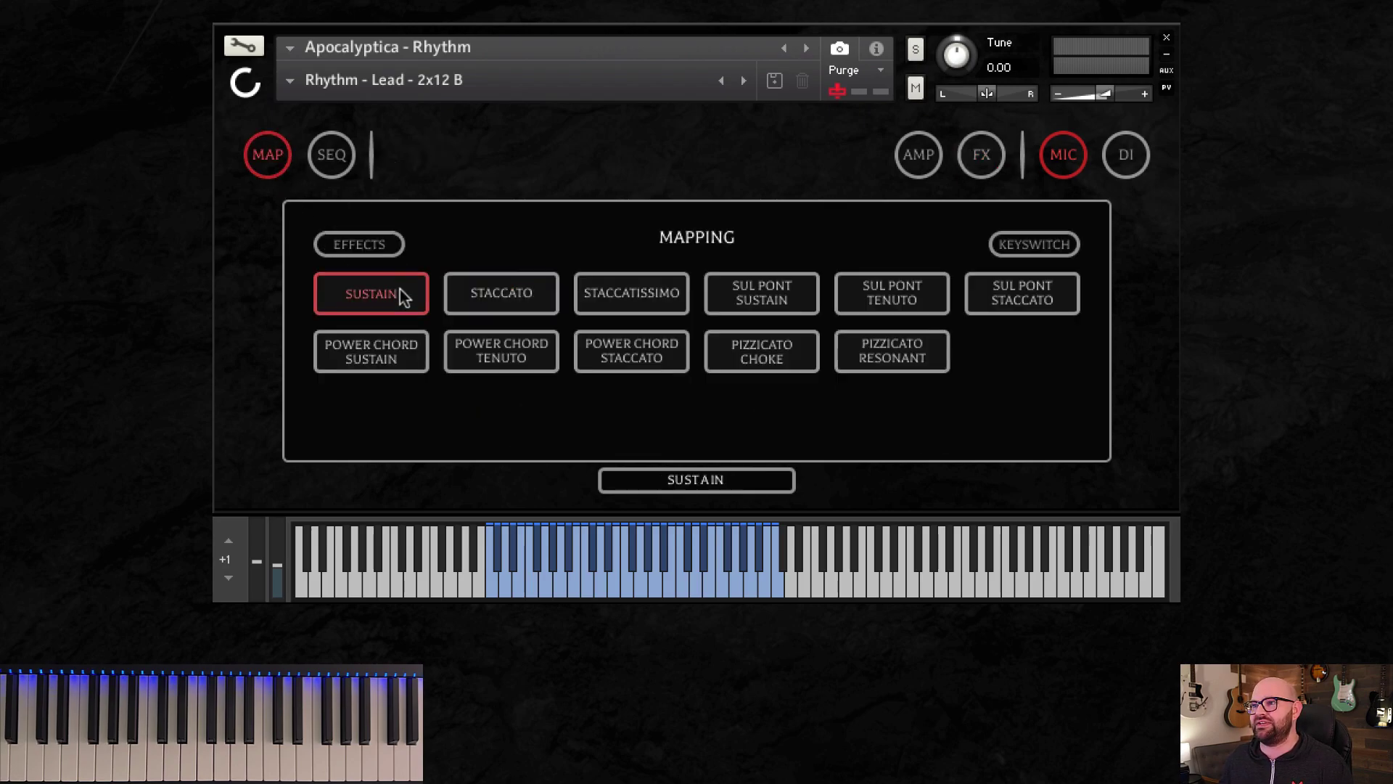
pyautogui.click(729, 309)
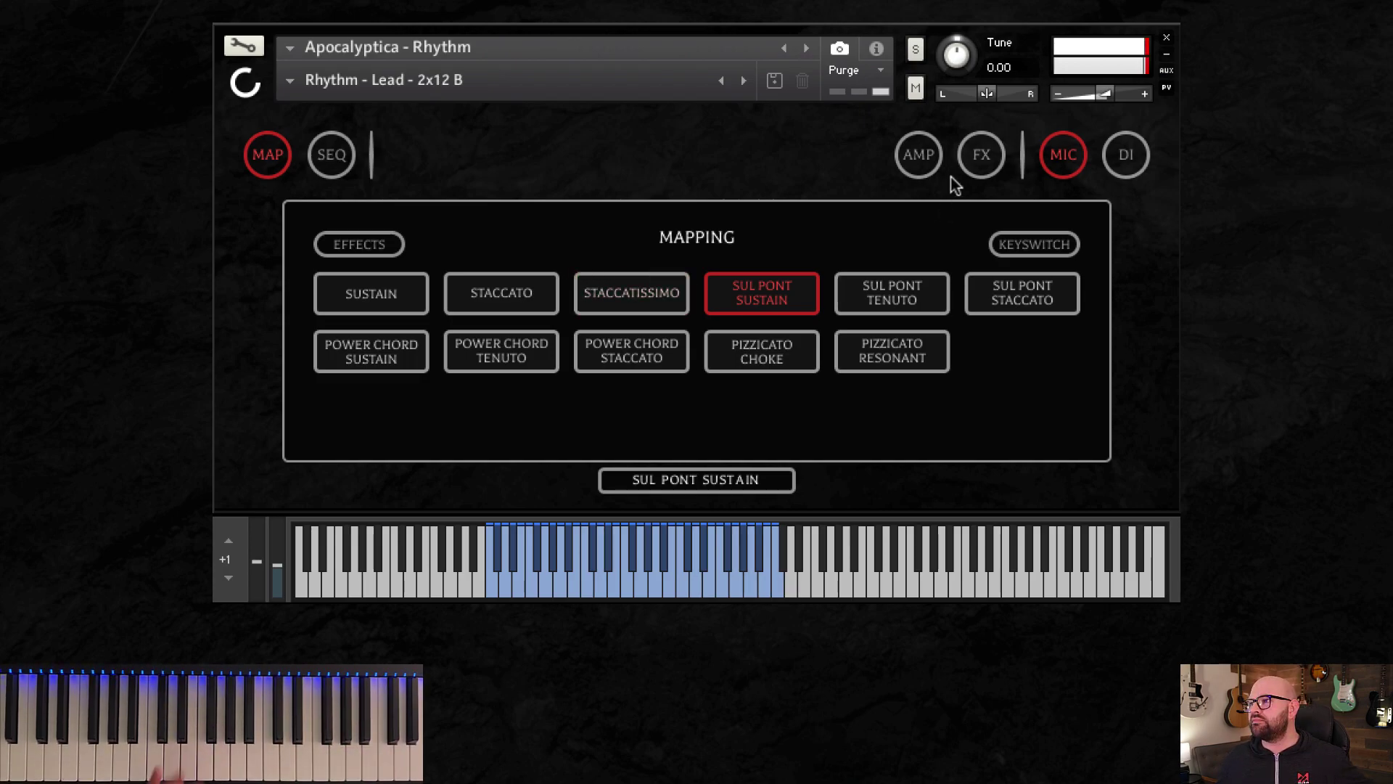
# Power off COMP and CHORUS so only reverb remains, then close FX.
pyautogui.click(974, 171)
pyautogui.click(484, 292)
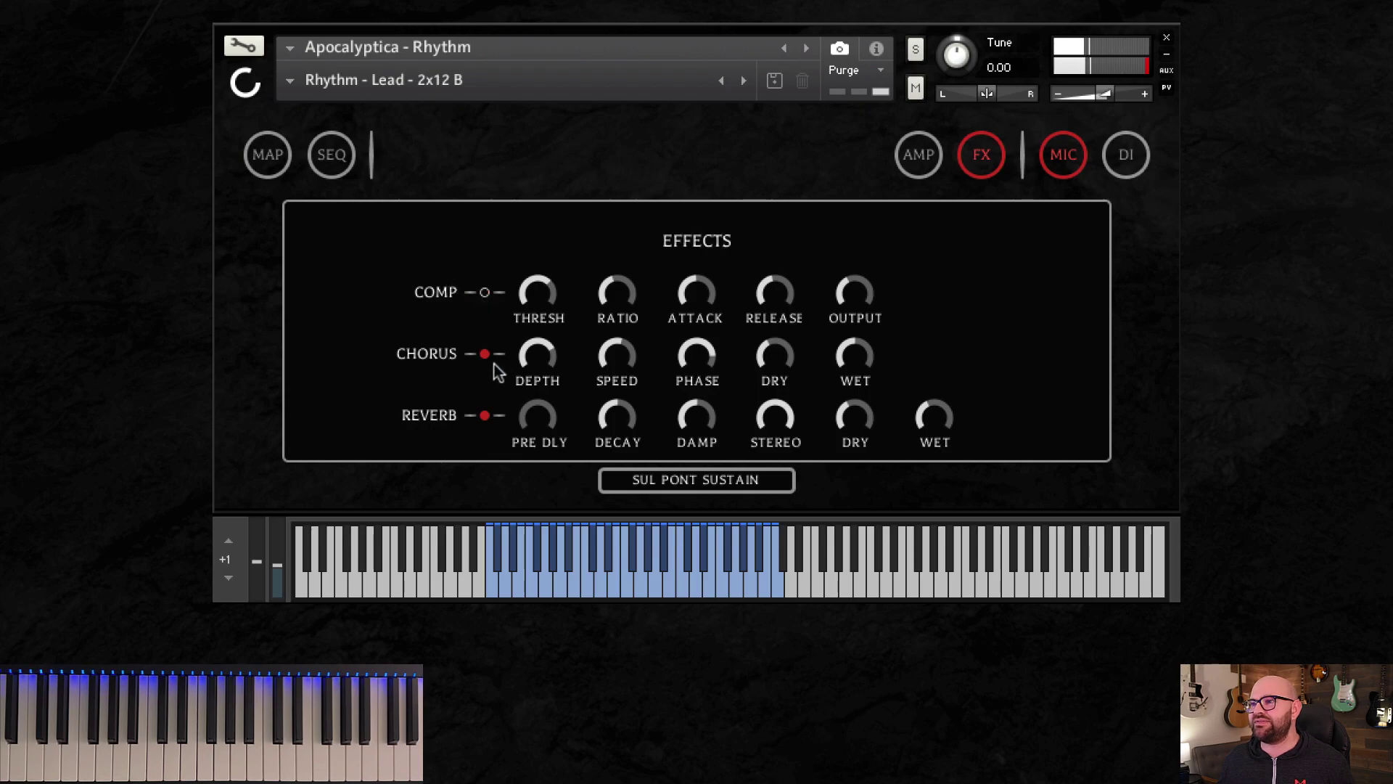
pyautogui.click(485, 354)
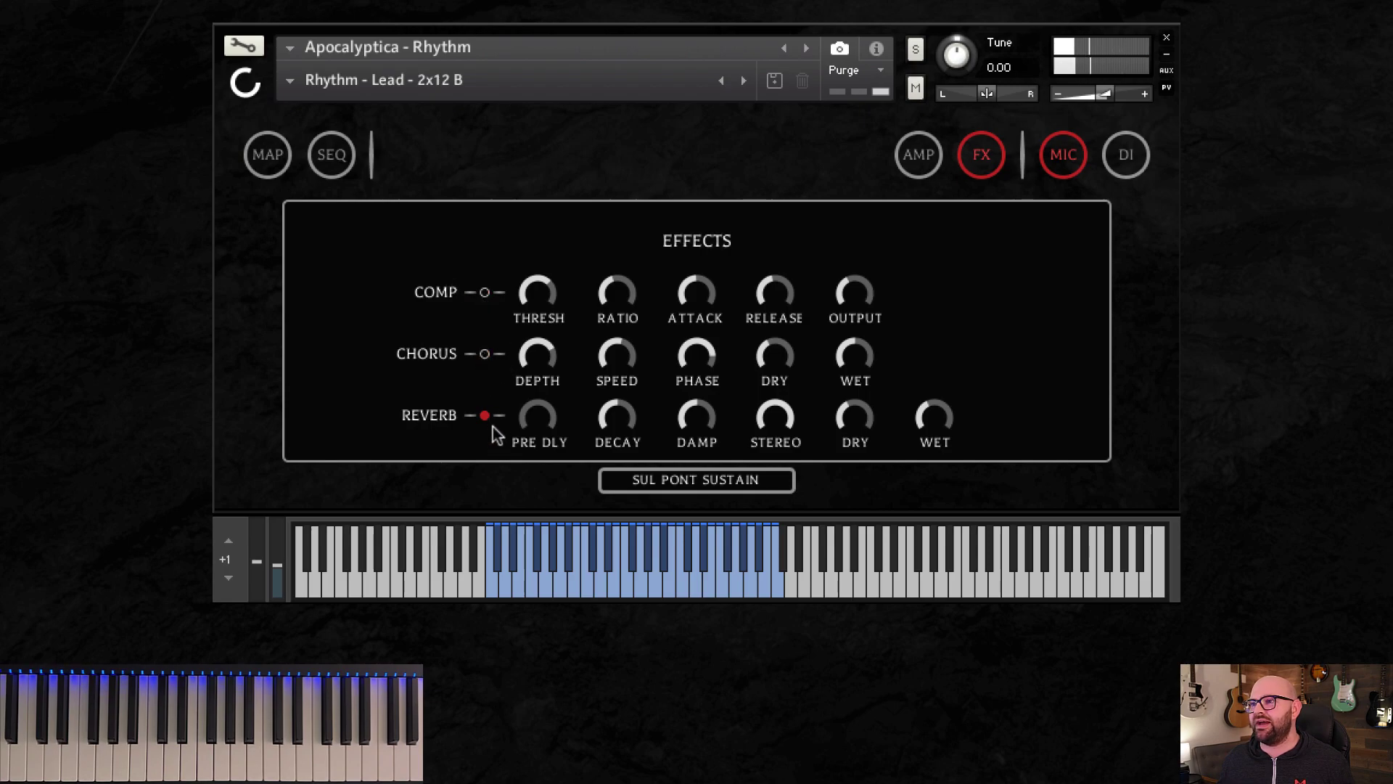
pyautogui.click(976, 157)
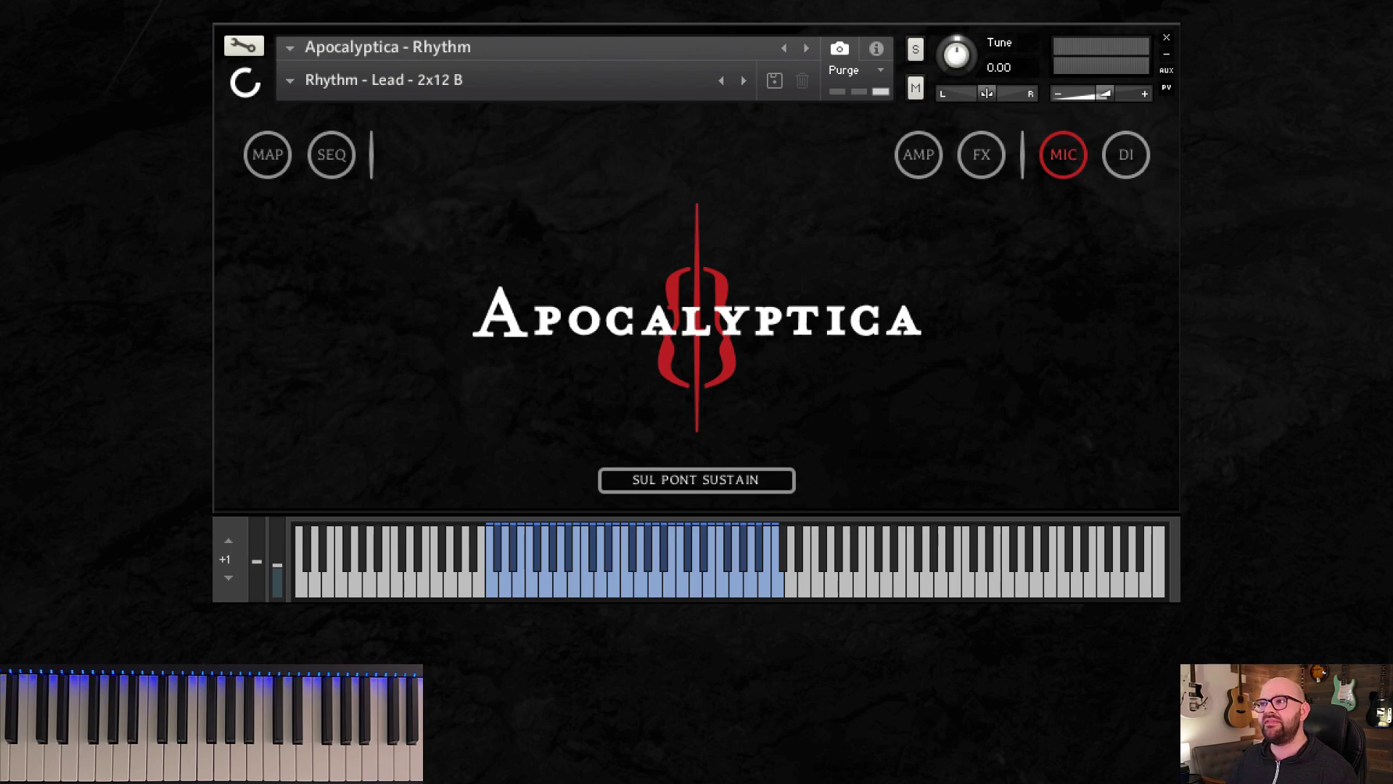
# Switch the Rhythm instrument's signal from mic to DI.
pyautogui.click(1132, 159)
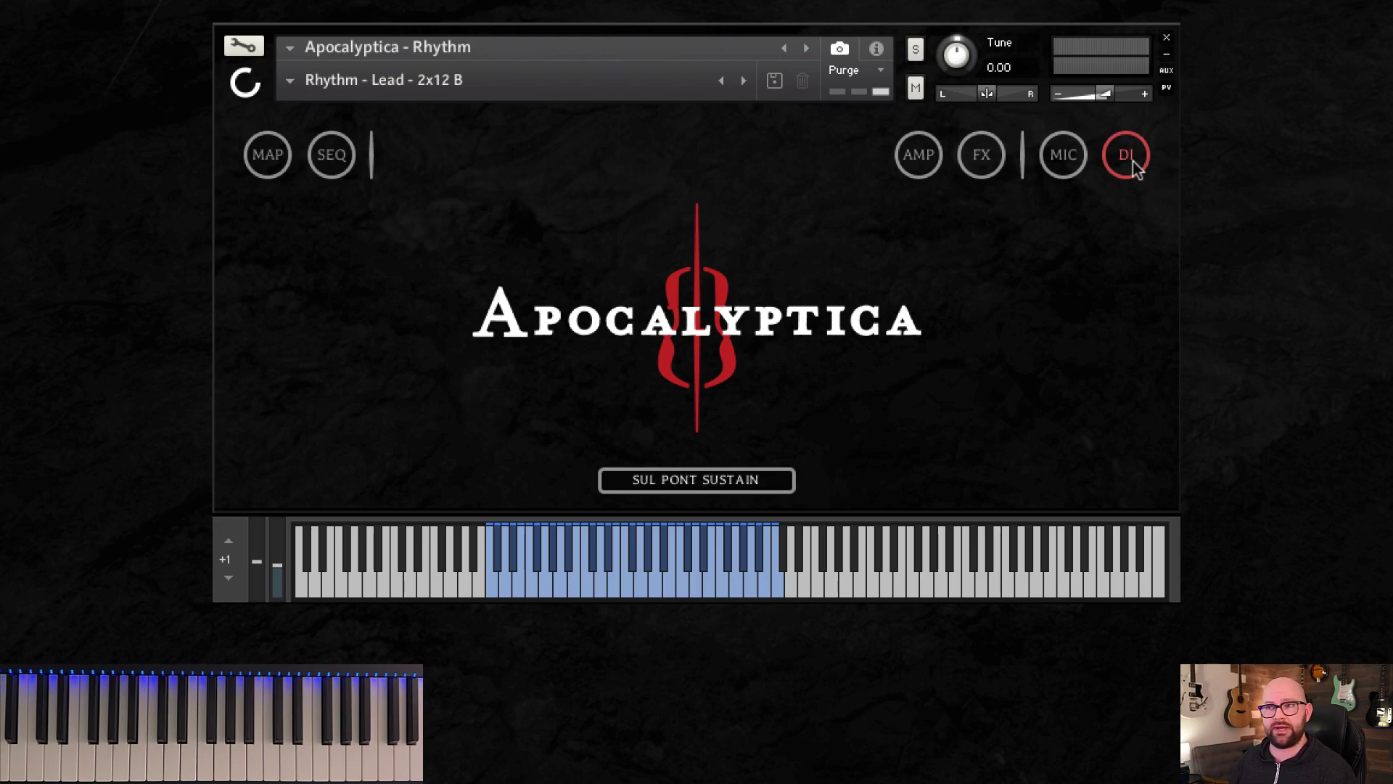
# Close Rhythm without saving and load Apocalyptica - Solo.nki into the empty rack.
pyautogui.click(1165, 37)
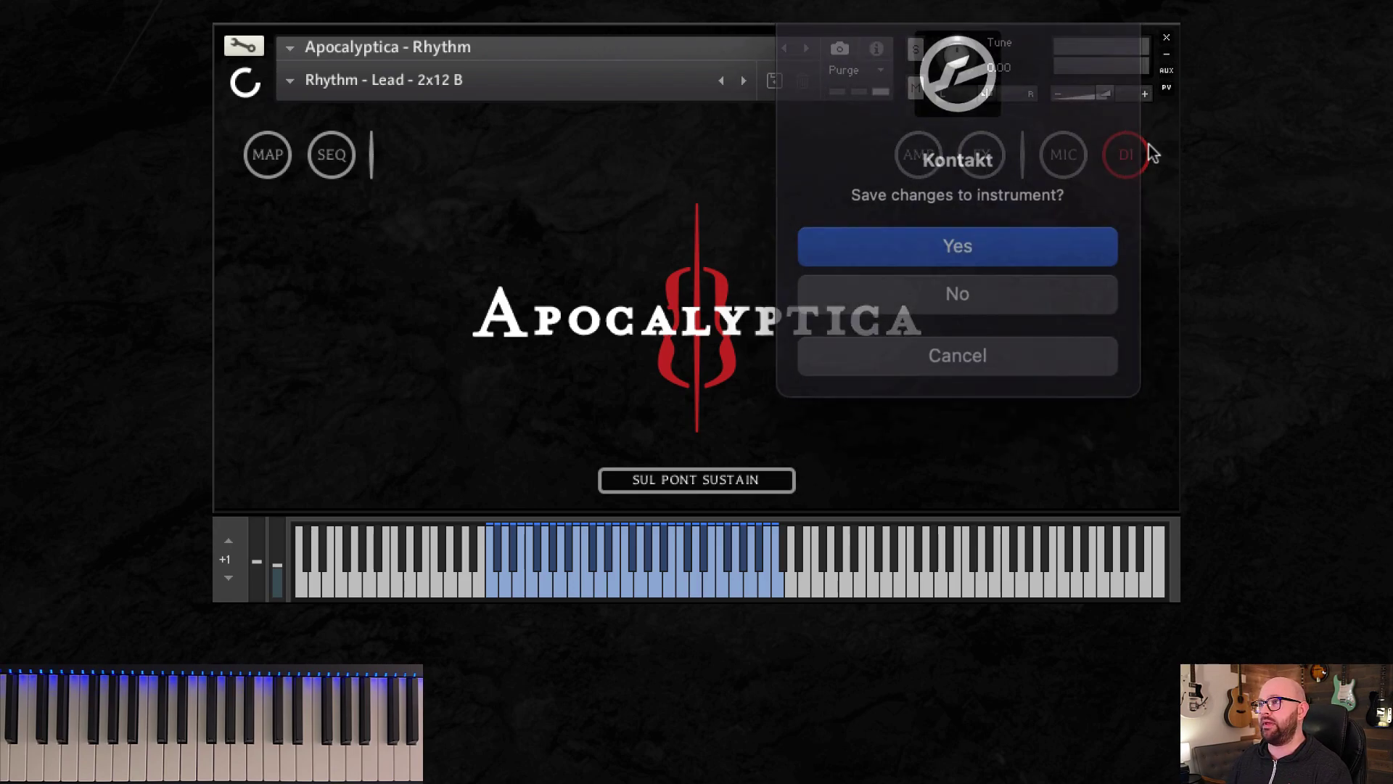
pyautogui.click(958, 282)
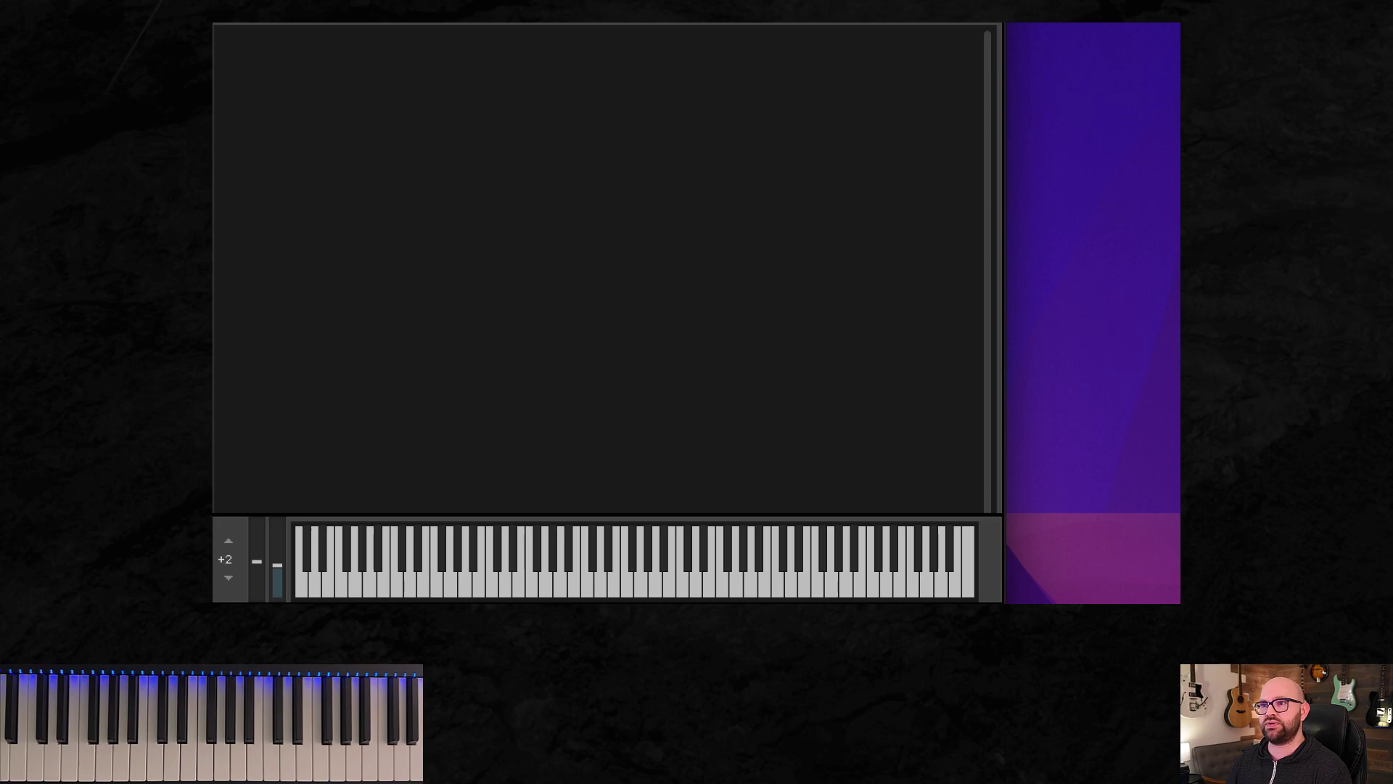
pyautogui.moveTo(373, 203); pyautogui.dragTo(375, 199)
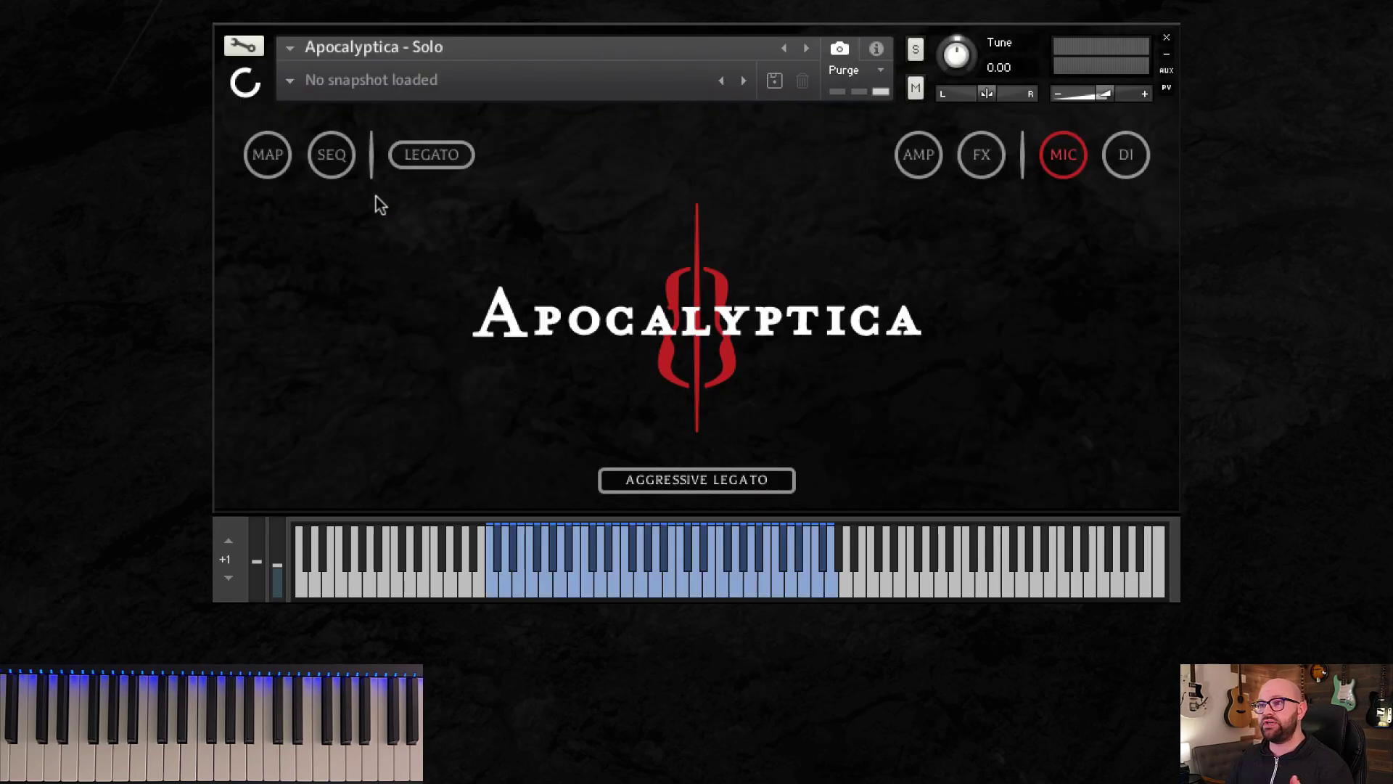
# Show the Solo patch's Mapping panel with Aggressive Legato selected.
pyautogui.click(259, 153)
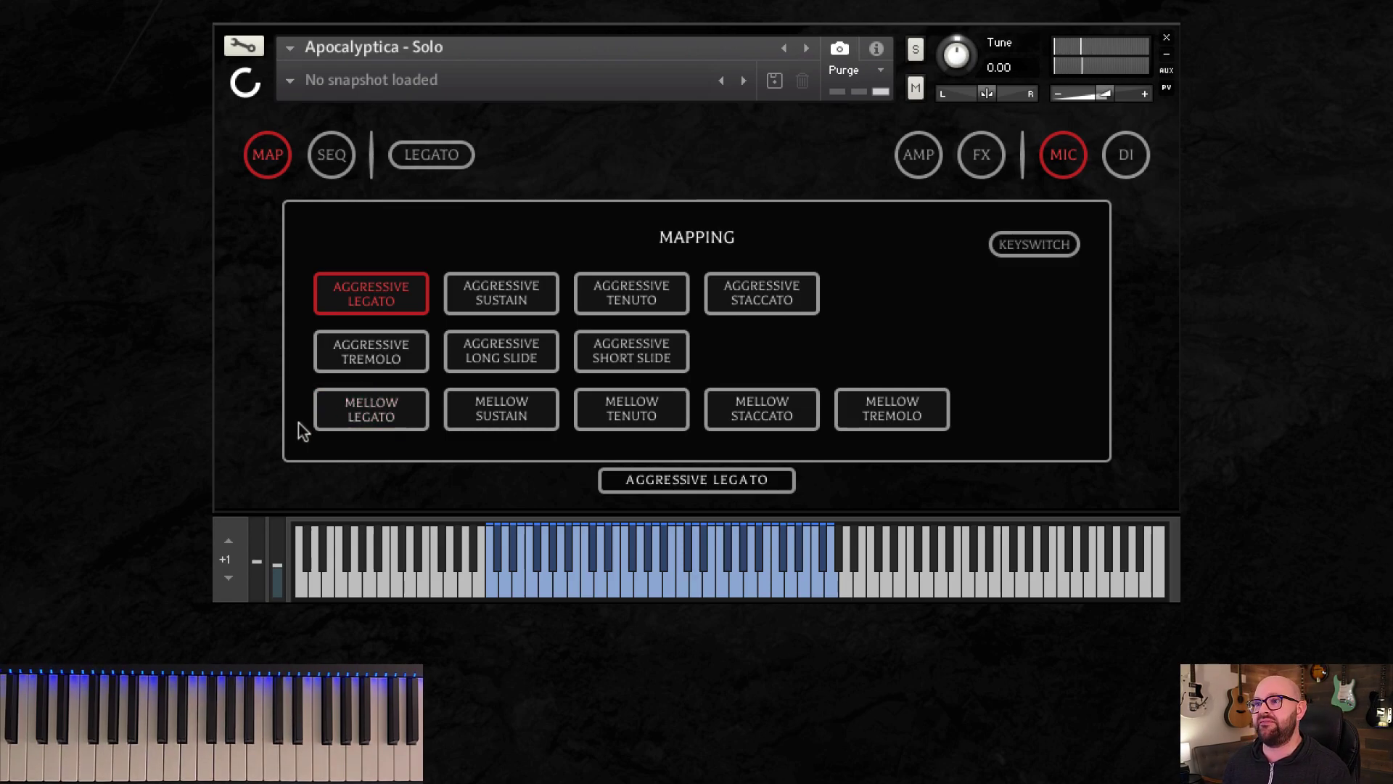
# Pick Mellow Legato, then load the Factory snapshot Solo - Acoustic.
pyautogui.click(334, 417)
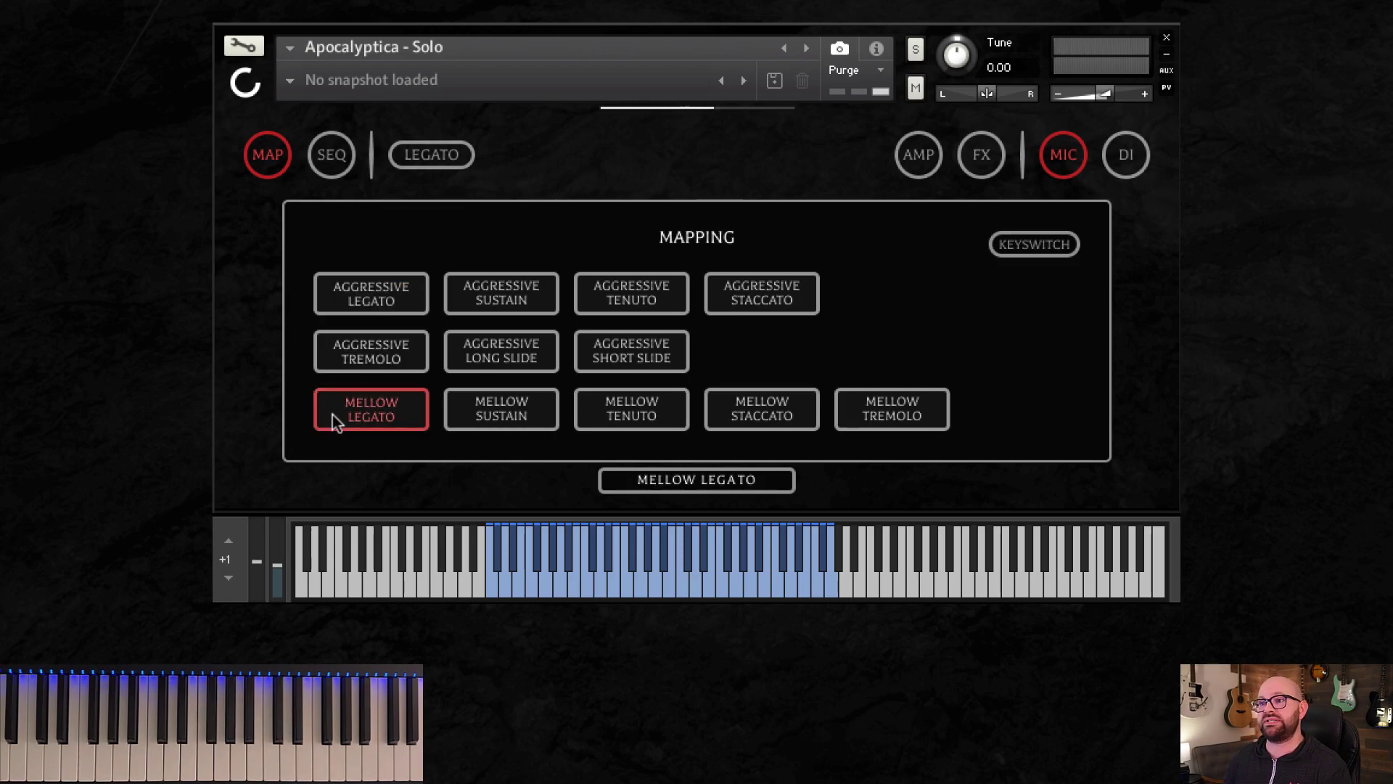
pyautogui.click(291, 77)
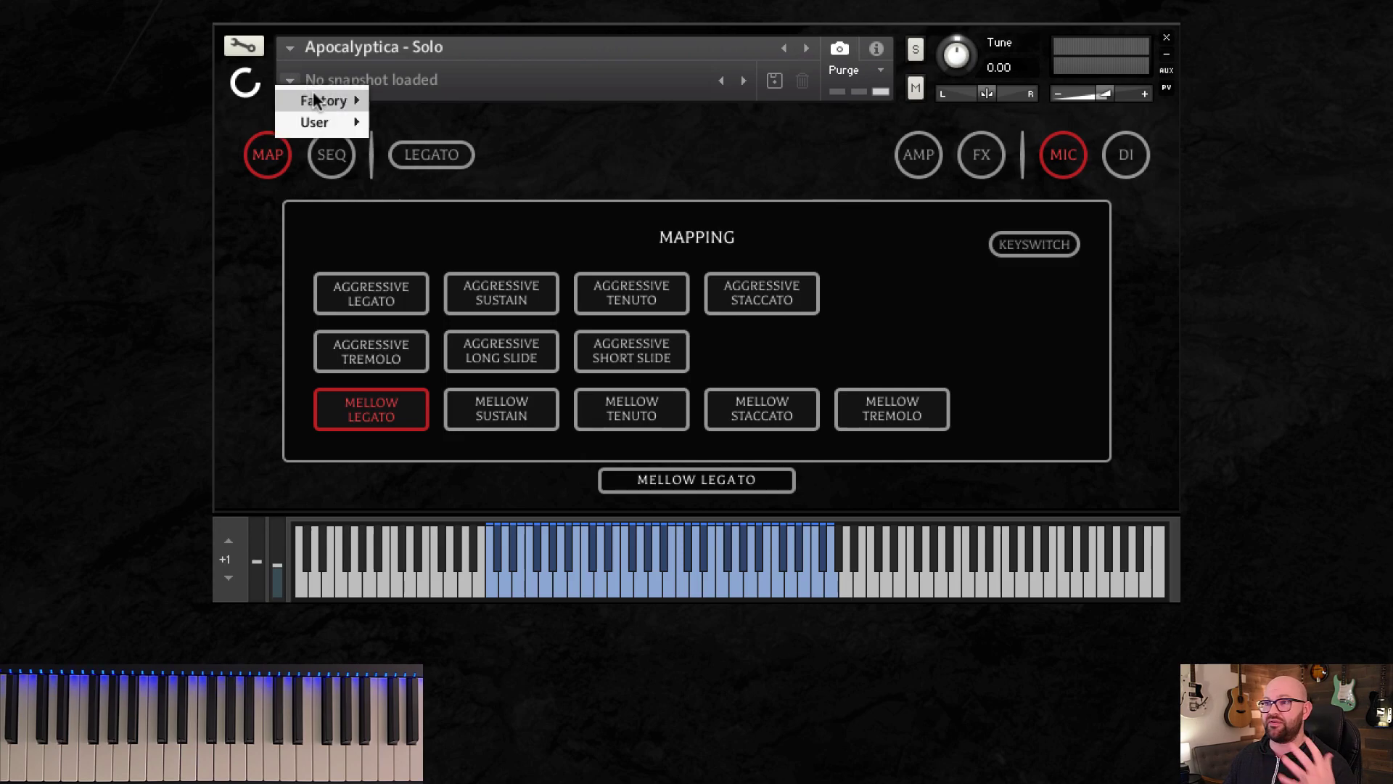
pyautogui.moveTo(337, 99)
pyautogui.click(428, 102)
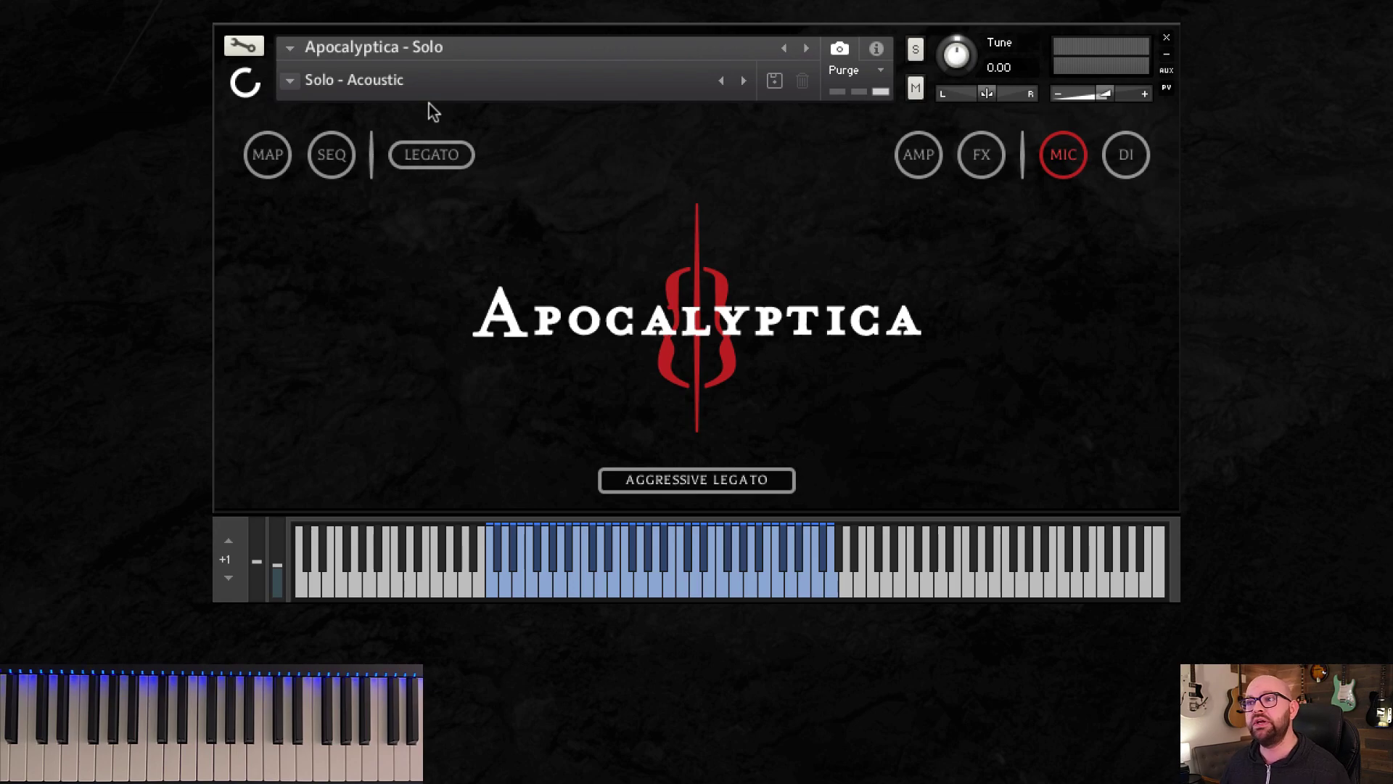
# Select Mellow Legato and set the reverb WET knob to 2.6 dB.
pyautogui.click(270, 159)
pyautogui.click(372, 412)
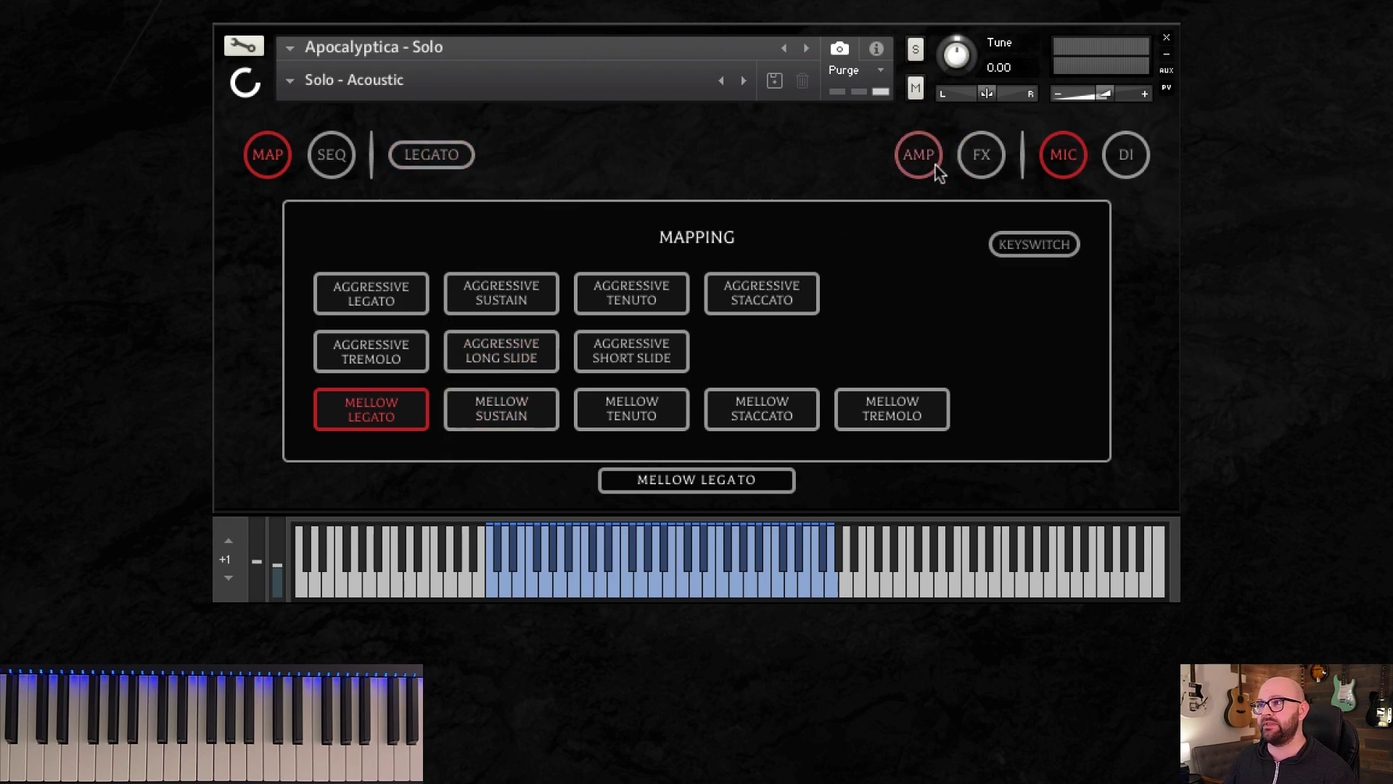
pyautogui.click(965, 164)
pyautogui.moveTo(926, 429); pyautogui.dragTo(895, 408)
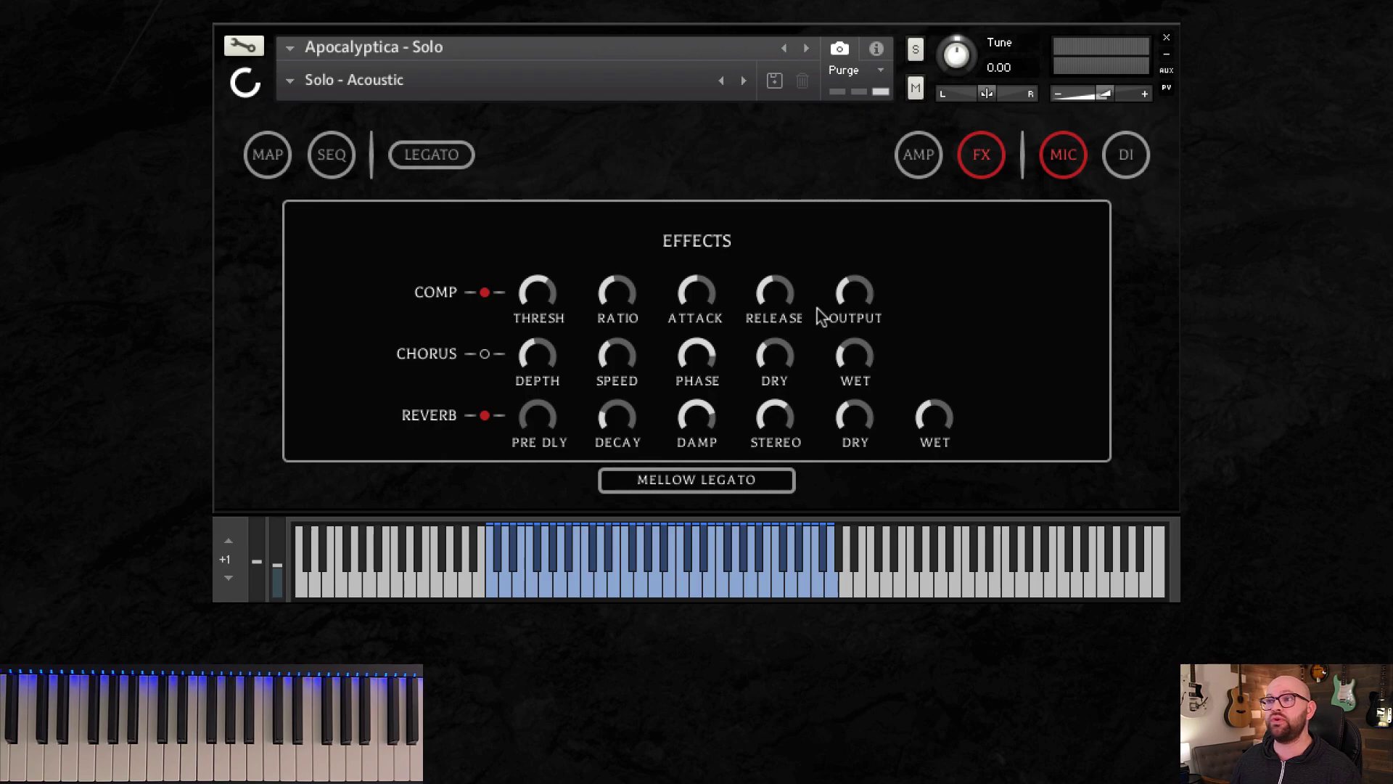
# Close FX, select Aggressive Legato, and load the Factory snapshot Solo - Lead - 2x12 B.
pyautogui.click(983, 161)
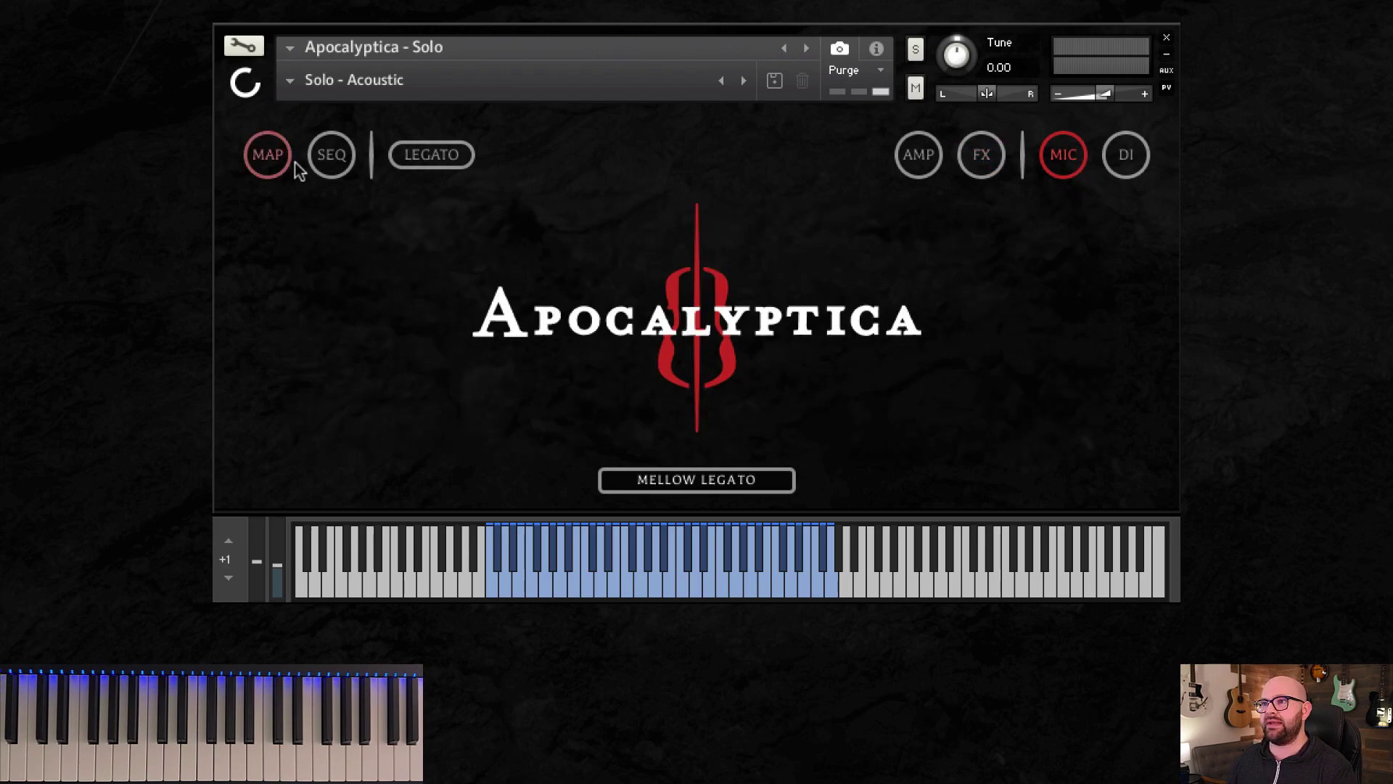
pyautogui.click(275, 161)
pyautogui.click(367, 305)
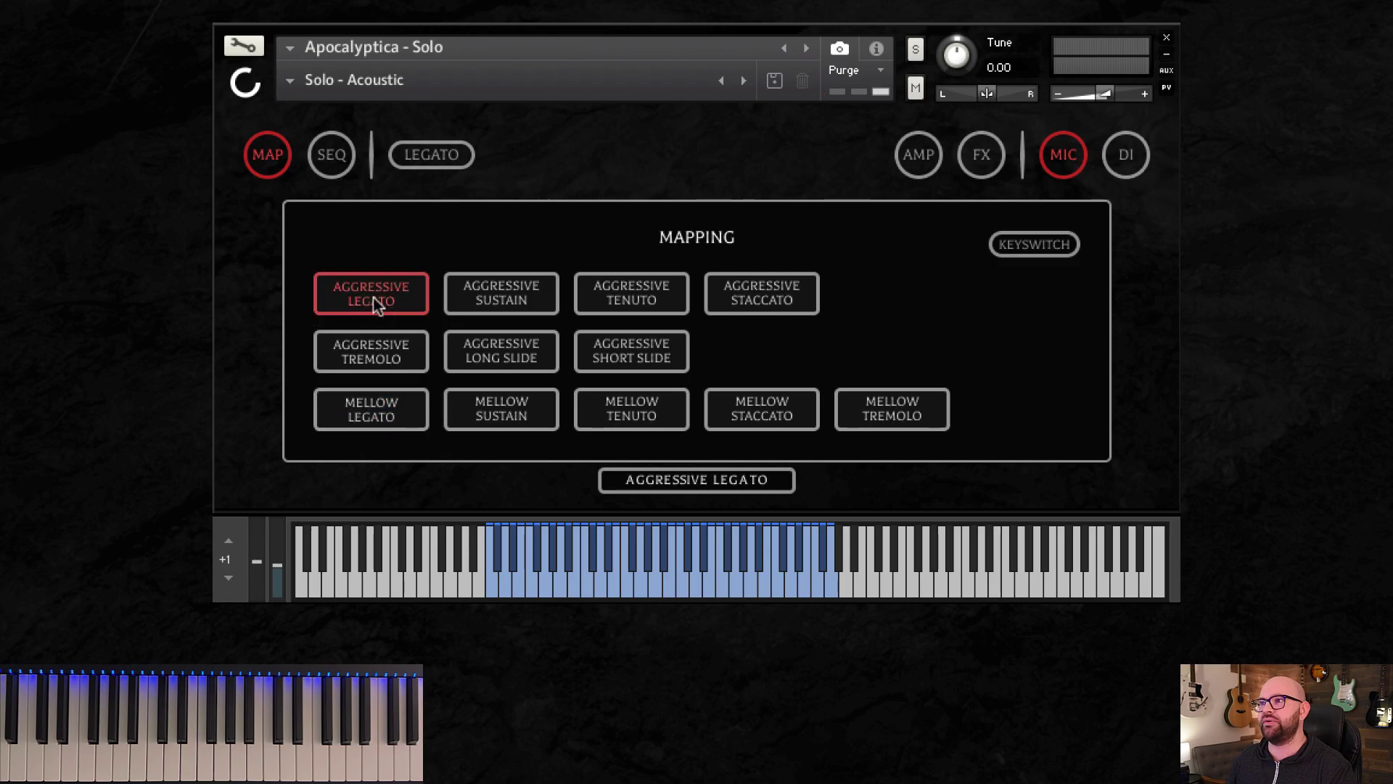
pyautogui.click(290, 78)
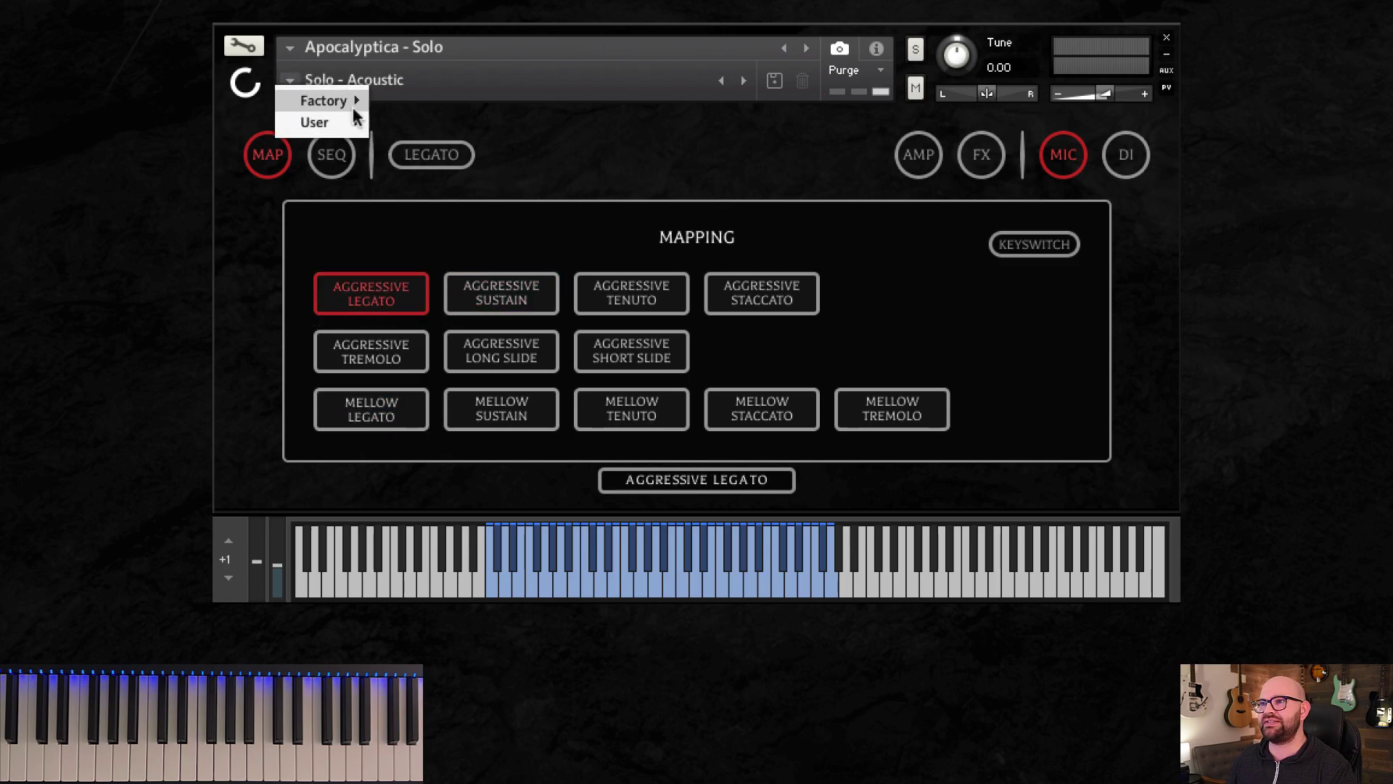
pyautogui.moveTo(349, 103)
pyautogui.click(493, 404)
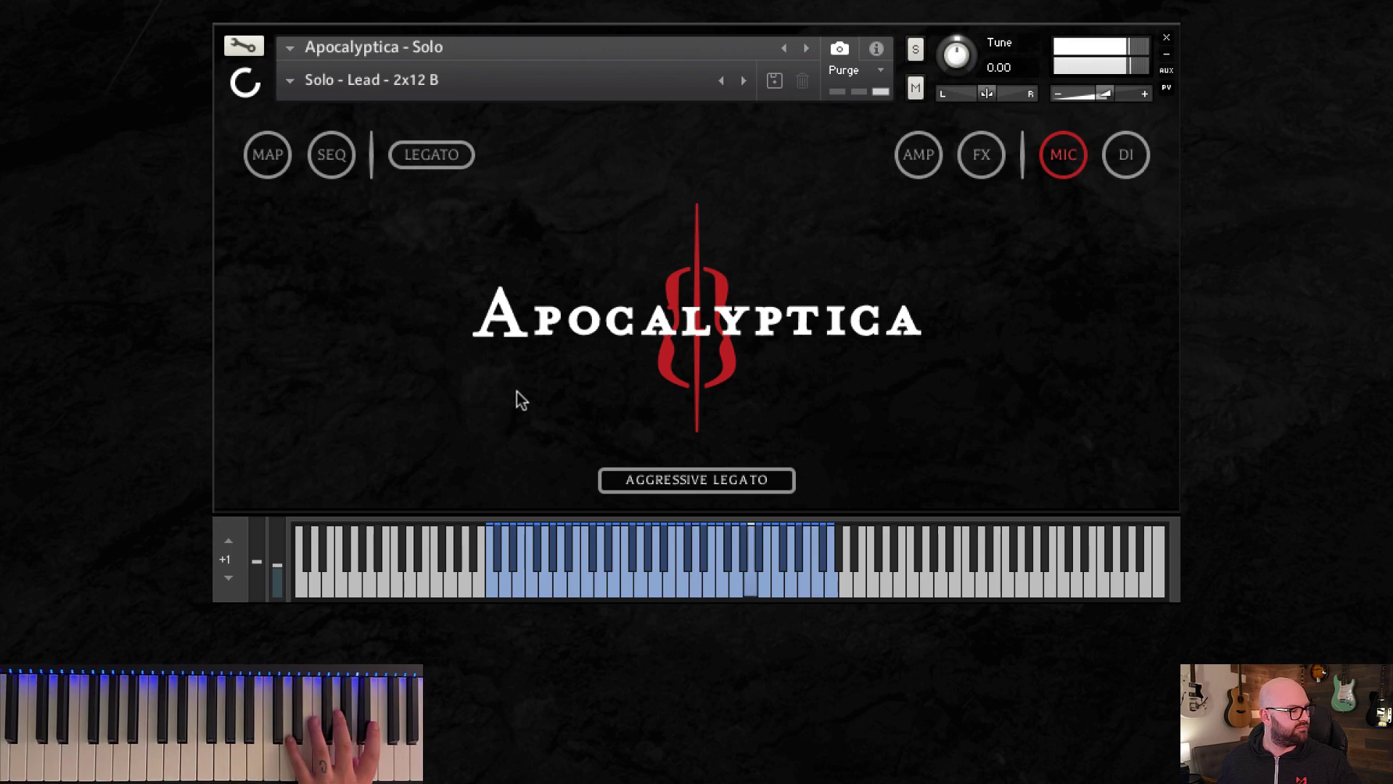
# Try Aggressive Long Slide and Aggressive Short Slide, ending on Aggressive Tremolo.
pyautogui.click(258, 151)
pyautogui.click(521, 352)
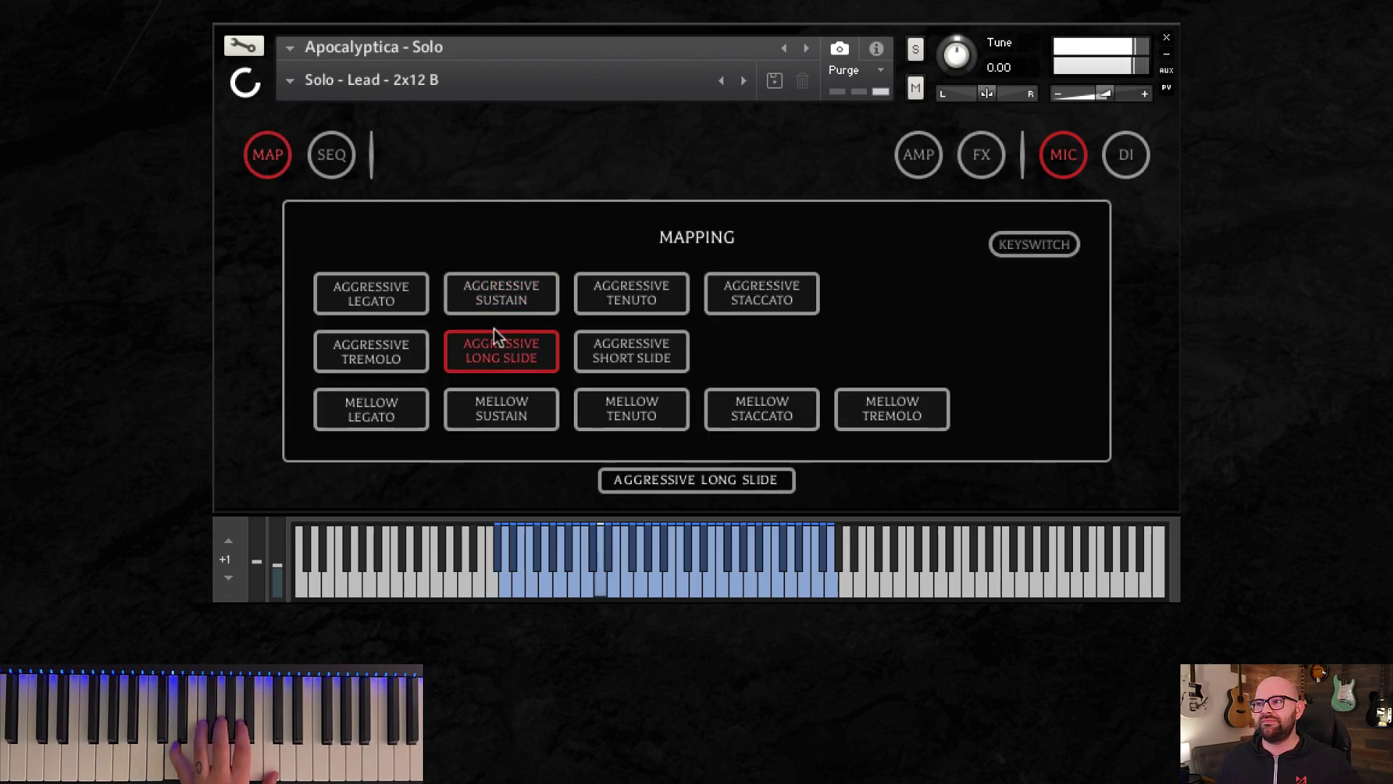
pyautogui.click(588, 352)
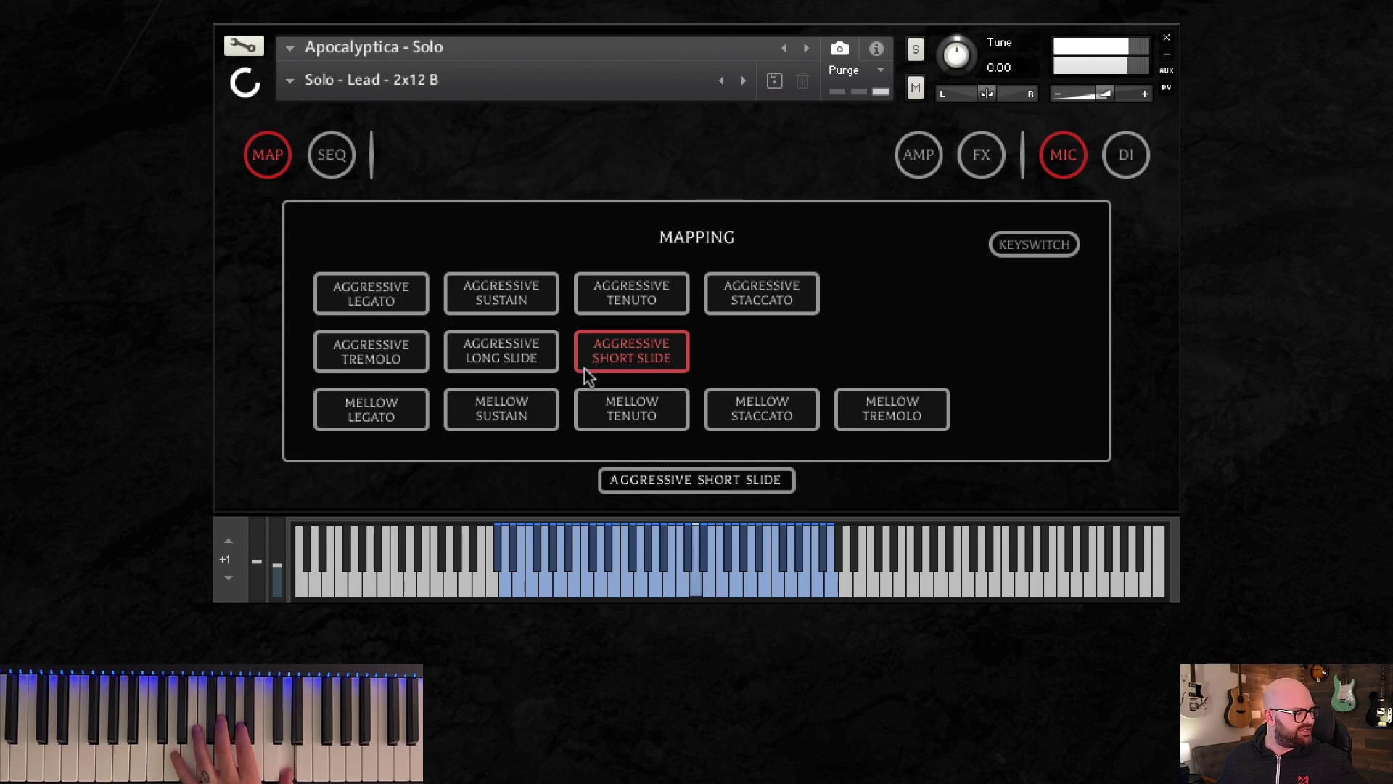
pyautogui.click(372, 361)
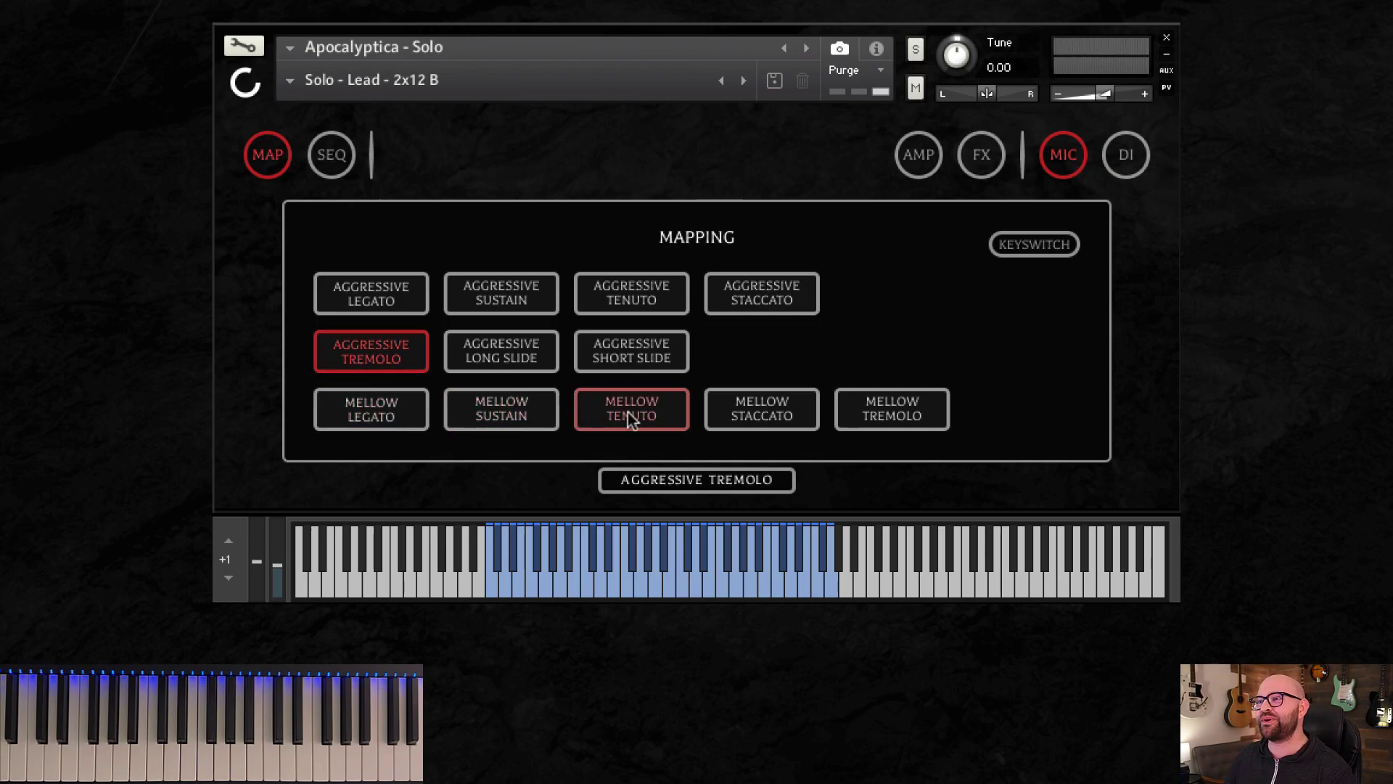
# Audition Aggressive Tenuto, Aggressive Sustain and Mellow Tenuto, then return to Aggressive Legato.
pyautogui.click(632, 296)
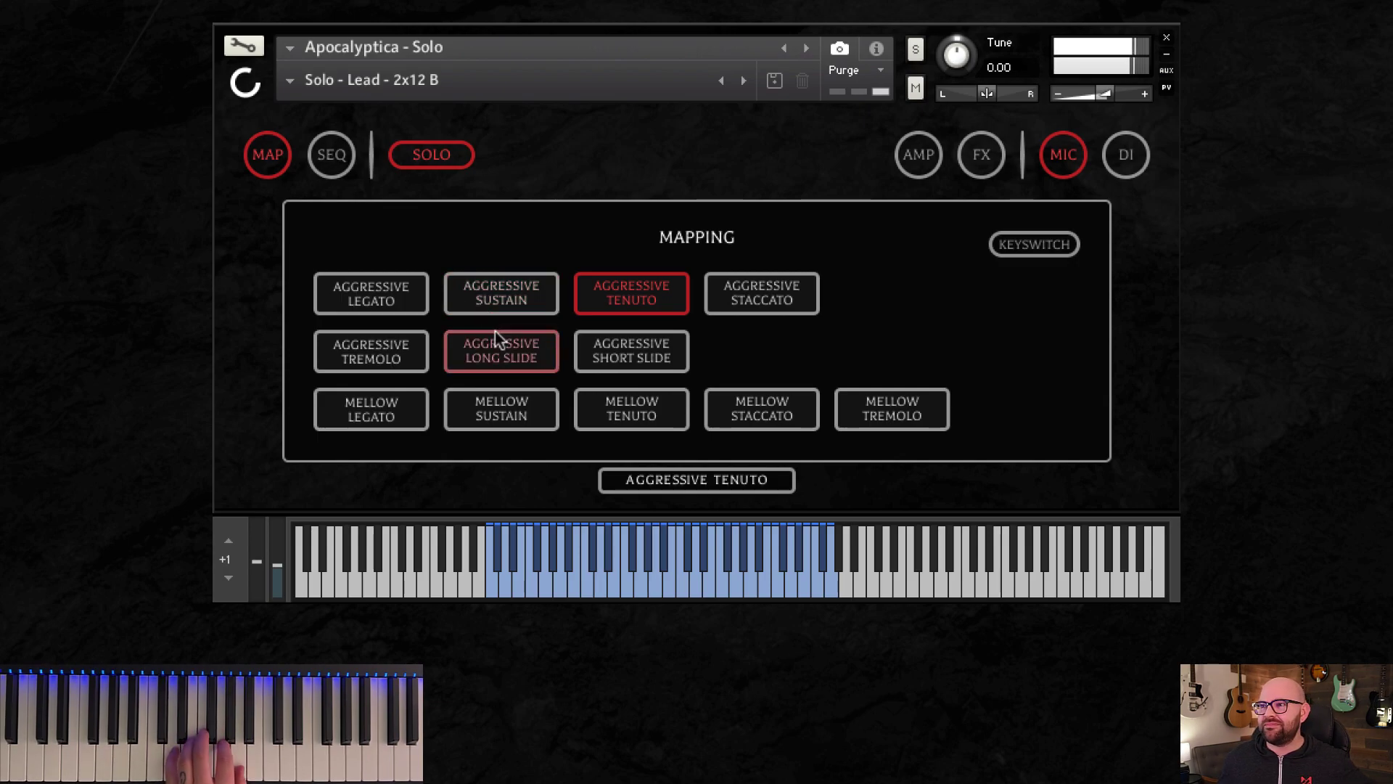
pyautogui.click(495, 284)
pyautogui.click(621, 285)
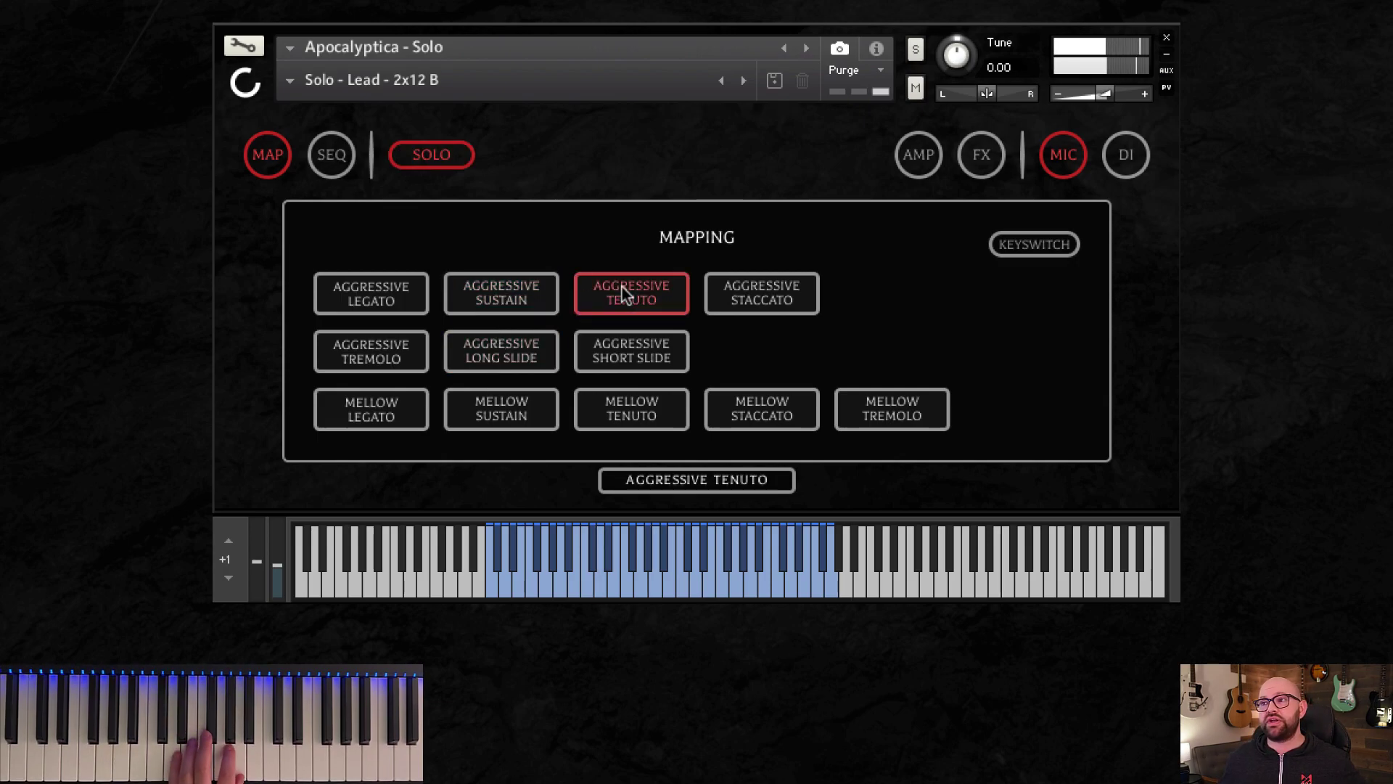
pyautogui.click(441, 156)
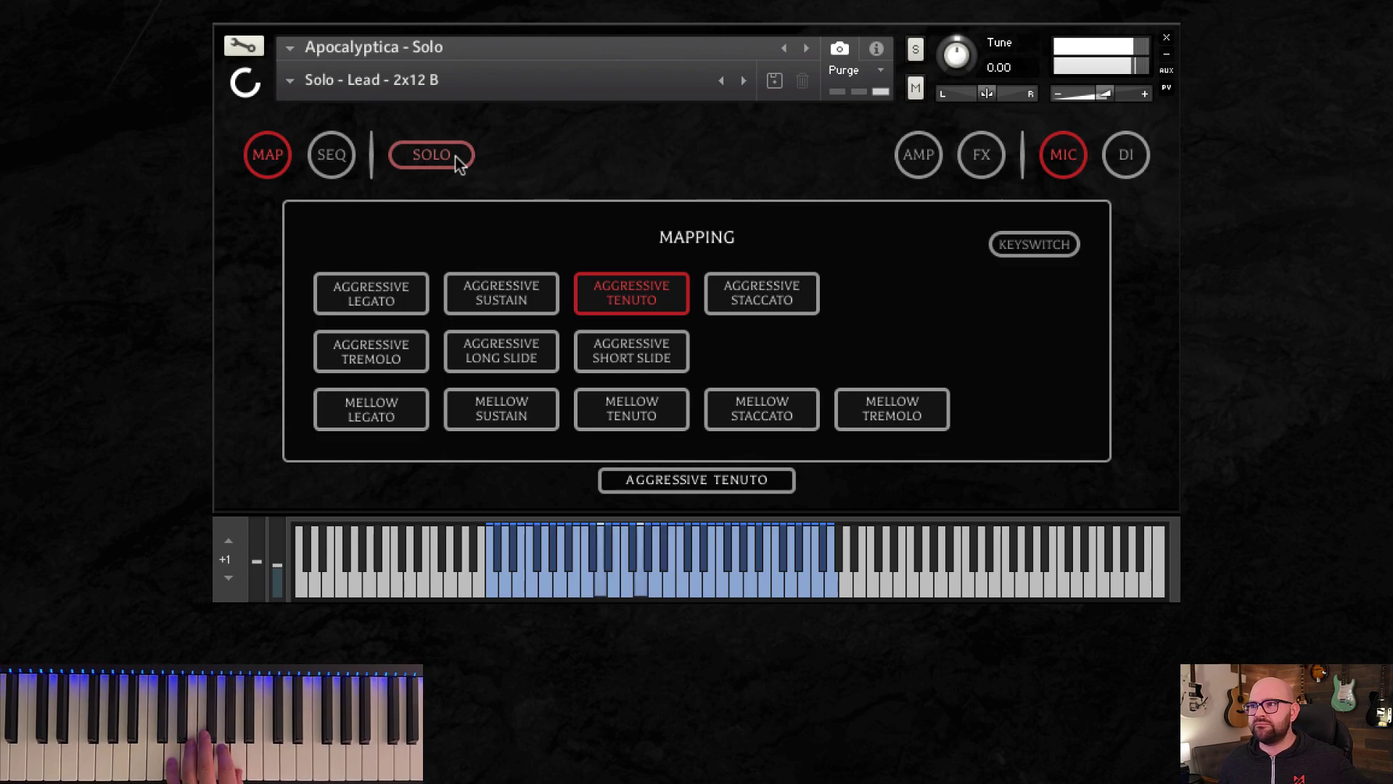
pyautogui.click(629, 415)
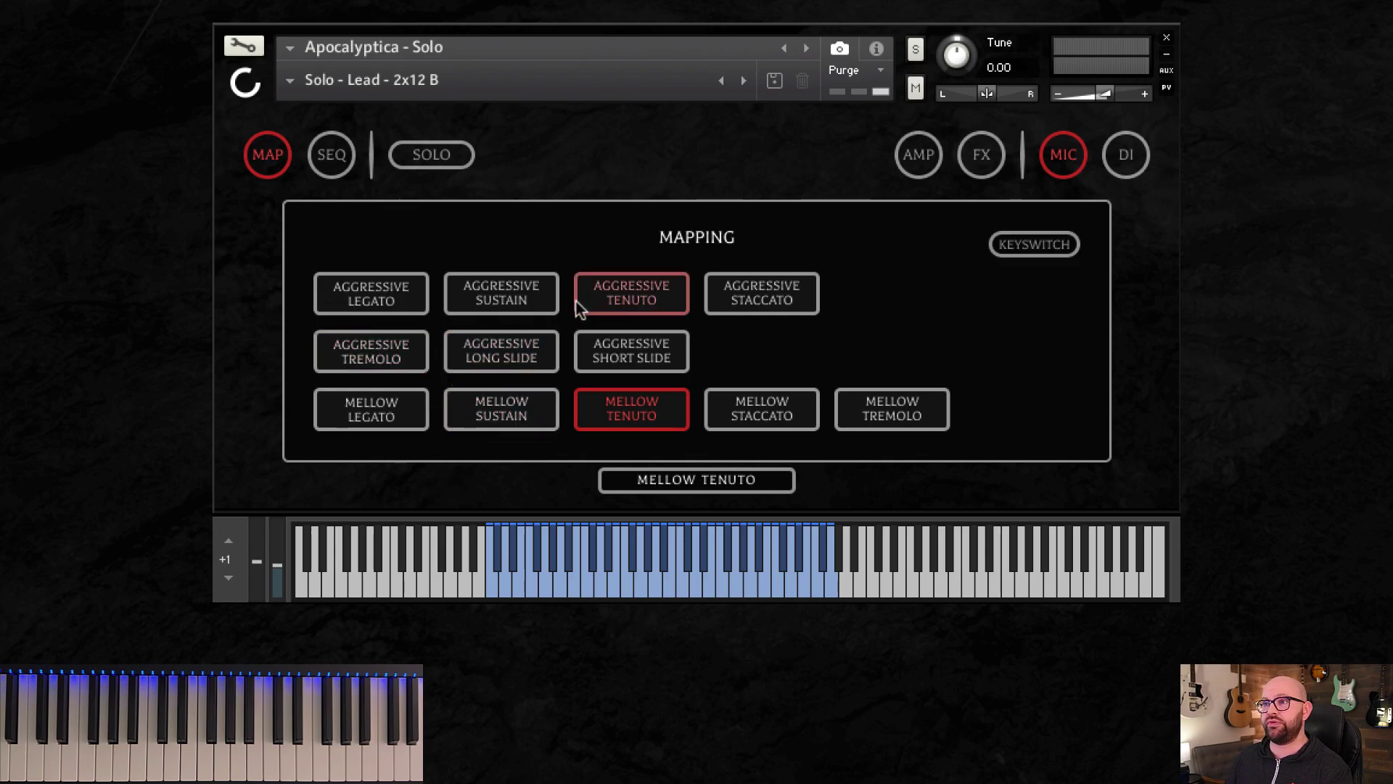
pyautogui.click(358, 294)
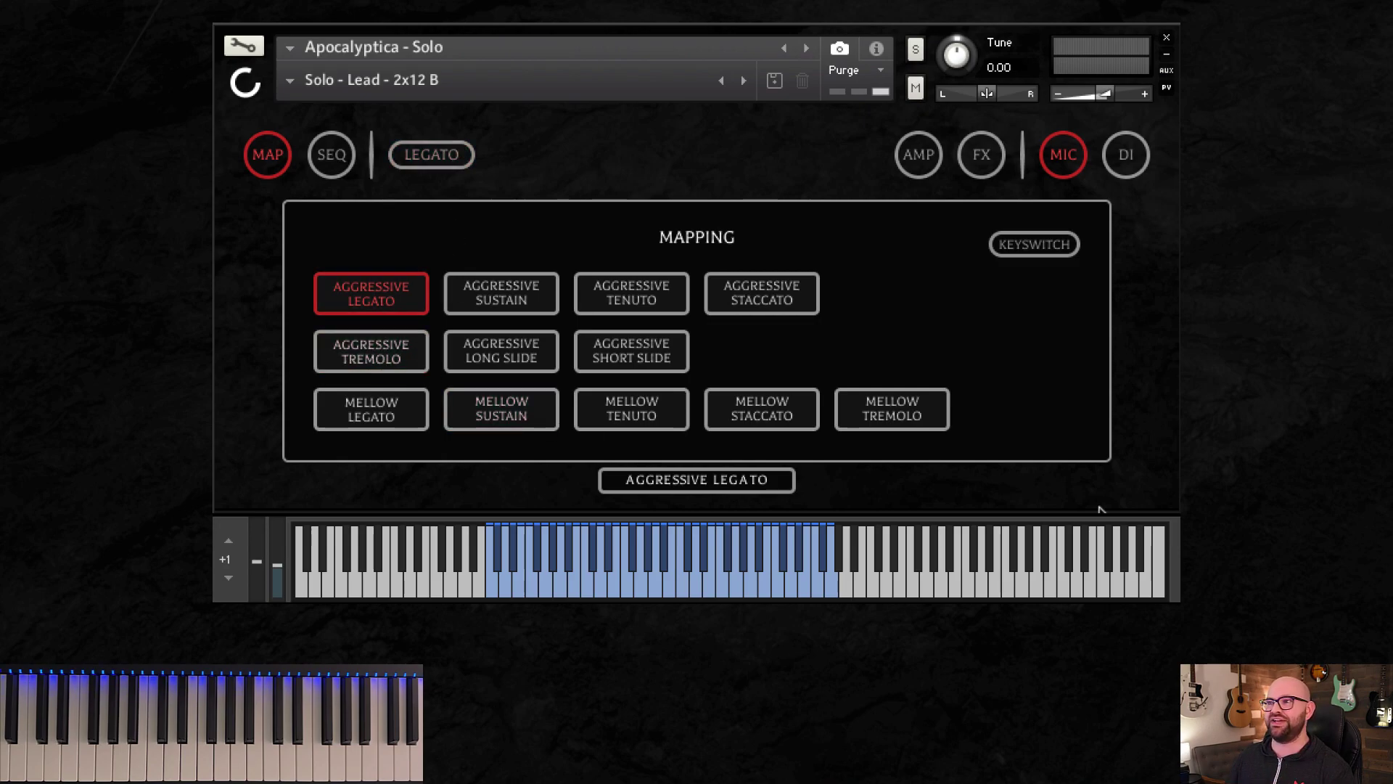
# Keyswitch Aggressive Legato with Aggressive Staccato, test the staccato key, and enable legato.
pyautogui.click(1065, 247)
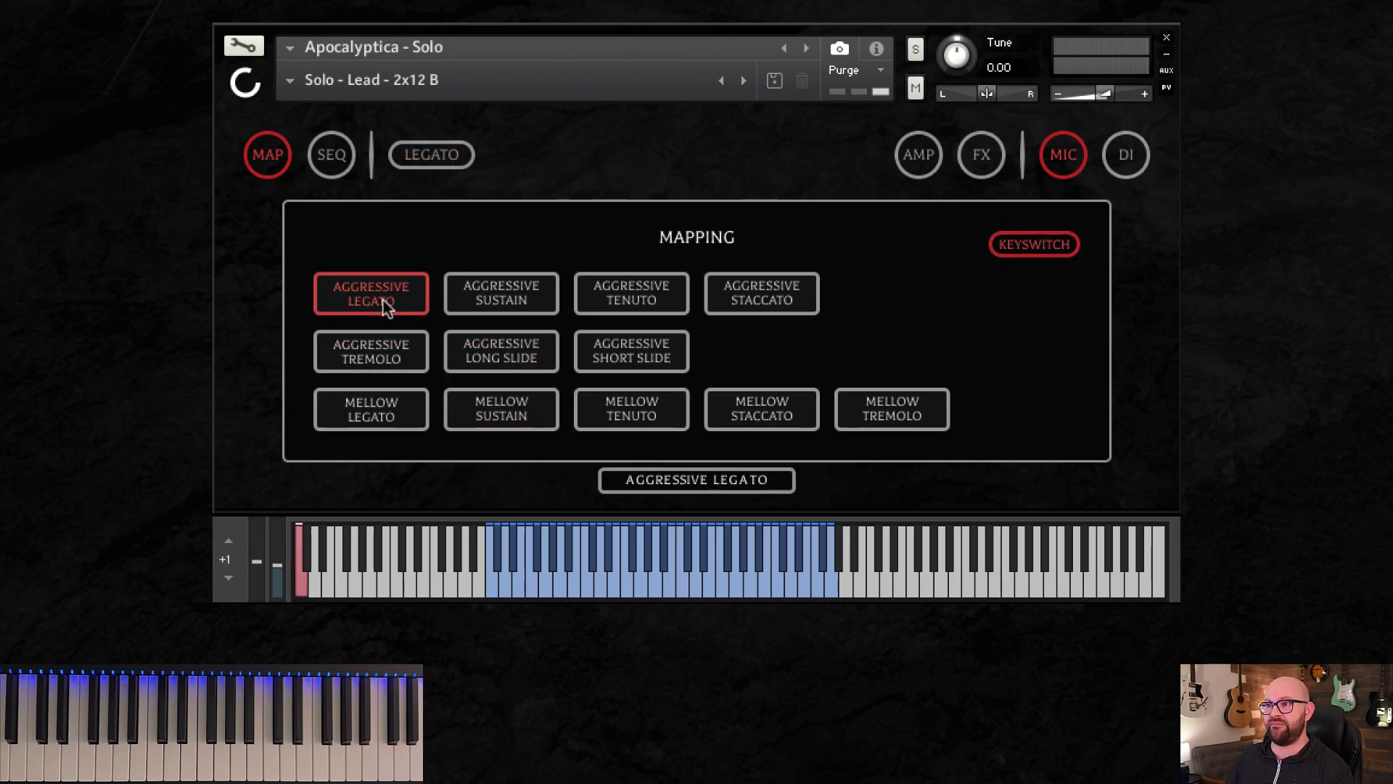
pyautogui.click(802, 297)
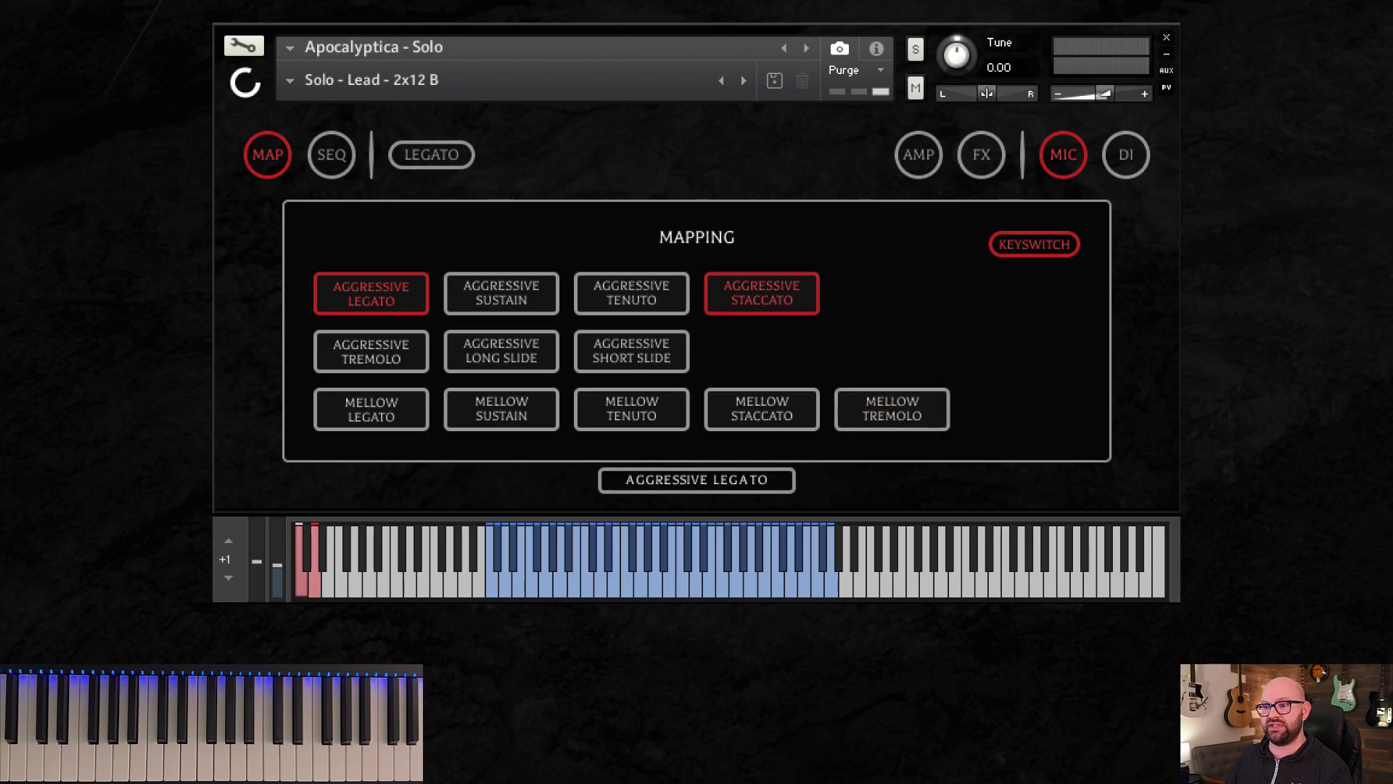
pyautogui.click(312, 584)
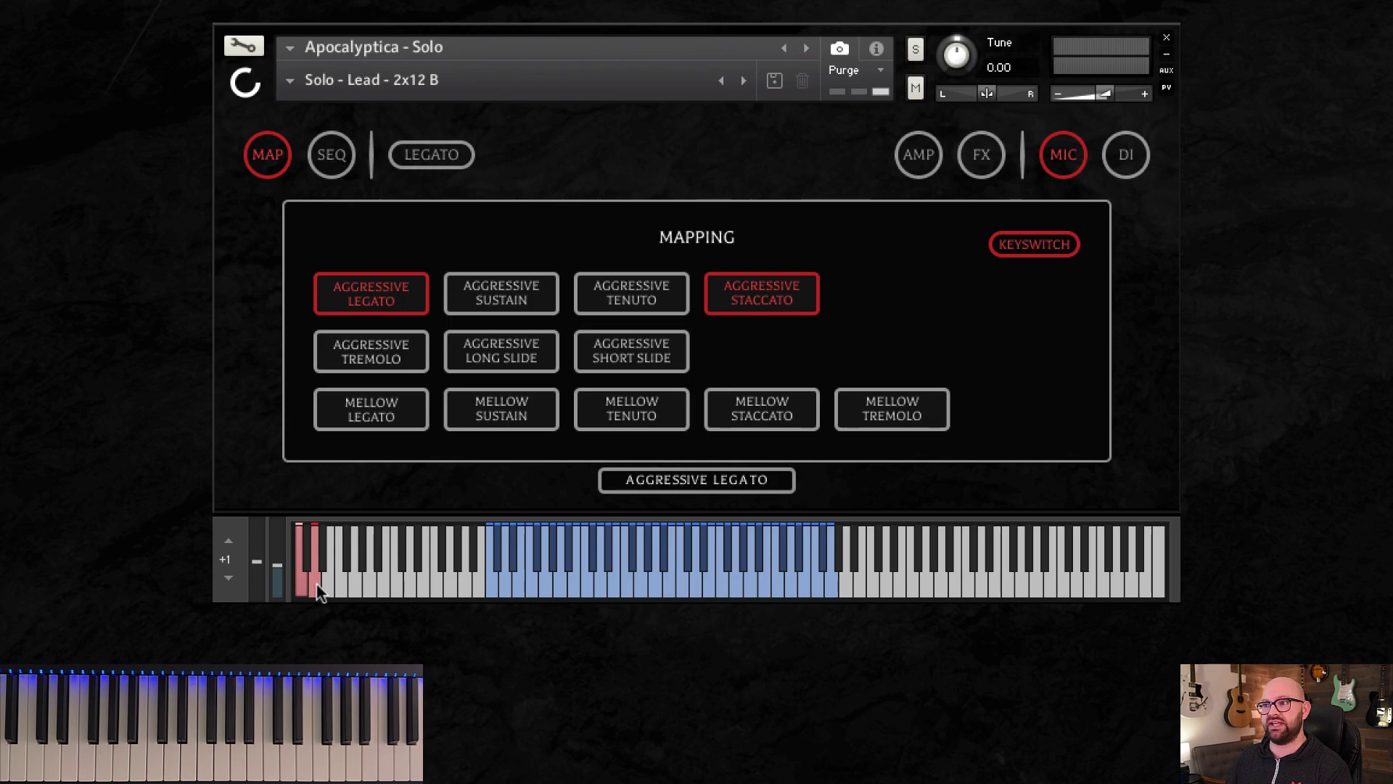
pyautogui.click(440, 167)
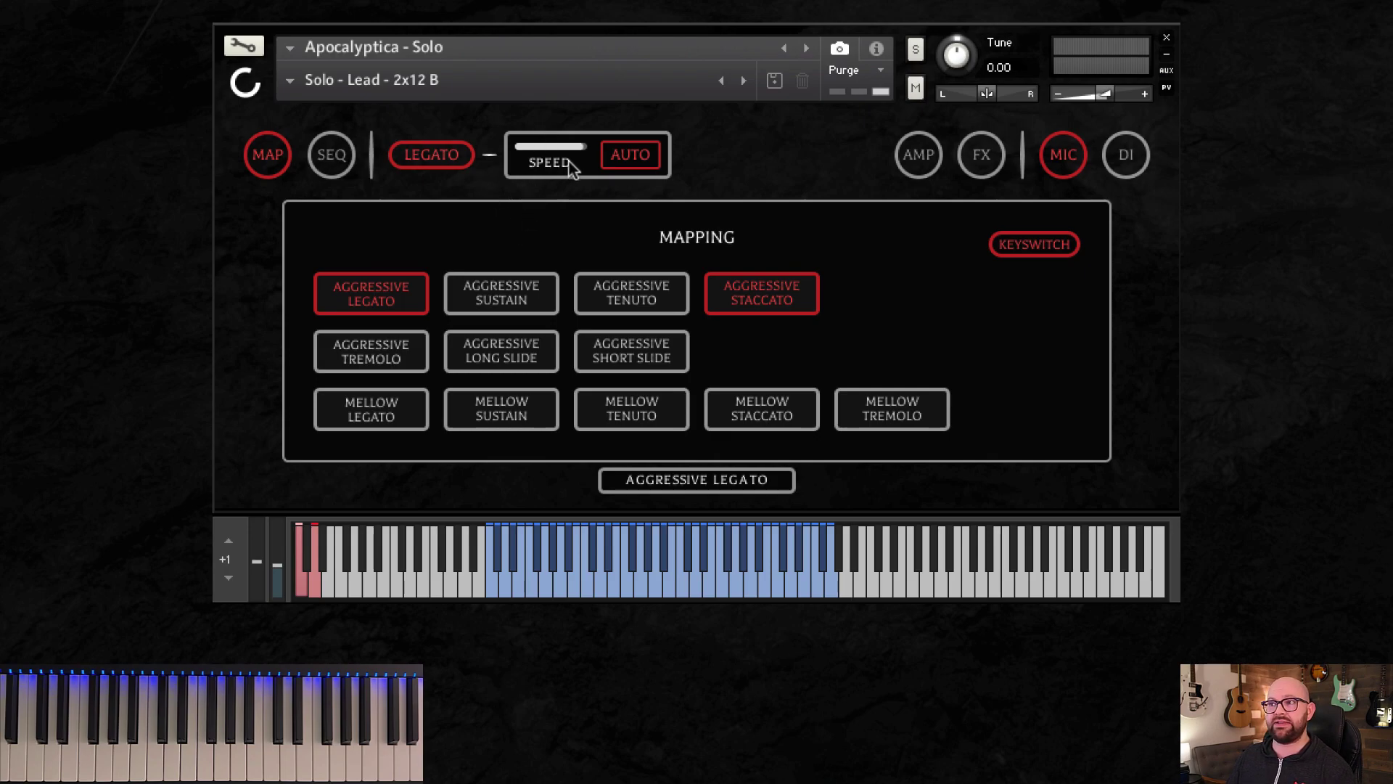
# Set legato speed to 70 %, toggle Auto speed off and on, then disable legato.
pyautogui.moveTo(531, 154); pyautogui.dragTo(524, 149)
pyautogui.click(637, 154)
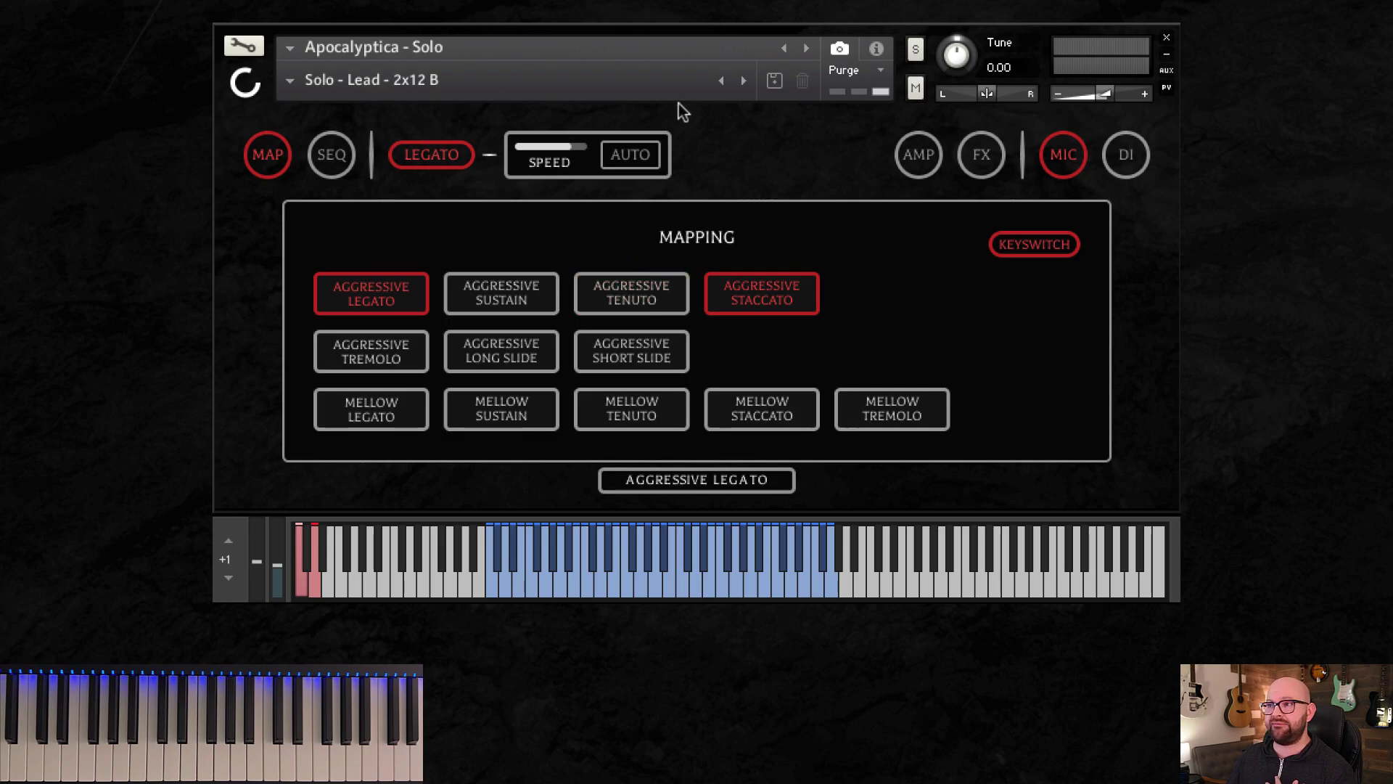
pyautogui.click(630, 154)
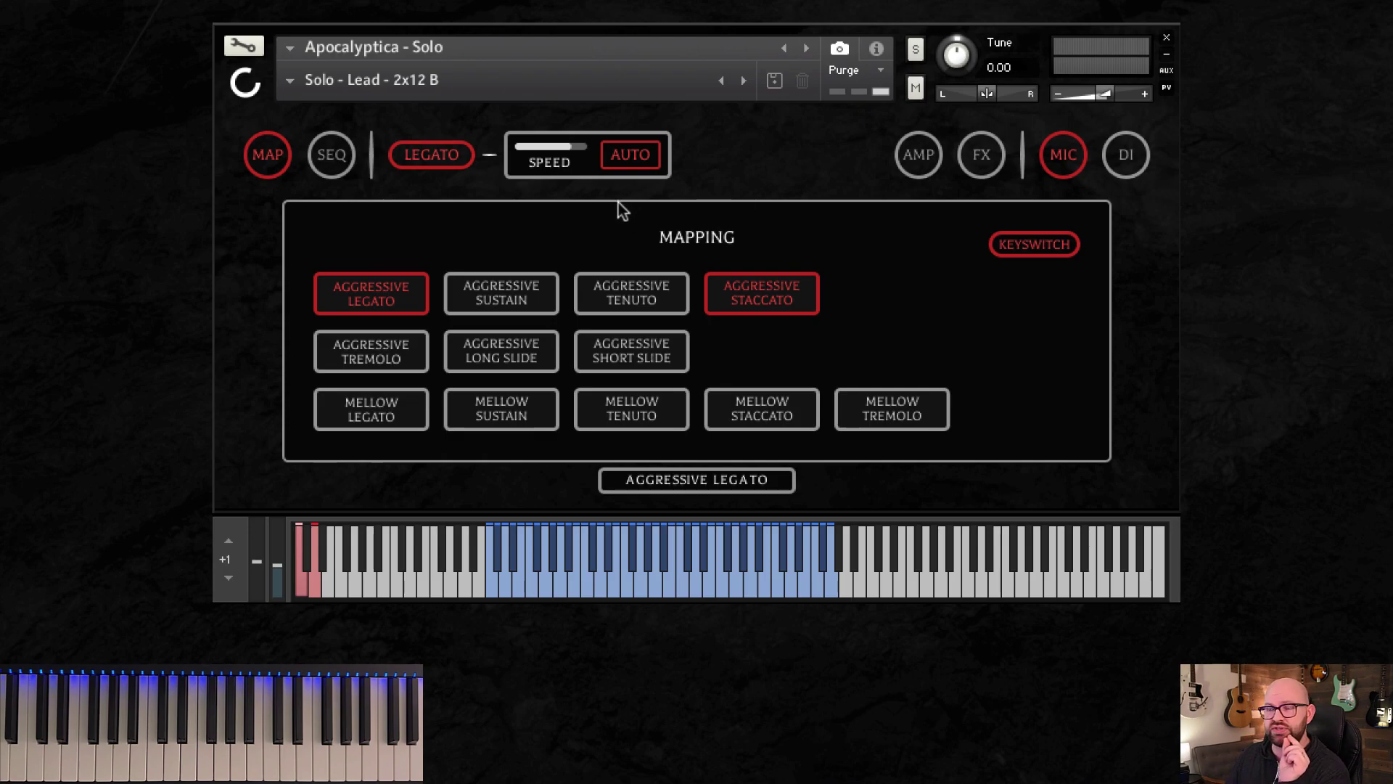
pyautogui.click(444, 155)
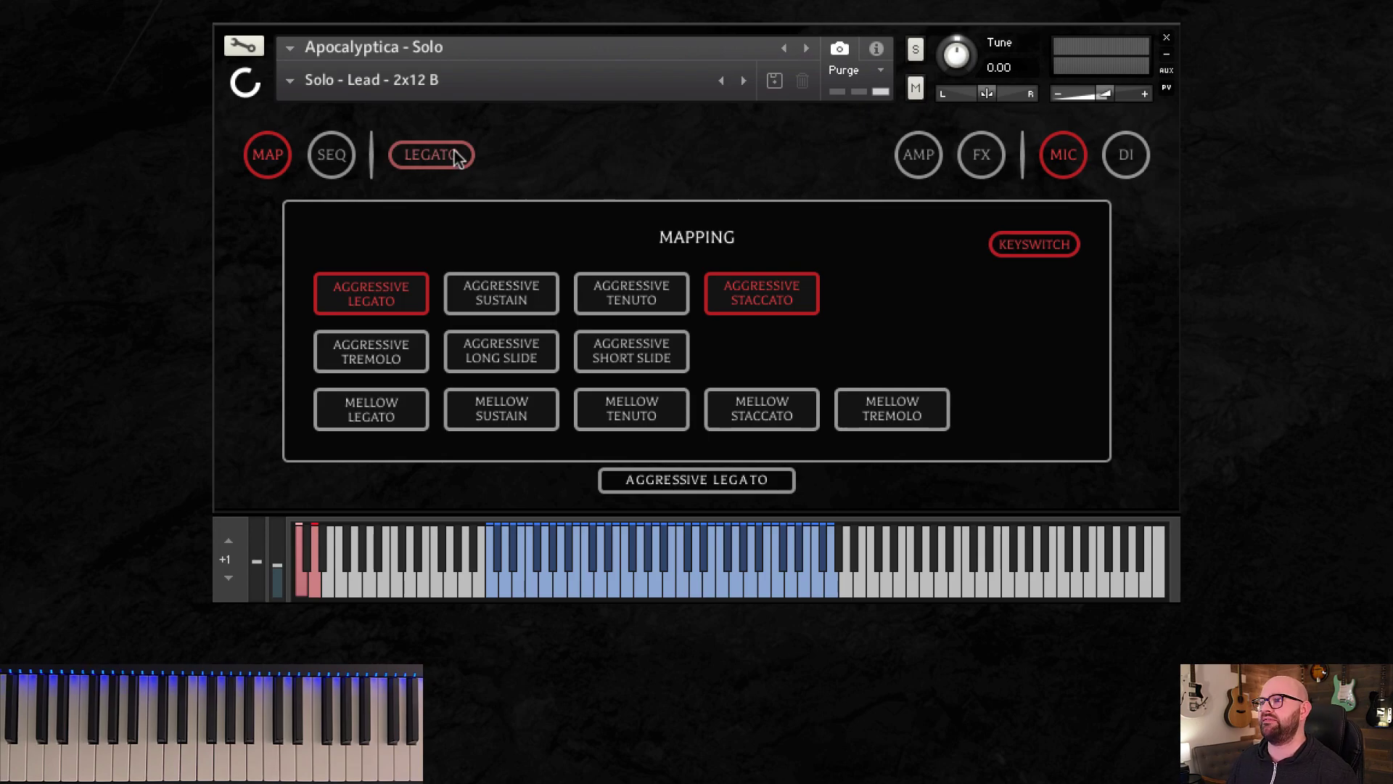